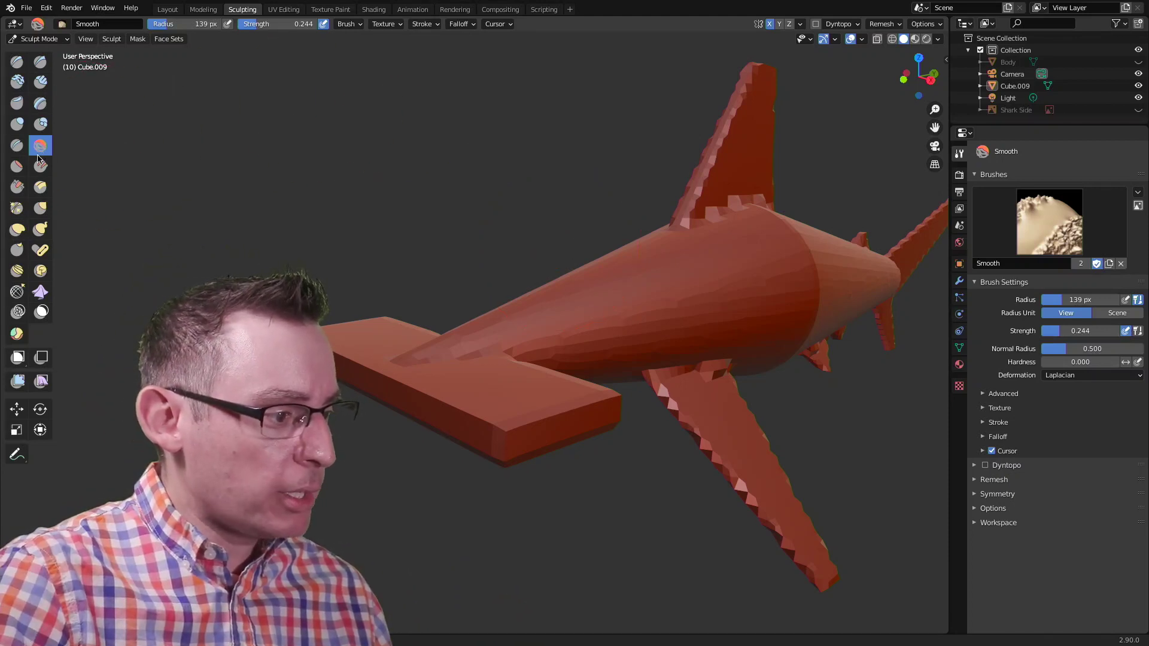
Step: Orbit around the shark to inspect the body, dorsal fin and tail from several sides
{"action": "mouse_move", "coordinate": [575, 297]}
{"action": "middle_mouse_down"}
{"action": "mouse_move", "coordinate": [631, 276]}
{"action": "mouse_move", "coordinate": [572, 266]}
{"action": "middle_mouse_up"}
{"action": "scroll", "coordinate": [631, 276], "scroll_direction": "up", "scroll_amount": 3}
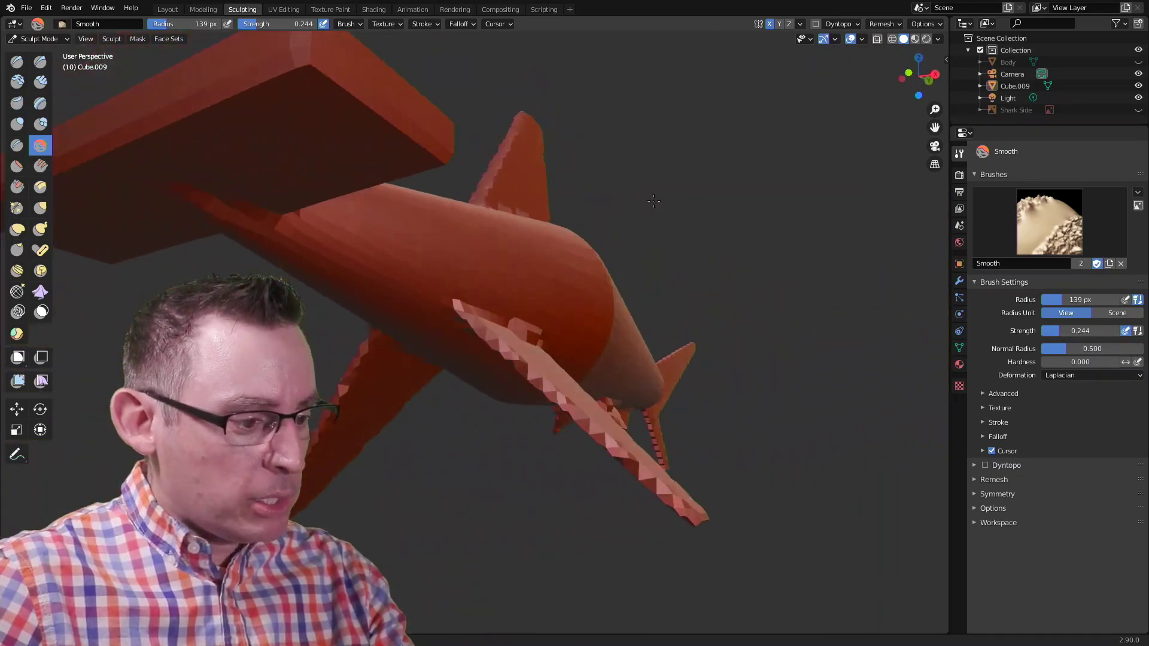
{"action": "mouse_move", "coordinate": [572, 267]}
{"action": "middle_mouse_down"}
{"action": "mouse_move", "coordinate": [509, 320]}
{"action": "mouse_move", "coordinate": [530, 308]}
{"action": "middle_mouse_up"}
{"action": "scroll", "coordinate": [535, 305], "scroll_direction": "up", "scroll_amount": 2}
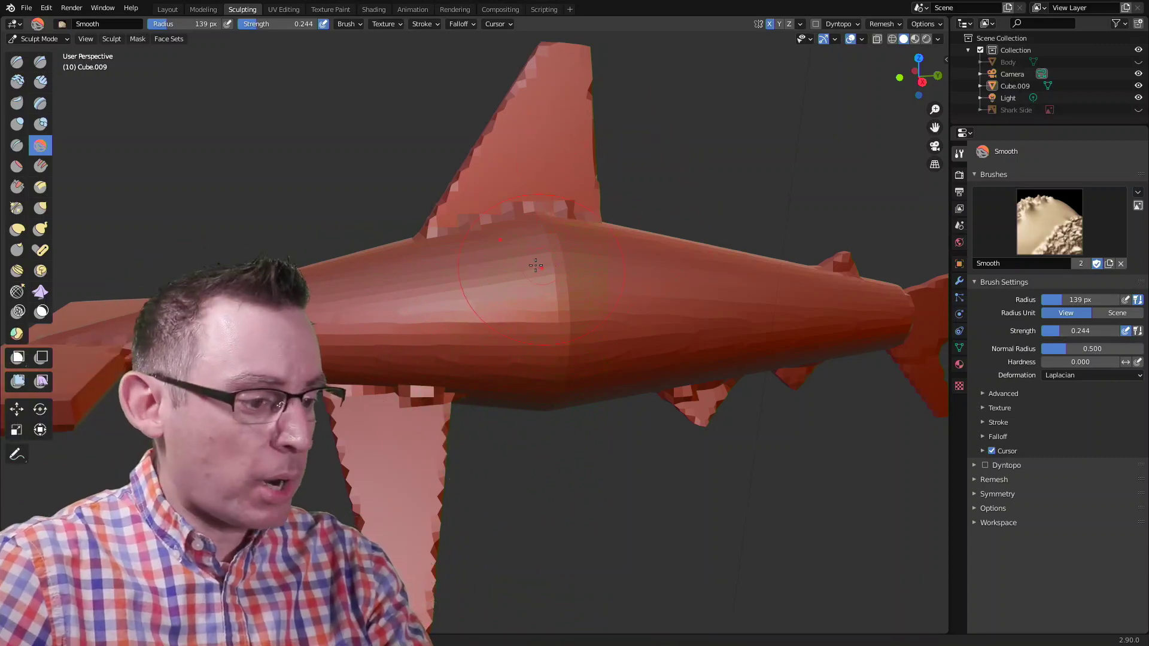
{"action": "mouse_move", "coordinate": [535, 264]}
{"action": "middle_mouse_down"}
{"action": "mouse_move", "coordinate": [663, 224]}
{"action": "mouse_move", "coordinate": [638, 168]}
{"action": "mouse_move", "coordinate": [605, 288]}
{"action": "mouse_move", "coordinate": [590, 243]}
{"action": "mouse_move", "coordinate": [574, 290]}
{"action": "mouse_move", "coordinate": [561, 253]}
{"action": "mouse_move", "coordinate": [532, 239]}
{"action": "middle_mouse_up"}
{"action": "scroll", "coordinate": [605, 288], "scroll_direction": "up", "scroll_amount": 3}
{"action": "scroll", "coordinate": [606, 288], "scroll_direction": "up", "scroll_amount": 3}
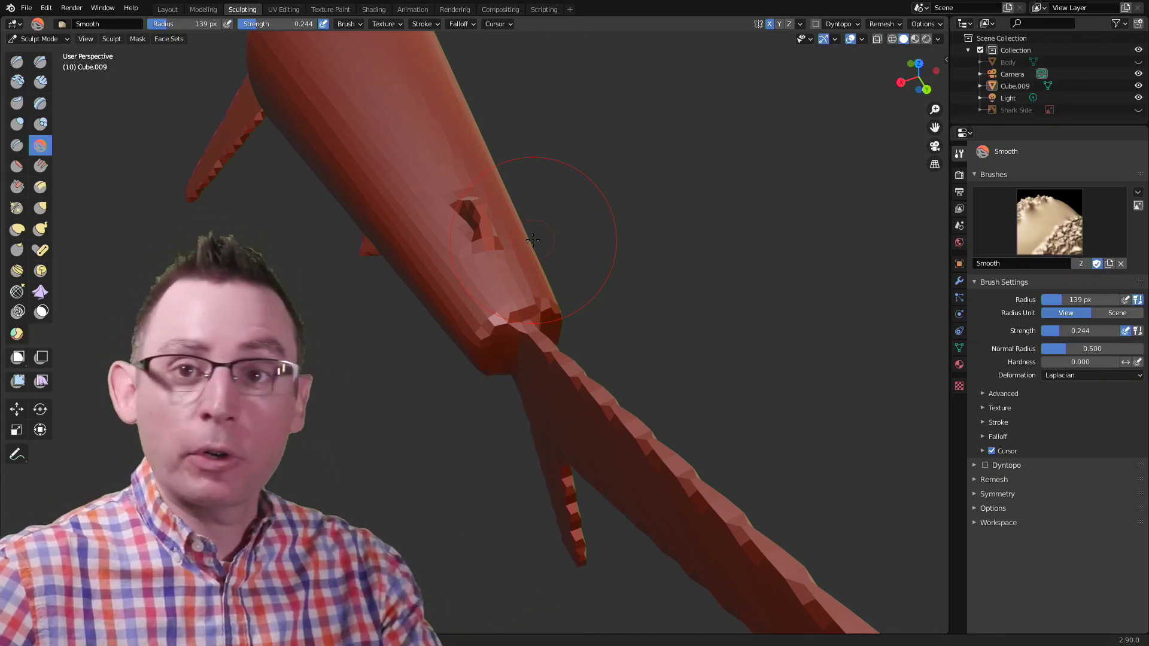
{"action": "mouse_move", "coordinate": [526, 263]}
{"action": "middle_mouse_down"}
{"action": "mouse_move", "coordinate": [603, 230]}
{"action": "mouse_move", "coordinate": [620, 277]}
{"action": "mouse_move", "coordinate": [236, 192]}
{"action": "mouse_move", "coordinate": [617, 301]}
{"action": "mouse_move", "coordinate": [600, 261]}
{"action": "mouse_move", "coordinate": [405, 250]}
{"action": "middle_mouse_up"}
{"action": "mouse_move", "coordinate": [604, 259]}
{"action": "middle_mouse_down"}
{"action": "mouse_move", "coordinate": [610, 272]}
{"action": "mouse_move", "coordinate": [736, 203]}
{"action": "middle_mouse_up"}
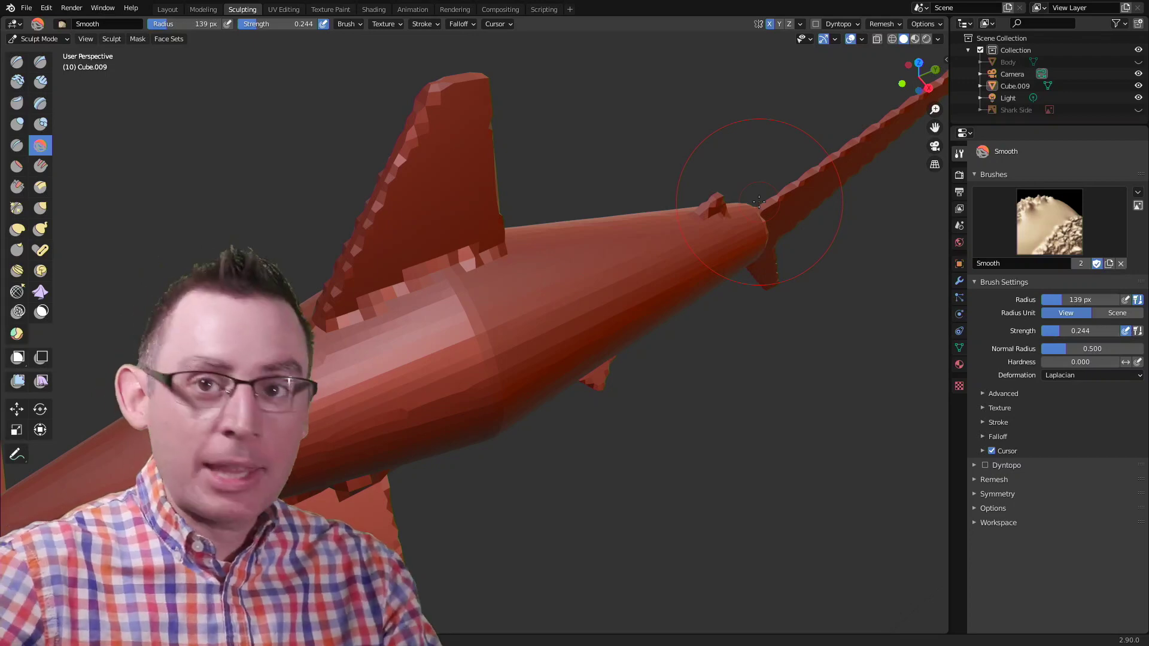
{"action": "middle_click_drag", "start_coordinate": [603, 304], "coordinate": [610, 282]}
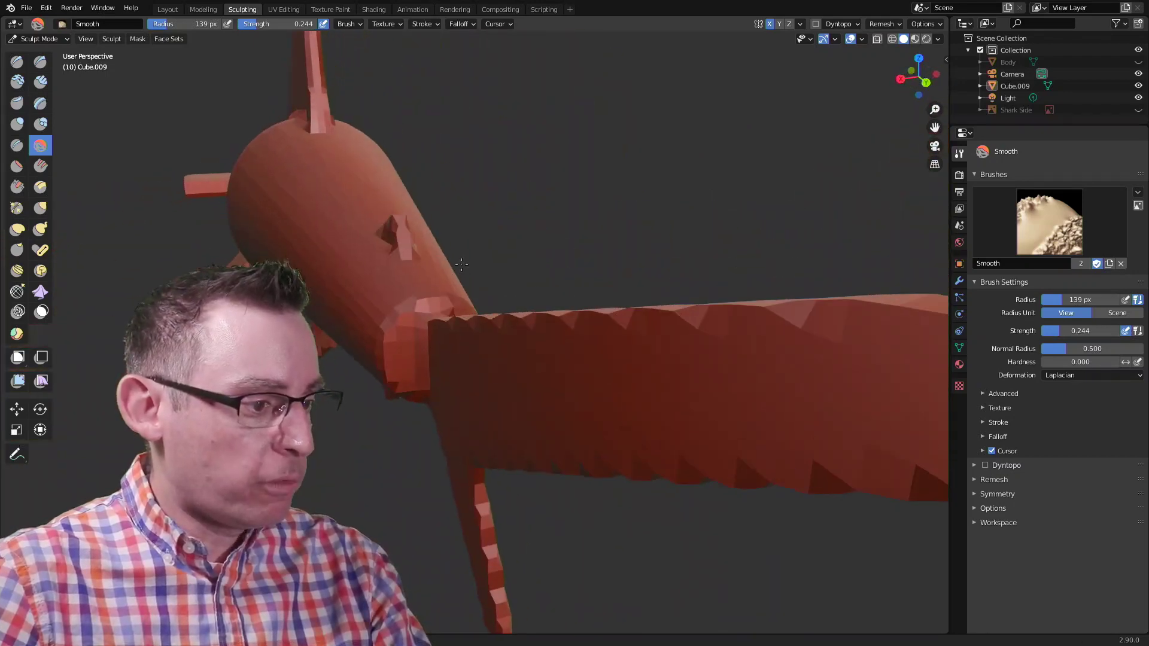
{"action": "middle_click_drag", "start_coordinate": [611, 283], "coordinate": [442, 252]}
{"action": "scroll", "coordinate": [443, 251], "scroll_direction": "up", "scroll_amount": 3}
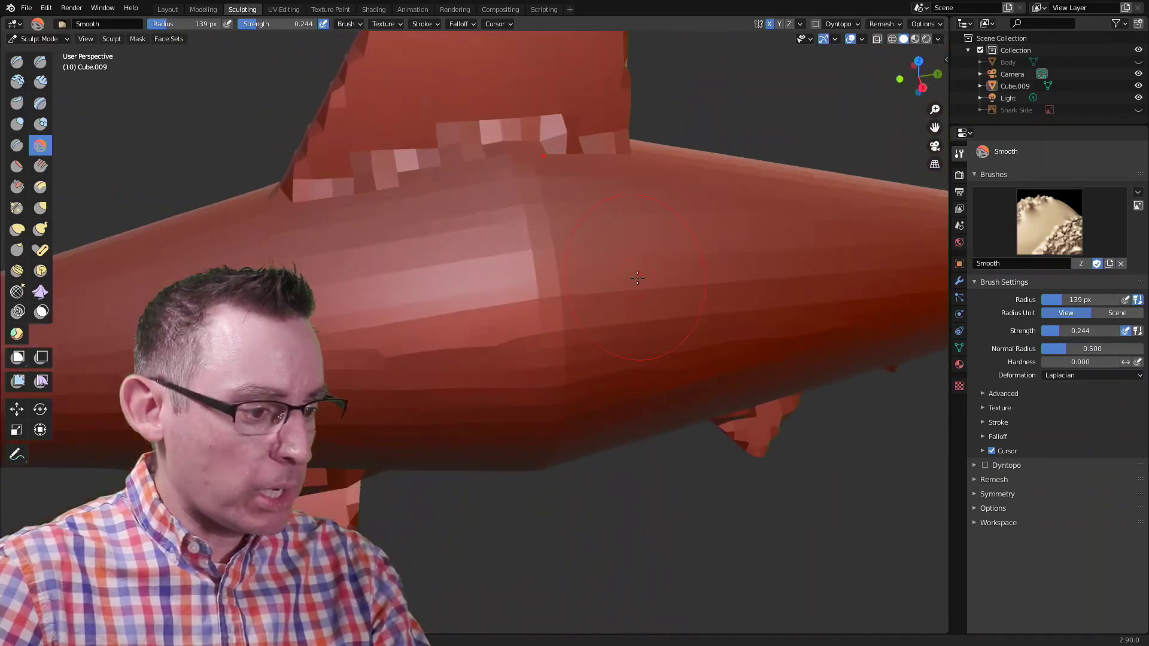
{"action": "scroll", "coordinate": [509, 251], "scroll_direction": "down", "scroll_amount": 3}
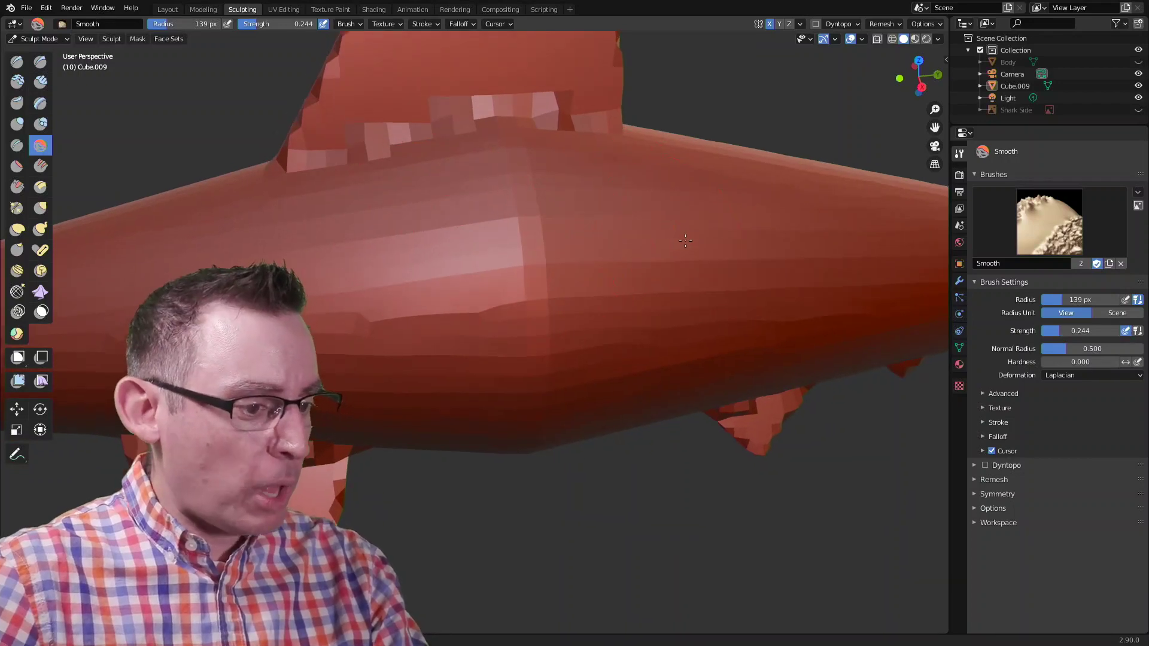
{"action": "mouse_move", "coordinate": [508, 252]}
{"action": "middle_mouse_down"}
{"action": "mouse_move", "coordinate": [618, 240]}
{"action": "mouse_move", "coordinate": [454, 251]}
{"action": "middle_mouse_up"}
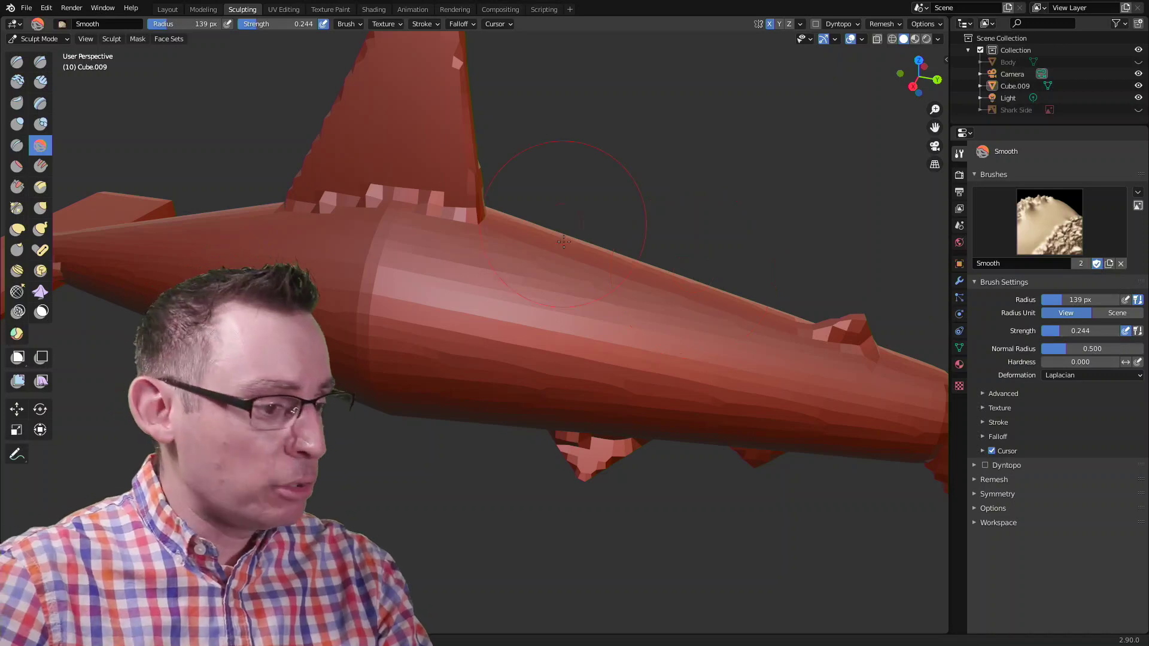
{"action": "middle_click_drag", "start_coordinate": [561, 218], "coordinate": [542, 262]}
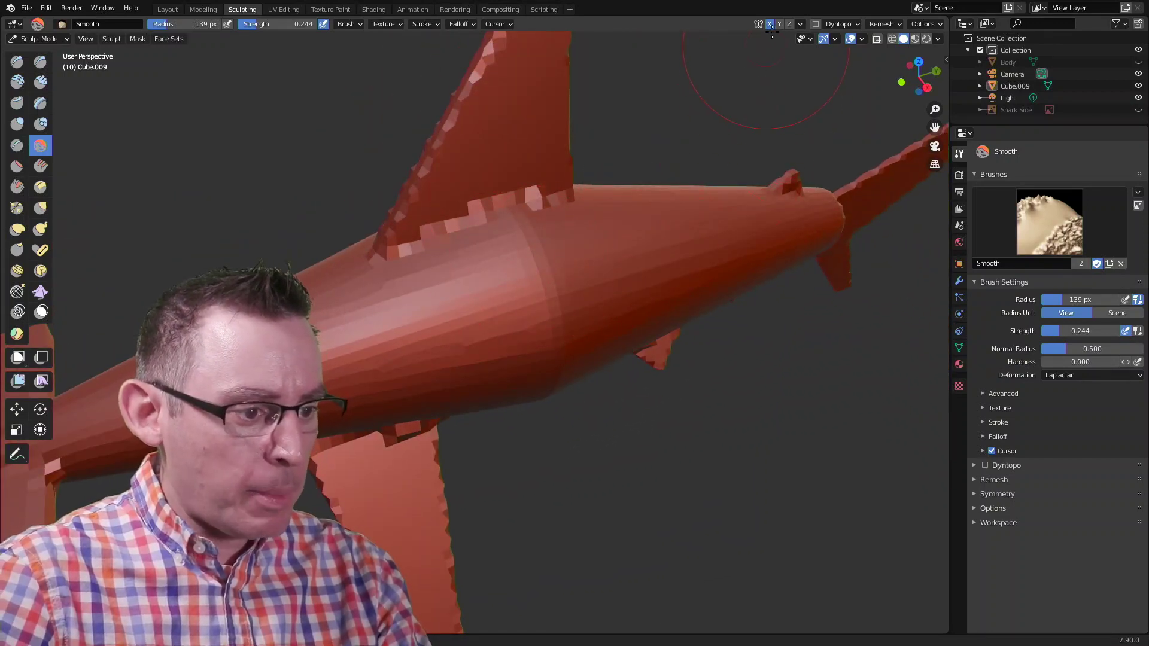
{"action": "middle_click_drag", "start_coordinate": [678, 128], "coordinate": [443, 283]}
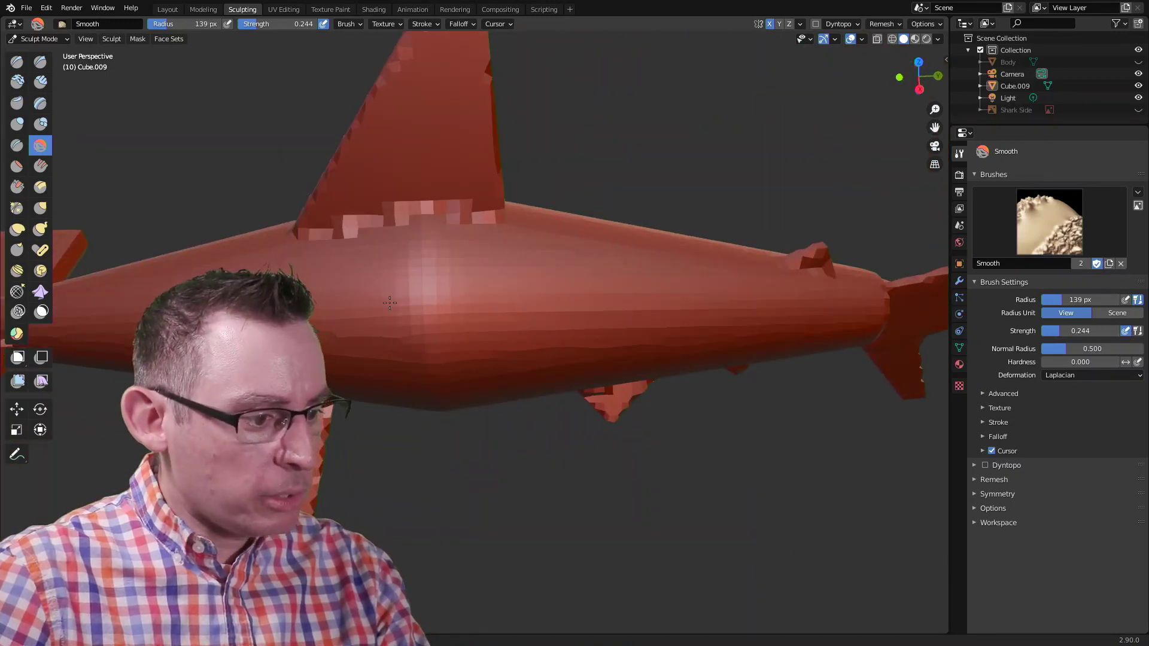
{"action": "middle_click_drag", "start_coordinate": [491, 297], "coordinate": [530, 248]}
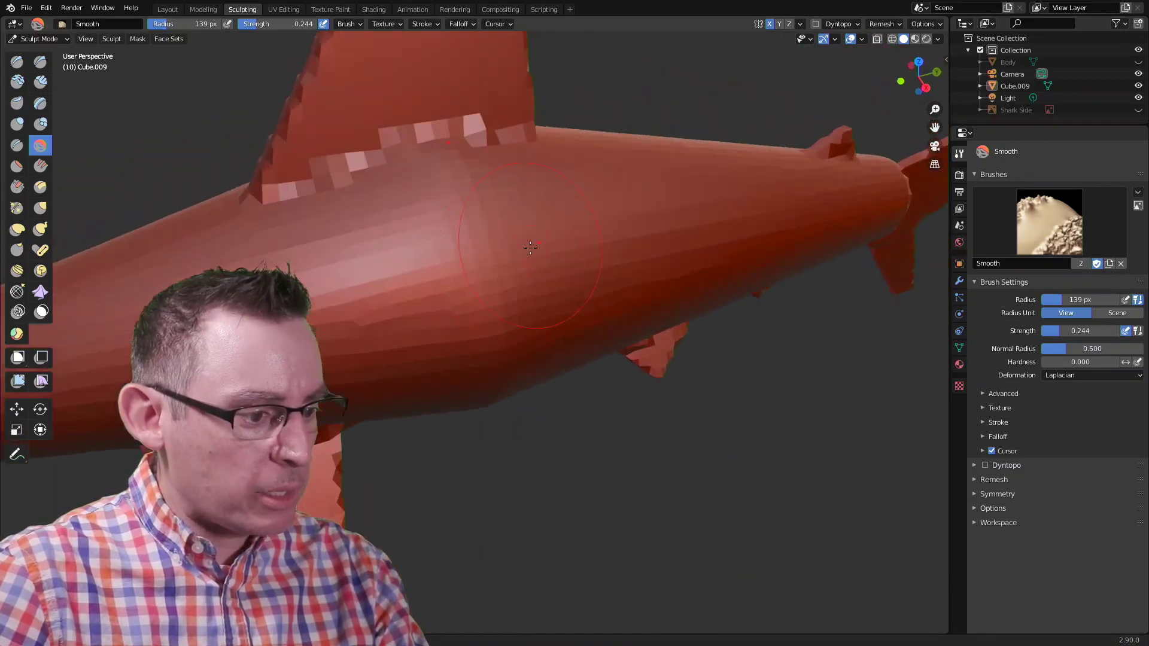
Step: Enlarge the Smooth brush radius to 165 px with F and check the body from new angles
{"action": "key", "text": "f"}
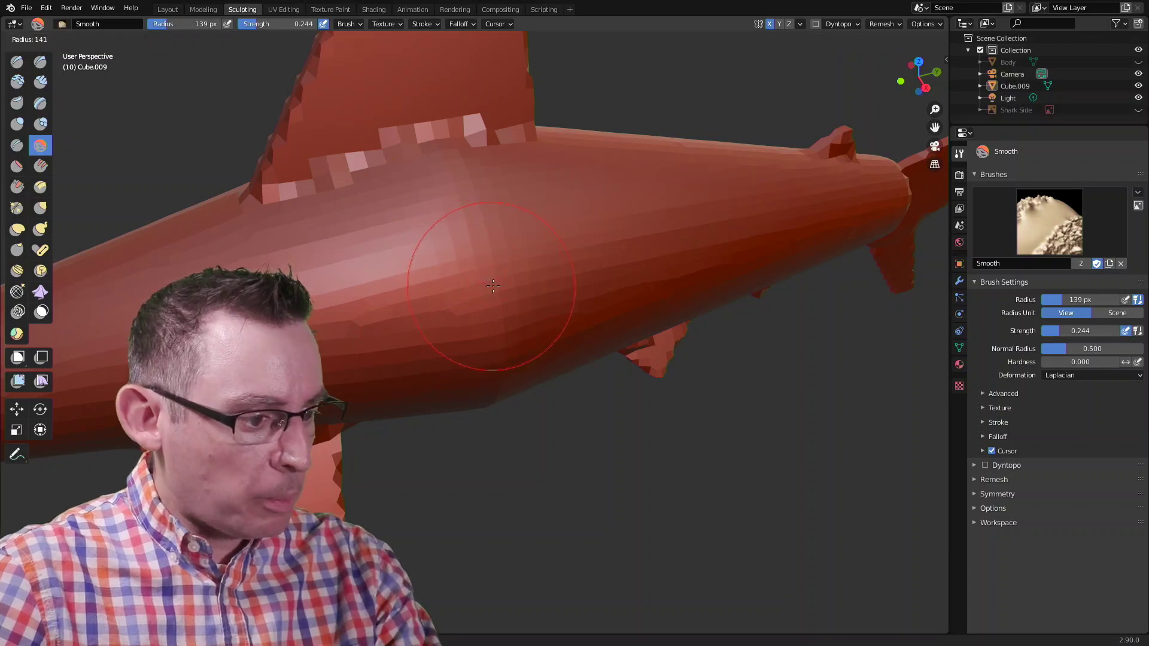
{"action": "left_click", "coordinate": [506, 284]}
{"action": "middle_click_drag", "start_coordinate": [506, 285], "coordinate": [477, 279]}
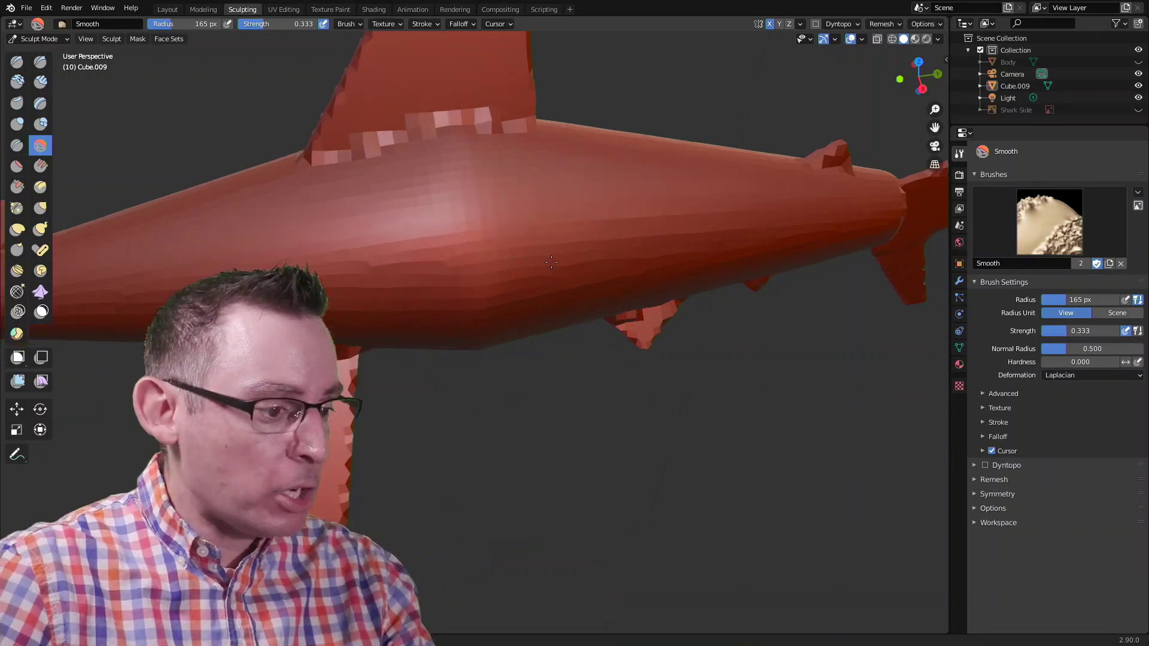
{"action": "middle_click_drag", "start_coordinate": [540, 270], "coordinate": [540, 276]}
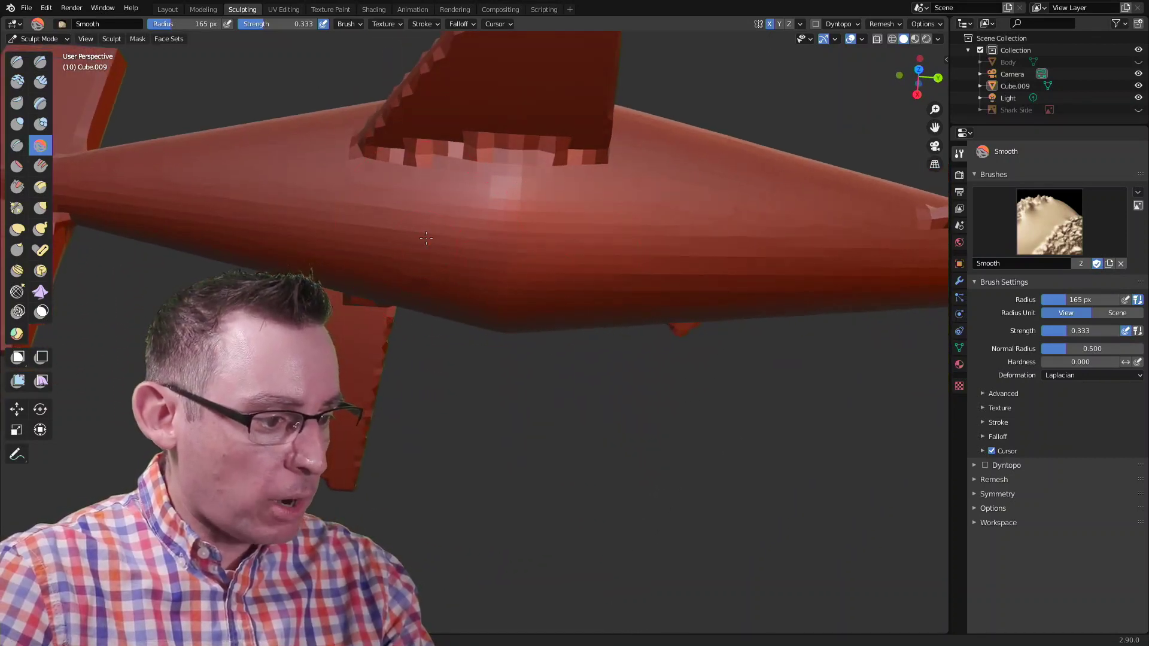
{"action": "middle_click_drag", "start_coordinate": [455, 269], "coordinate": [483, 163]}
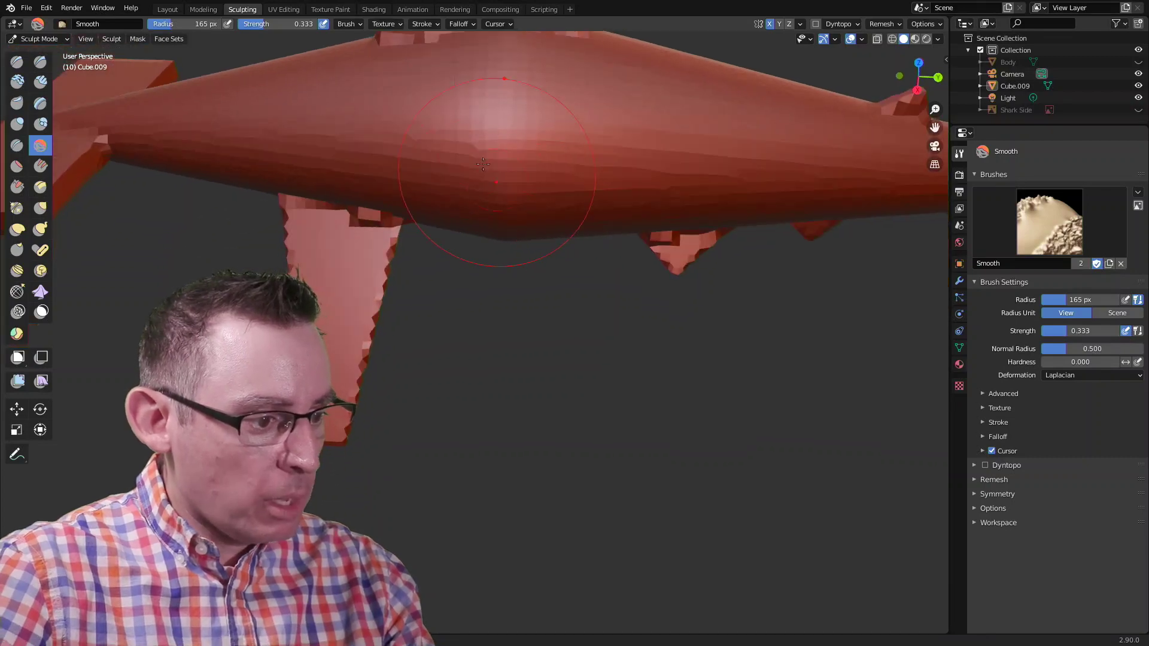
{"action": "middle_click_drag", "start_coordinate": [533, 142], "coordinate": [462, 212]}
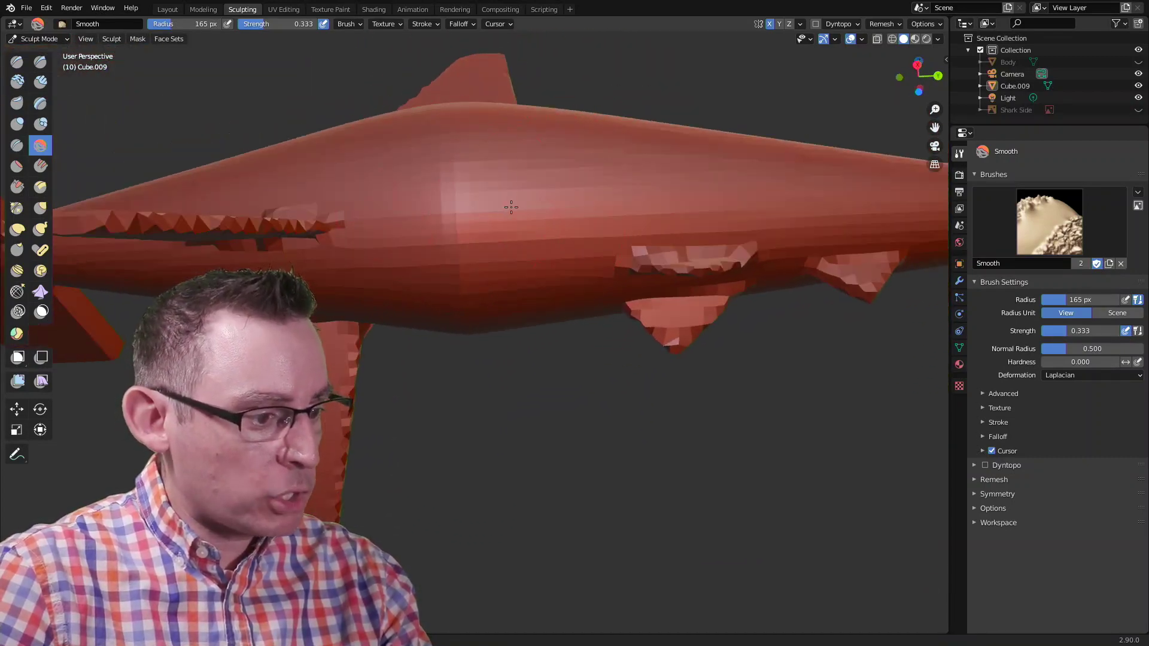
{"action": "middle_click_drag", "start_coordinate": [498, 196], "coordinate": [500, 166]}
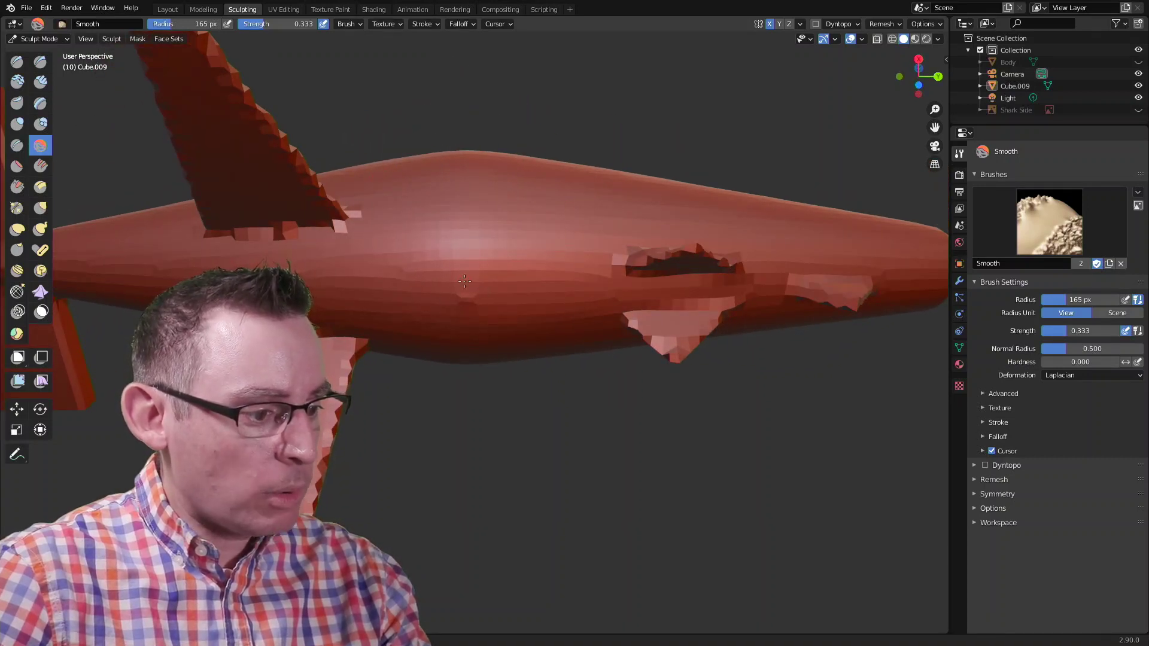
{"action": "middle_click_drag", "start_coordinate": [480, 199], "coordinate": [499, 253]}
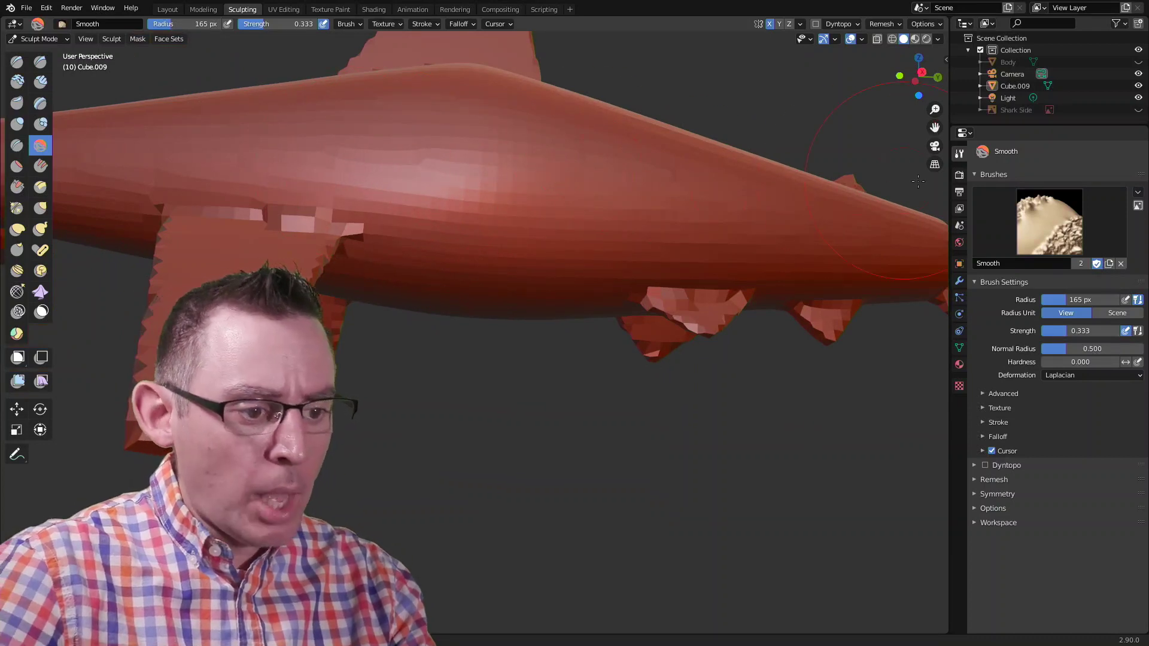
Step: Switch viewport shading to a grey MatCap for the shark
{"action": "left_click", "coordinate": [938, 40]}
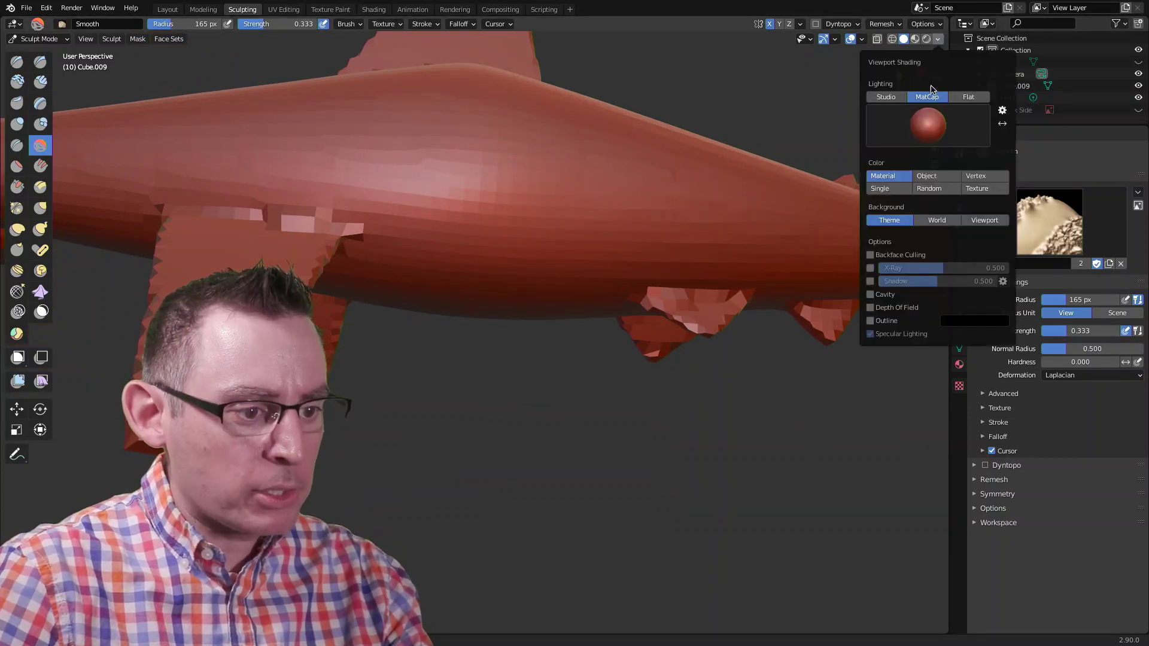
{"action": "left_click", "coordinate": [913, 125]}
{"action": "left_click", "coordinate": [723, 167]}
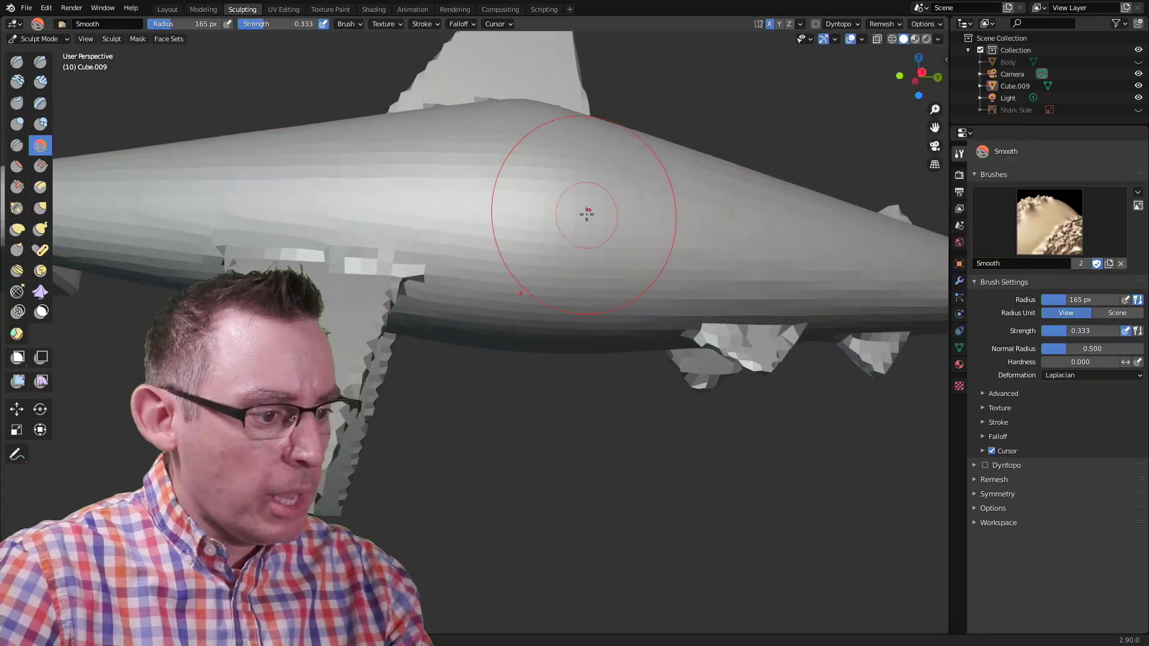
{"action": "middle_click_drag", "start_coordinate": [587, 213], "coordinate": [480, 241]}
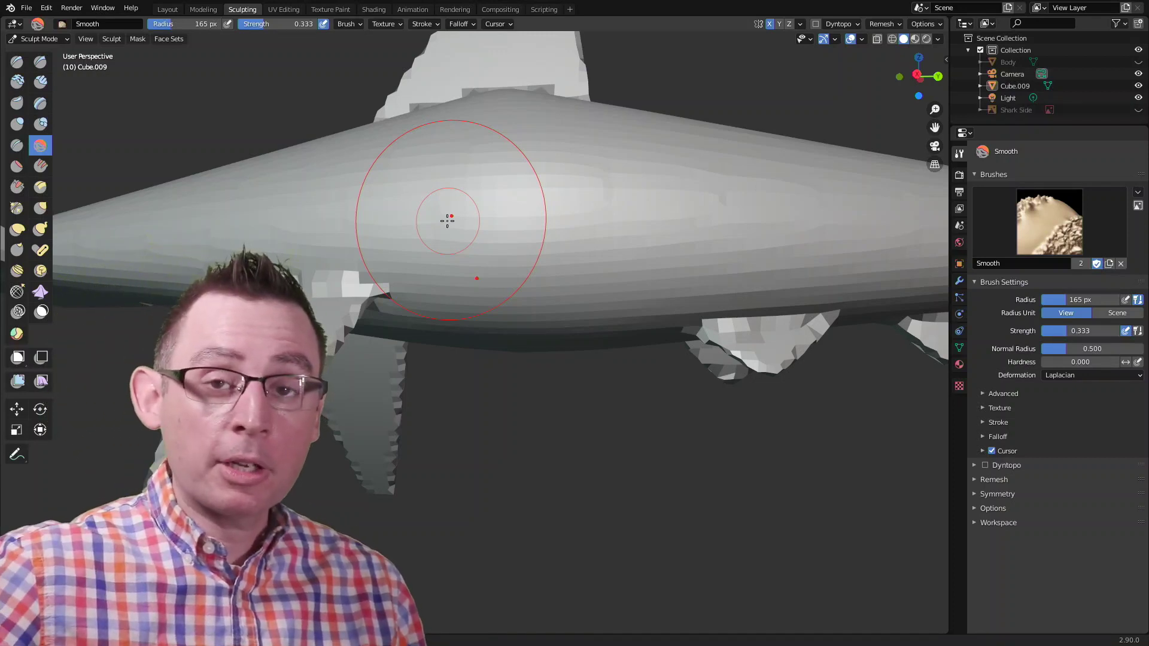
Step: Smooth the faceted body surface and orbit to check the torso and top fin
{"action": "left_click_drag", "start_coordinate": [449, 218], "coordinate": [481, 256]}
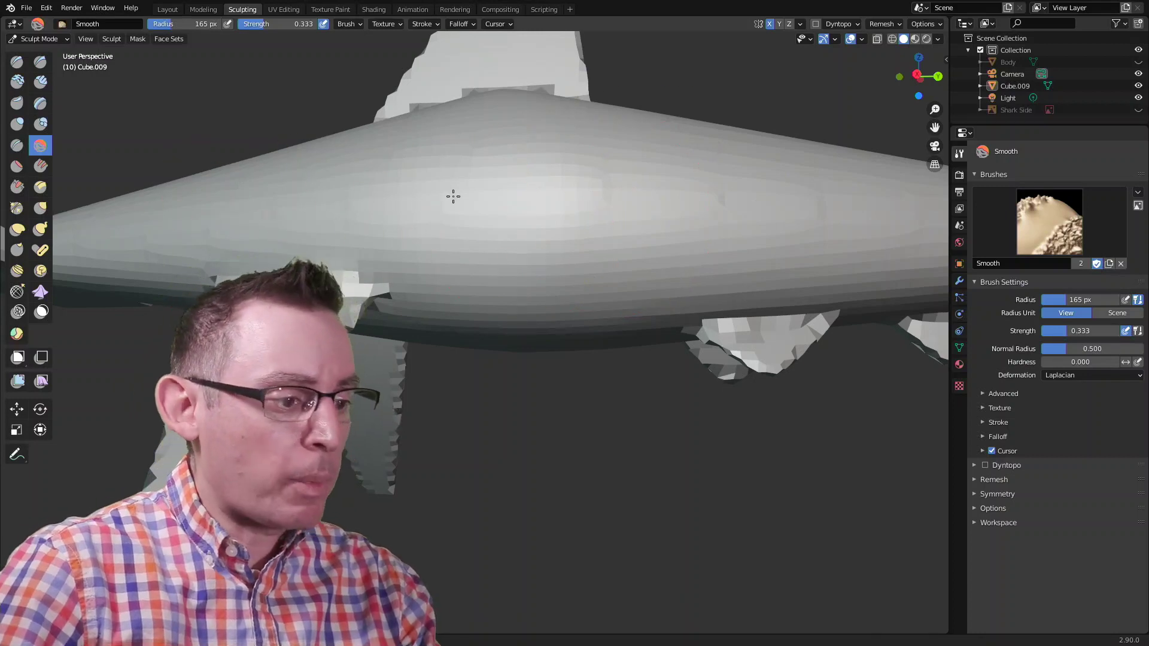
{"action": "mouse_move", "coordinate": [841, 241]}
{"action": "middle_mouse_down"}
{"action": "mouse_move", "coordinate": [628, 248]}
{"action": "mouse_move", "coordinate": [641, 238]}
{"action": "mouse_move", "coordinate": [371, 282]}
{"action": "middle_mouse_up"}
{"action": "mouse_move", "coordinate": [719, 350]}
{"action": "middle_mouse_down"}
{"action": "mouse_move", "coordinate": [708, 297]}
{"action": "mouse_move", "coordinate": [540, 286]}
{"action": "middle_mouse_up"}
{"action": "middle_click_drag", "start_coordinate": [626, 287], "coordinate": [523, 228]}
{"action": "mouse_move", "coordinate": [626, 252]}
{"action": "middle_mouse_down"}
{"action": "mouse_move", "coordinate": [611, 215]}
{"action": "mouse_move", "coordinate": [515, 219]}
{"action": "middle_mouse_up"}
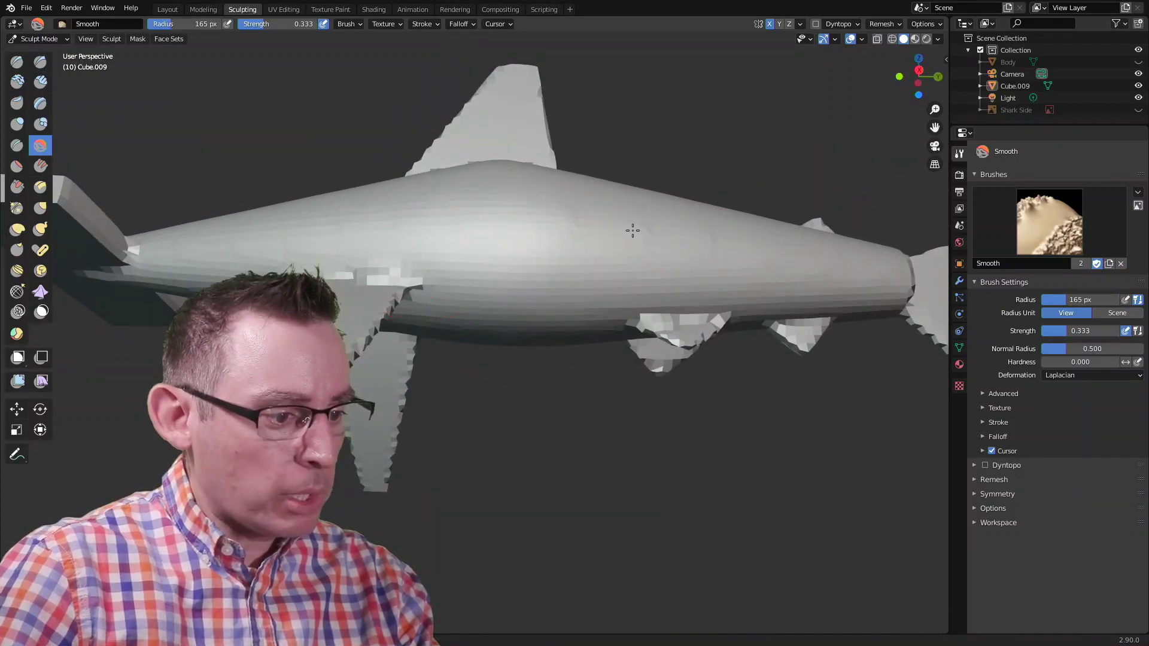
{"action": "mouse_move", "coordinate": [632, 230]}
{"action": "middle_mouse_down"}
{"action": "mouse_move", "coordinate": [698, 226]}
{"action": "mouse_move", "coordinate": [580, 275]}
{"action": "mouse_move", "coordinate": [584, 346]}
{"action": "mouse_move", "coordinate": [629, 359]}
{"action": "mouse_move", "coordinate": [744, 346]}
{"action": "mouse_move", "coordinate": [520, 308]}
{"action": "mouse_move", "coordinate": [465, 330]}
{"action": "middle_mouse_up"}
Step: Smooth toward the head, switch to the Grab brush and set its radius to 260 px
{"action": "middle_click_drag", "start_coordinate": [562, 326], "coordinate": [485, 316]}
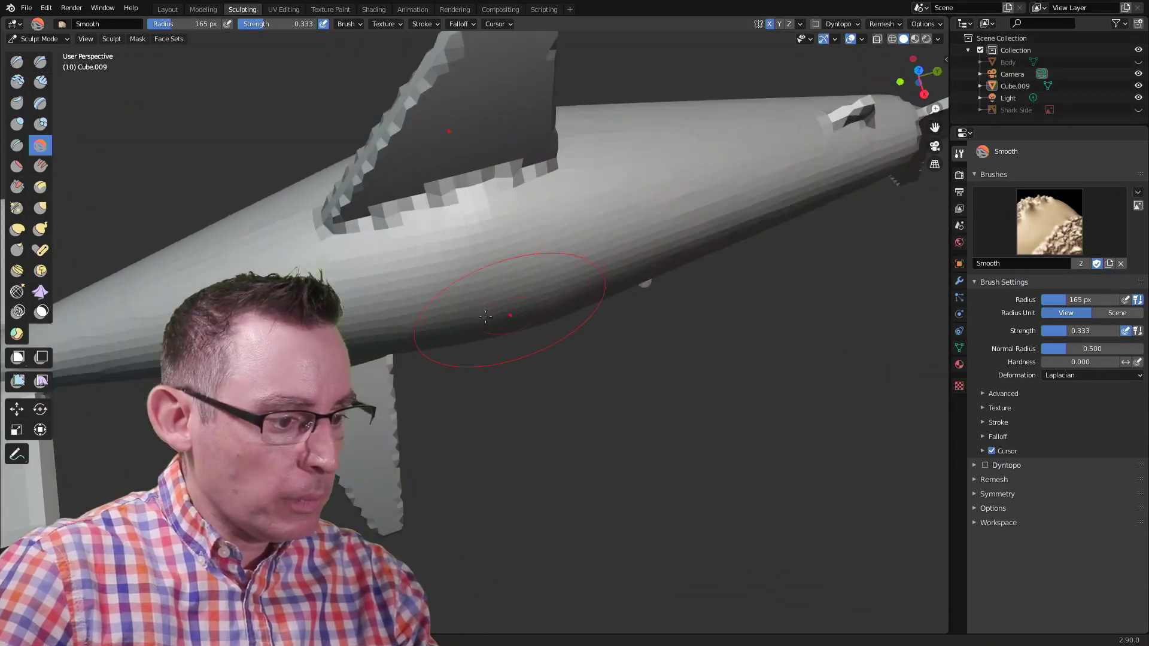
{"action": "mouse_move", "coordinate": [594, 291]}
{"action": "middle_mouse_down"}
{"action": "mouse_move", "coordinate": [636, 188]}
{"action": "mouse_move", "coordinate": [333, 219]}
{"action": "middle_mouse_up"}
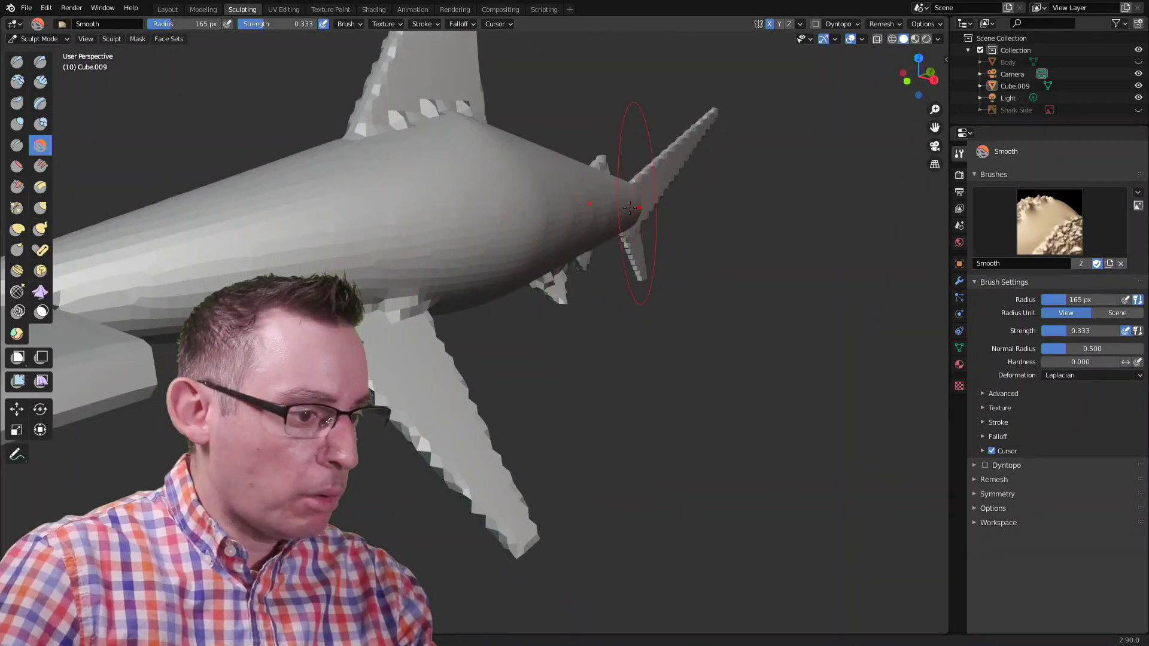
{"action": "mouse_move", "coordinate": [641, 218]}
{"action": "middle_mouse_down"}
{"action": "mouse_move", "coordinate": [564, 213]}
{"action": "mouse_move", "coordinate": [357, 251]}
{"action": "middle_mouse_up"}
{"action": "left_click_drag", "start_coordinate": [357, 251], "coordinate": [77, 199]}
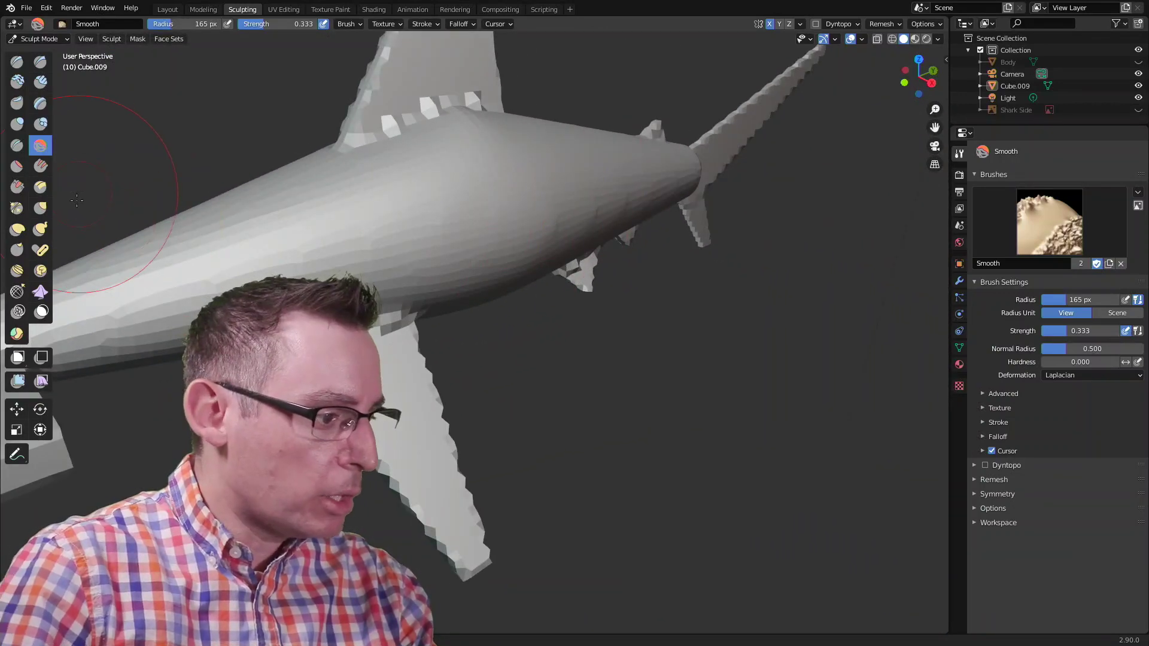
{"action": "left_click", "coordinate": [42, 210]}
{"action": "middle_click_drag", "start_coordinate": [503, 229], "coordinate": [513, 269]}
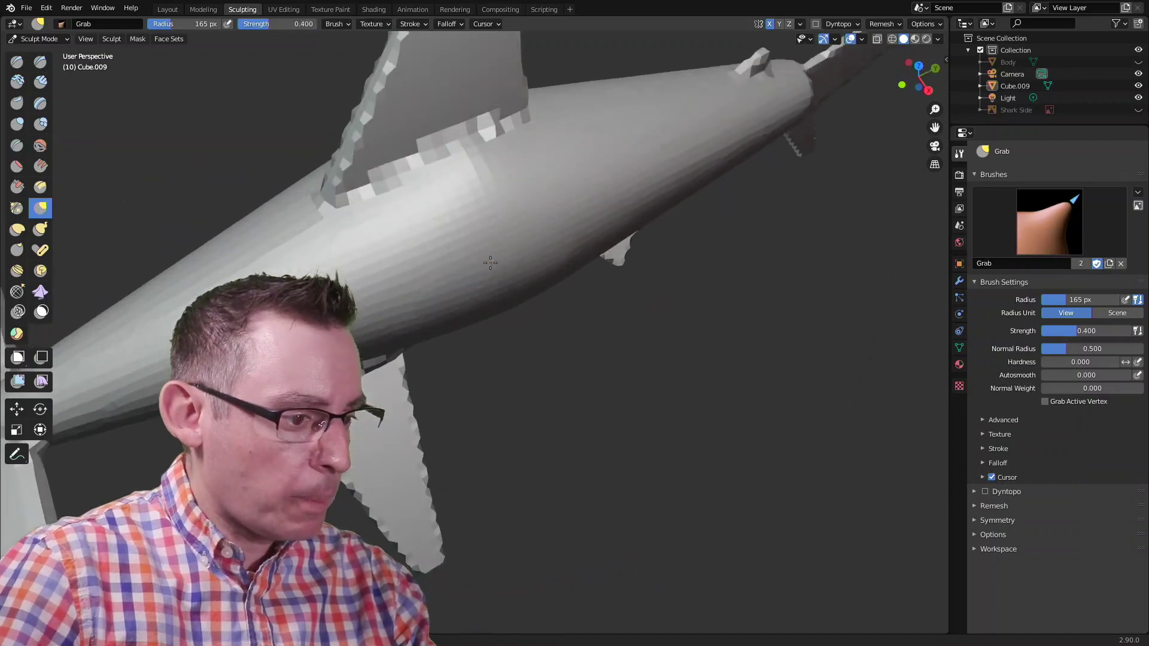
{"action": "key", "text": "f"}
{"action": "left_click", "coordinate": [570, 272]}
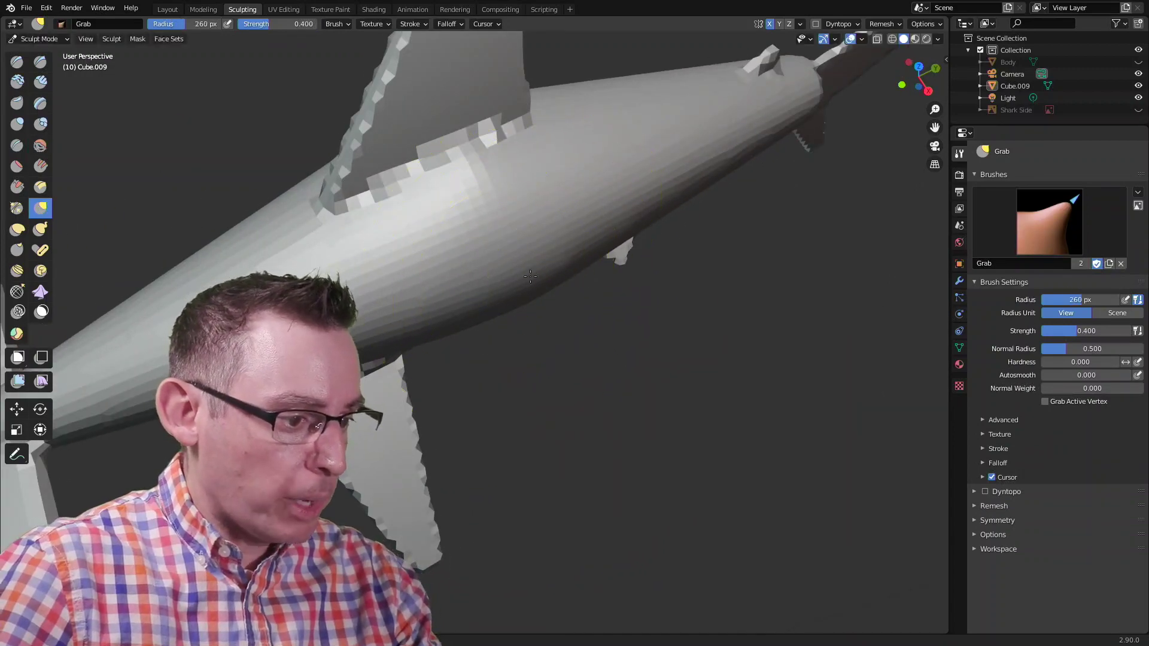
{"action": "middle_click_drag", "start_coordinate": [570, 272], "coordinate": [508, 337]}
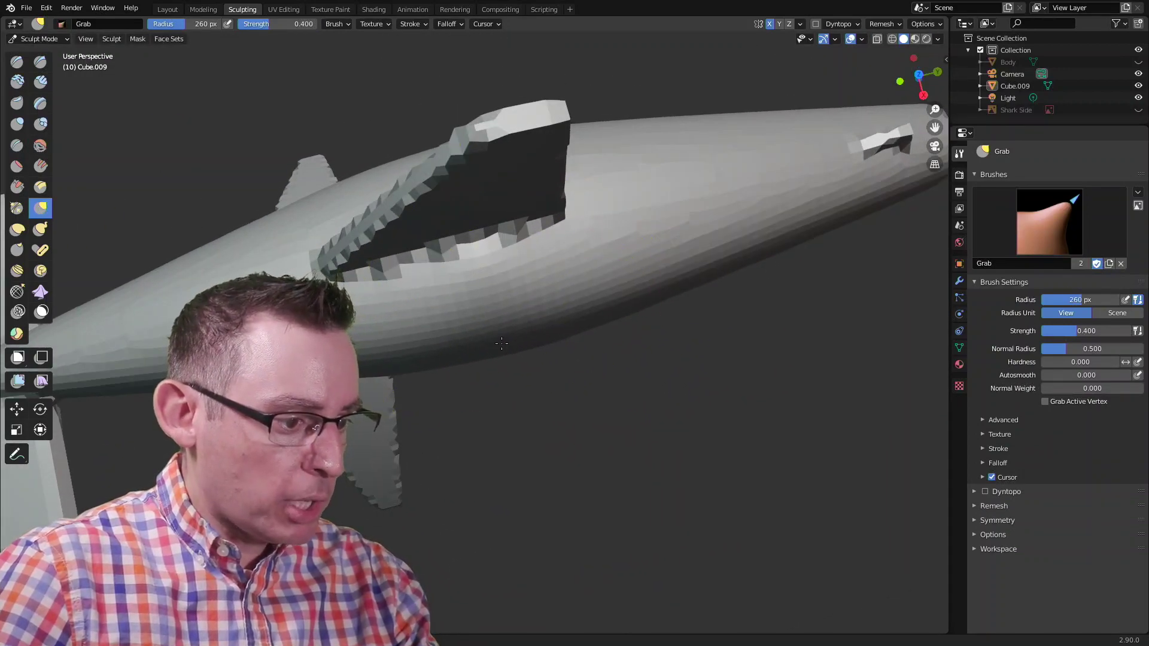
Step: Return to the Smooth brush and orbit to view the shark's side and underside
{"action": "left_click", "coordinate": [40, 145]}
{"action": "middle_click_drag", "start_coordinate": [589, 216], "coordinate": [410, 217]}
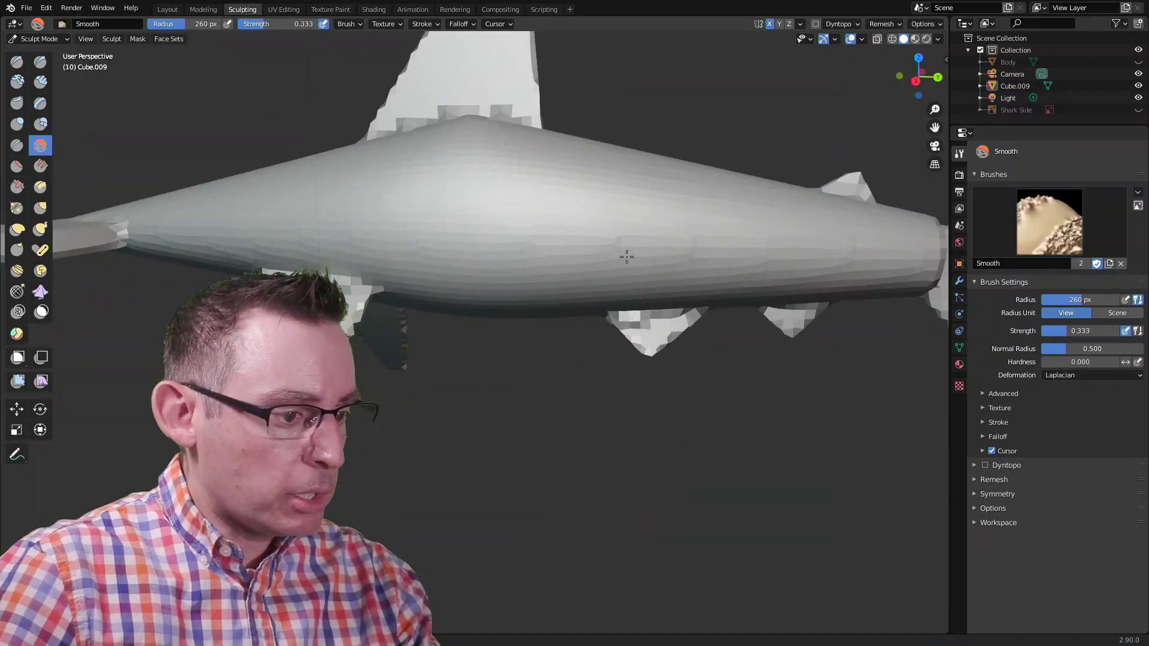
{"action": "mouse_move", "coordinate": [688, 237]}
{"action": "middle_mouse_down"}
{"action": "mouse_move", "coordinate": [523, 198]}
{"action": "mouse_move", "coordinate": [375, 231]}
{"action": "mouse_move", "coordinate": [460, 231]}
{"action": "middle_mouse_up"}
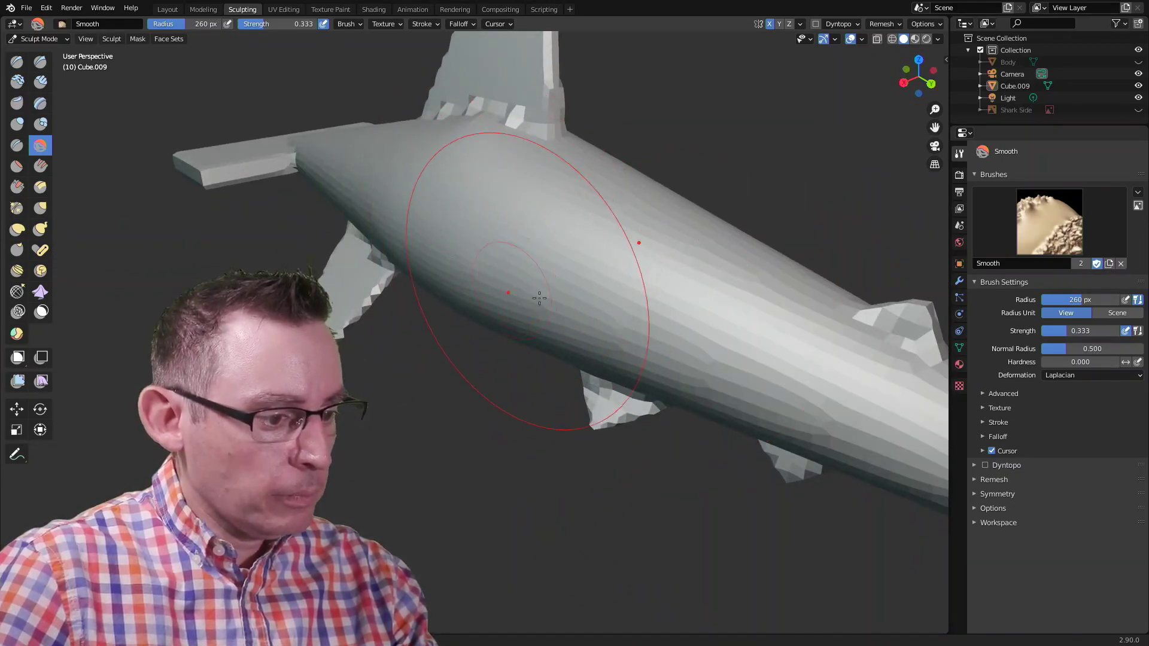
{"action": "middle_click_drag", "start_coordinate": [539, 297], "coordinate": [526, 216]}
{"action": "scroll", "coordinate": [615, 234], "scroll_direction": "up", "scroll_amount": 4}
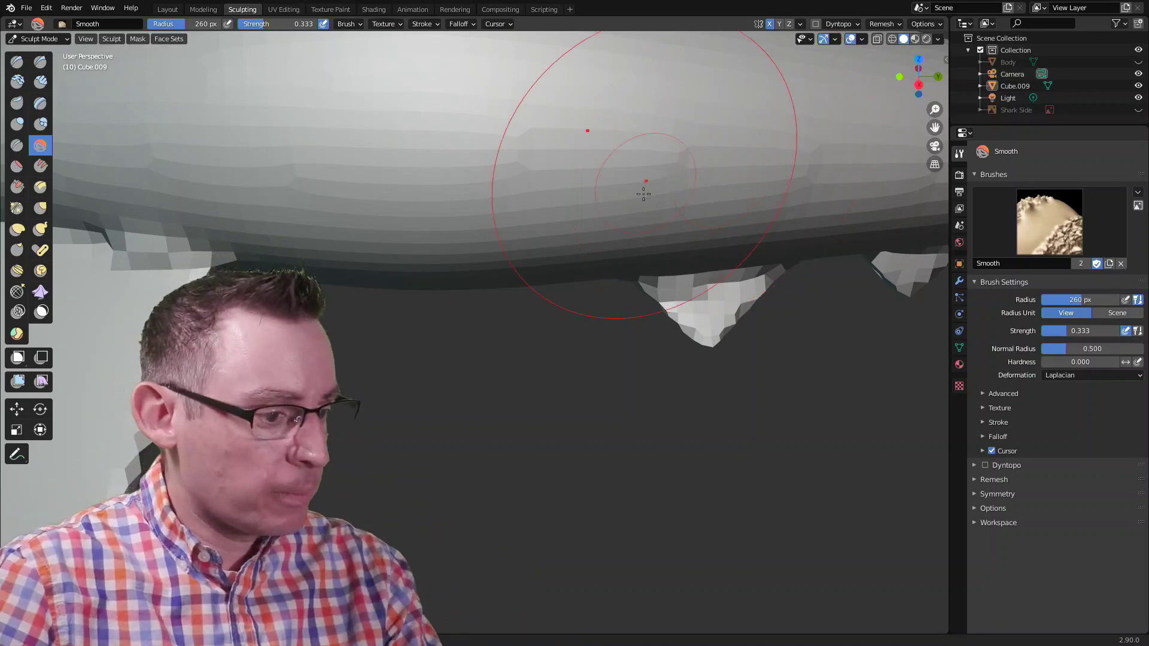
Step: Bring the dorsal fin into view and shrink the Smooth brush to 147 px
{"action": "mouse_move", "coordinate": [546, 157]}
{"action": "middle_mouse_down"}
{"action": "mouse_move", "coordinate": [617, 288]}
{"action": "mouse_move", "coordinate": [641, 257]}
{"action": "middle_mouse_up"}
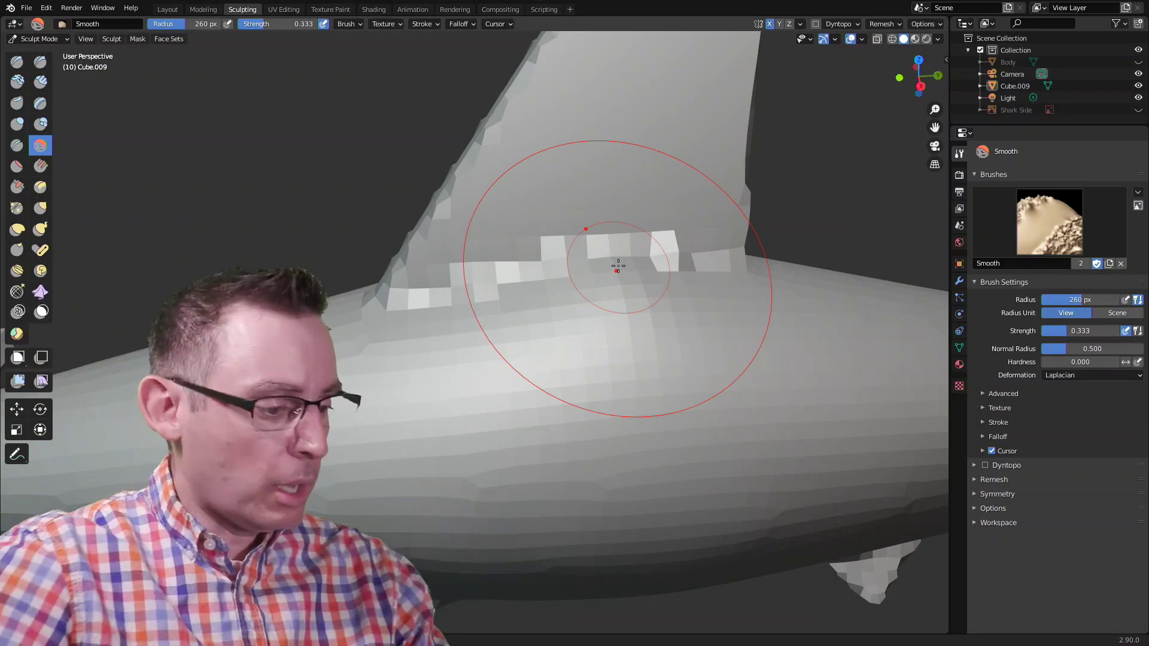
{"action": "middle_click_drag", "start_coordinate": [531, 258], "coordinate": [521, 300]}
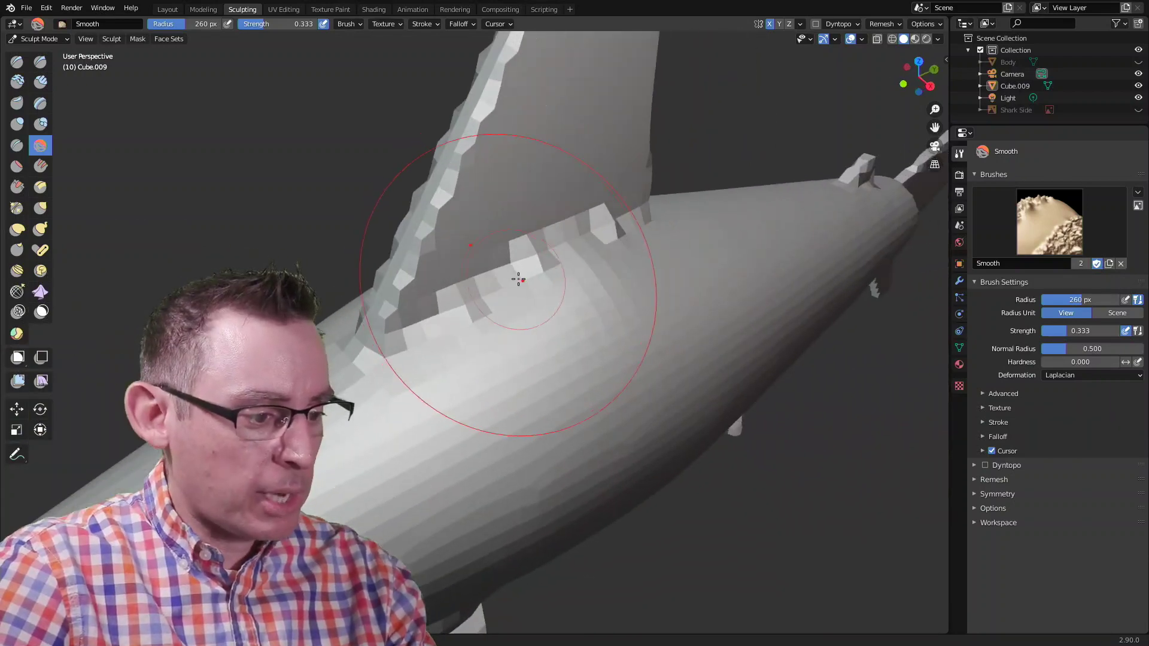
{"action": "key", "text": "f"}
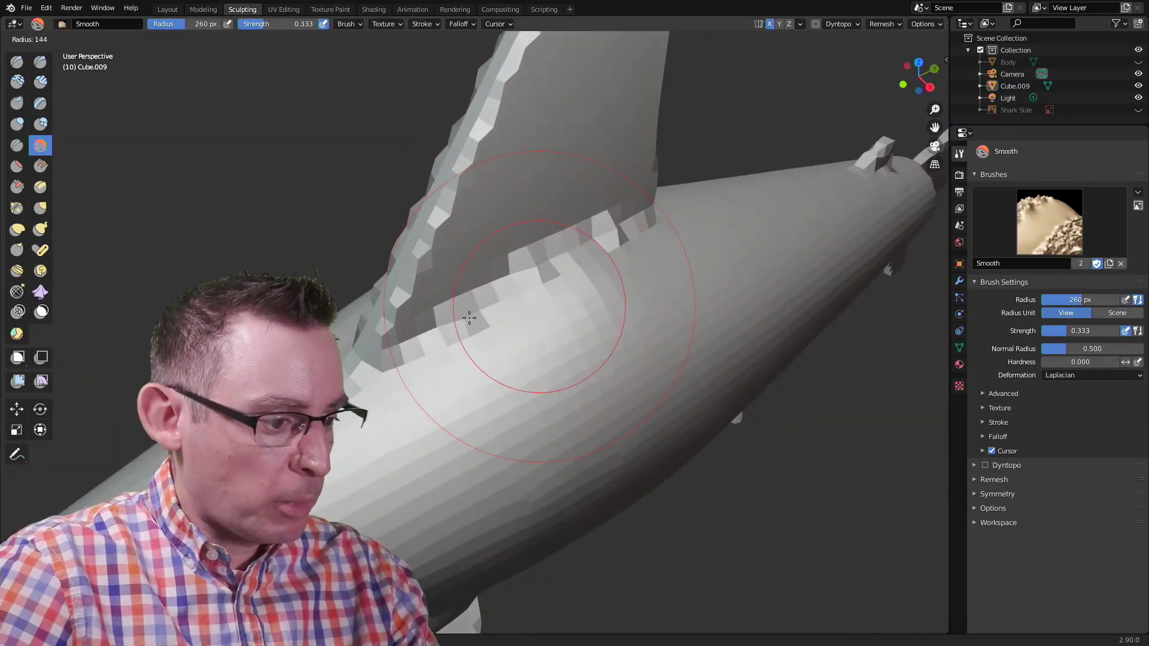
{"action": "left_click", "coordinate": [467, 314]}
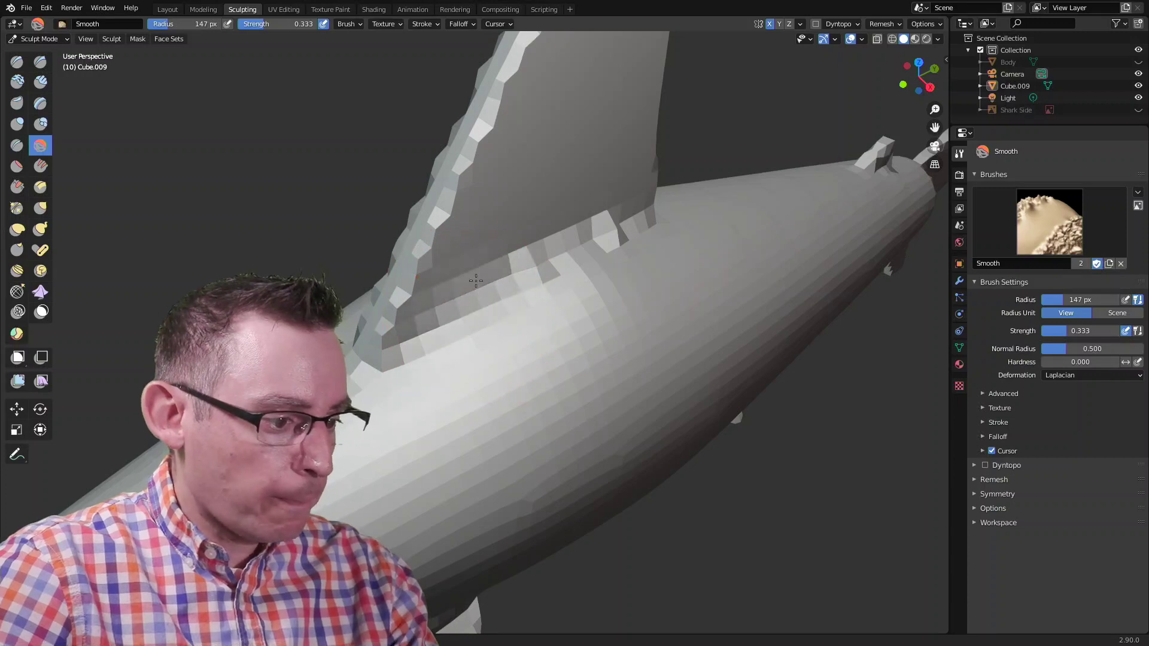
{"action": "middle_click_drag", "start_coordinate": [581, 276], "coordinate": [513, 242]}
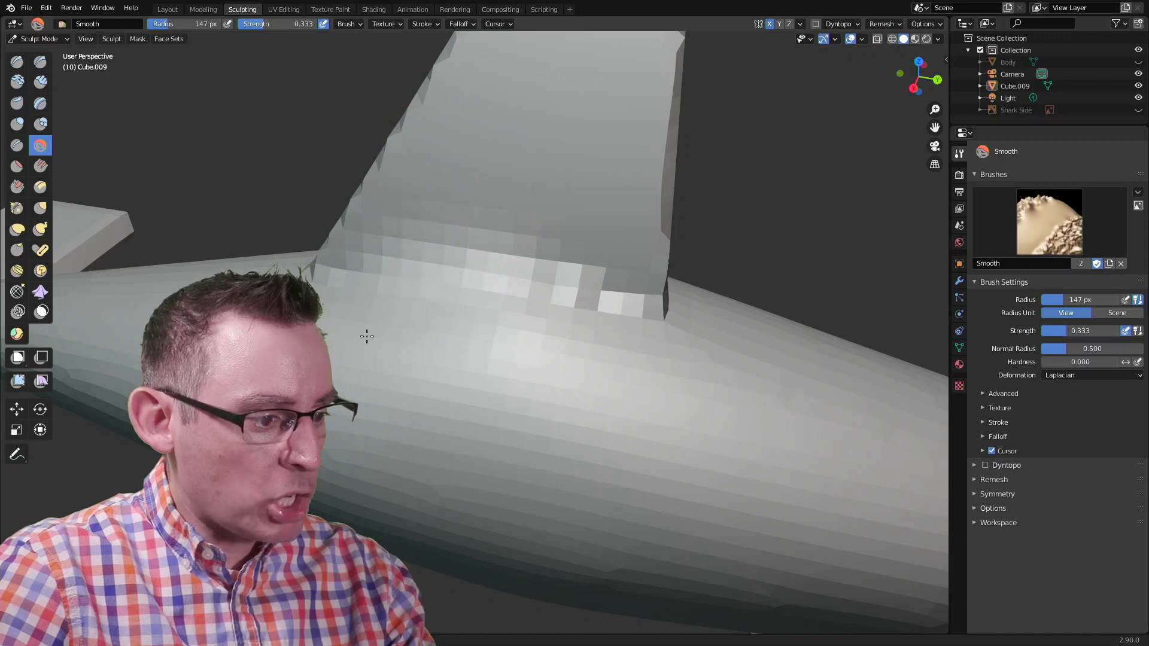
{"action": "middle_click_drag", "start_coordinate": [398, 270], "coordinate": [508, 256]}
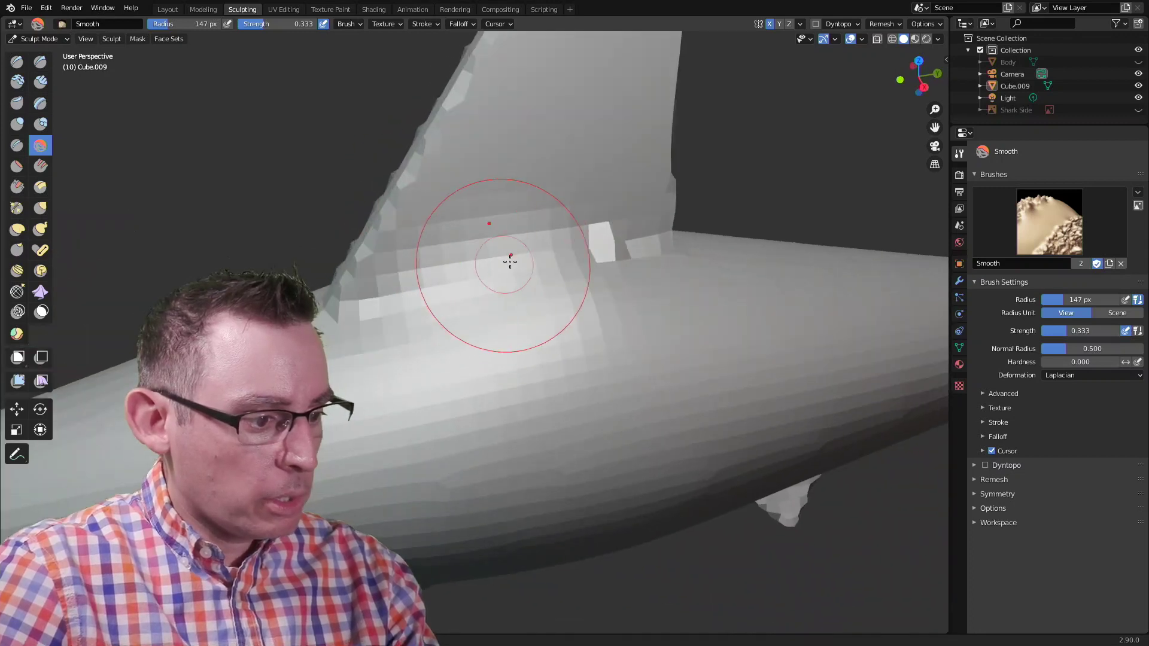
Step: Smooth the stepped base and jagged edge of the dorsal fin, then inspect the join closely
{"action": "left_click_drag", "start_coordinate": [499, 270], "coordinate": [570, 267]}
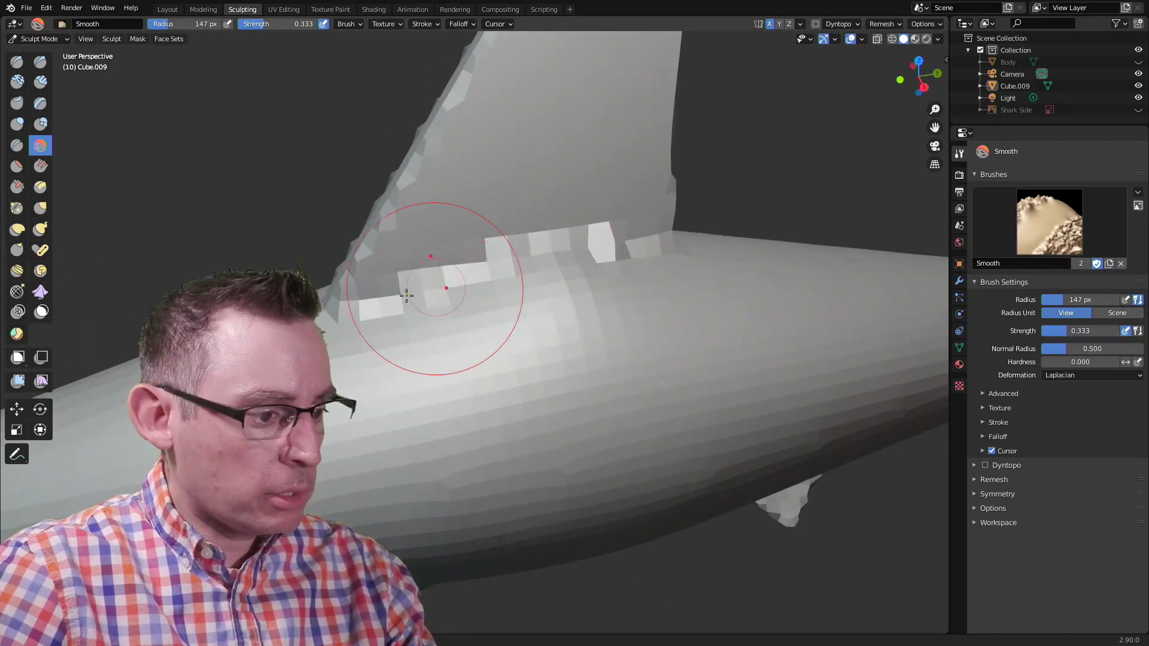
{"action": "mouse_move", "coordinate": [570, 267]}
{"action": "middle_mouse_down"}
{"action": "mouse_move", "coordinate": [601, 262]}
{"action": "mouse_move", "coordinate": [521, 254]}
{"action": "middle_mouse_up"}
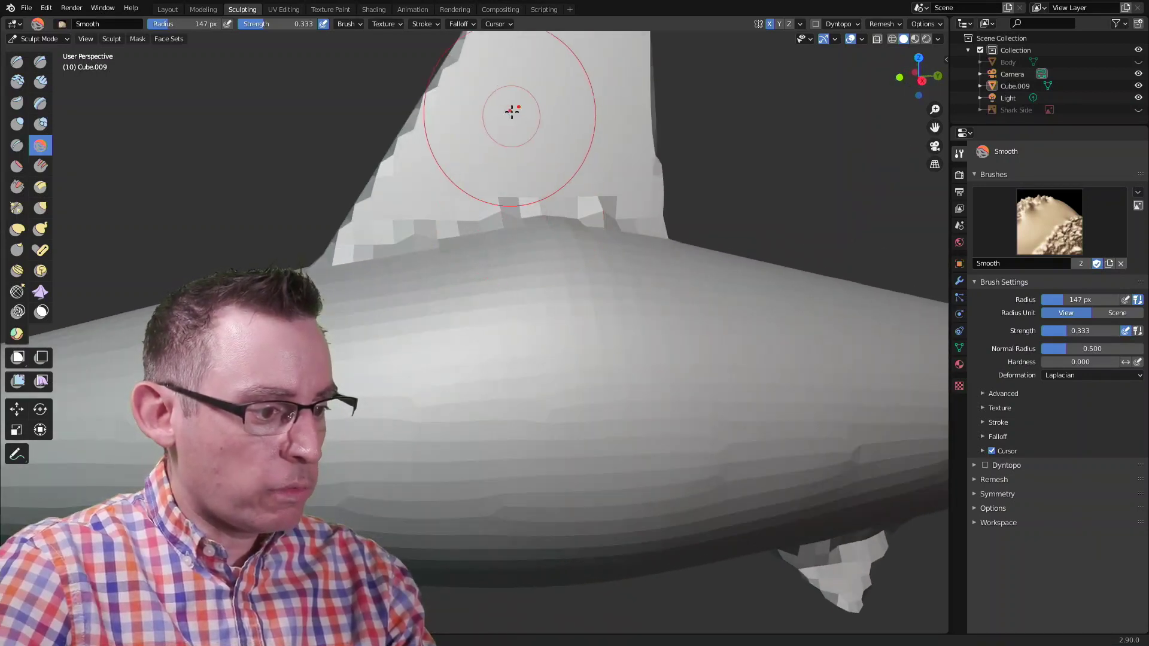
{"action": "left_click_drag", "start_coordinate": [512, 171], "coordinate": [512, 330]}
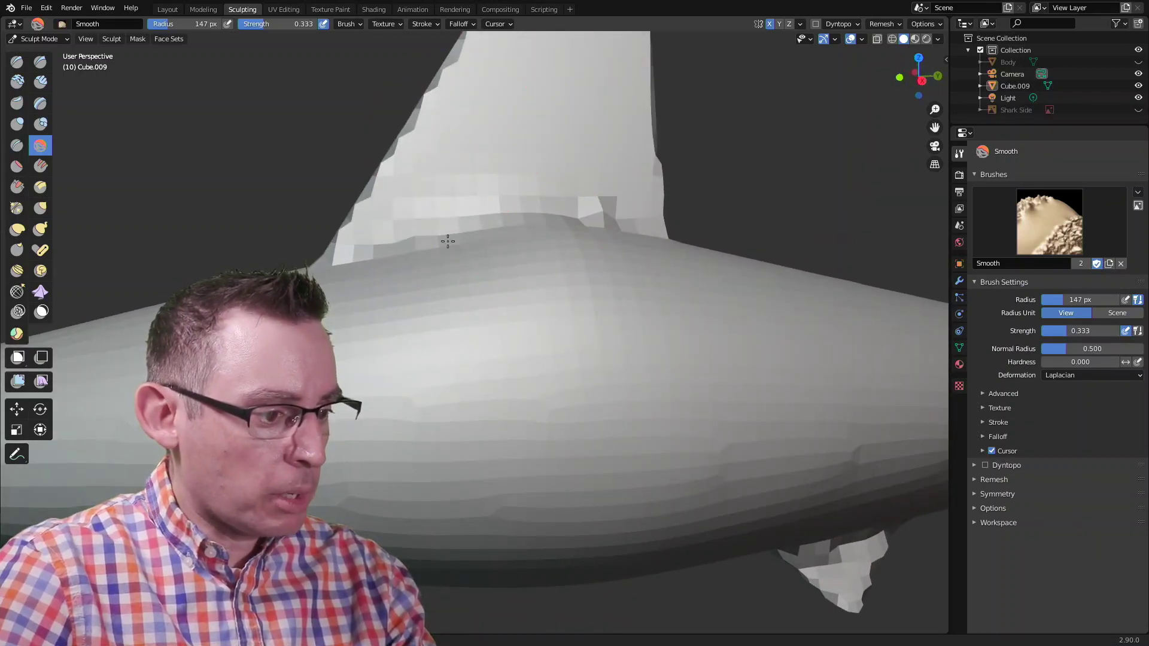
{"action": "left_click_drag", "start_coordinate": [388, 189], "coordinate": [356, 336]}
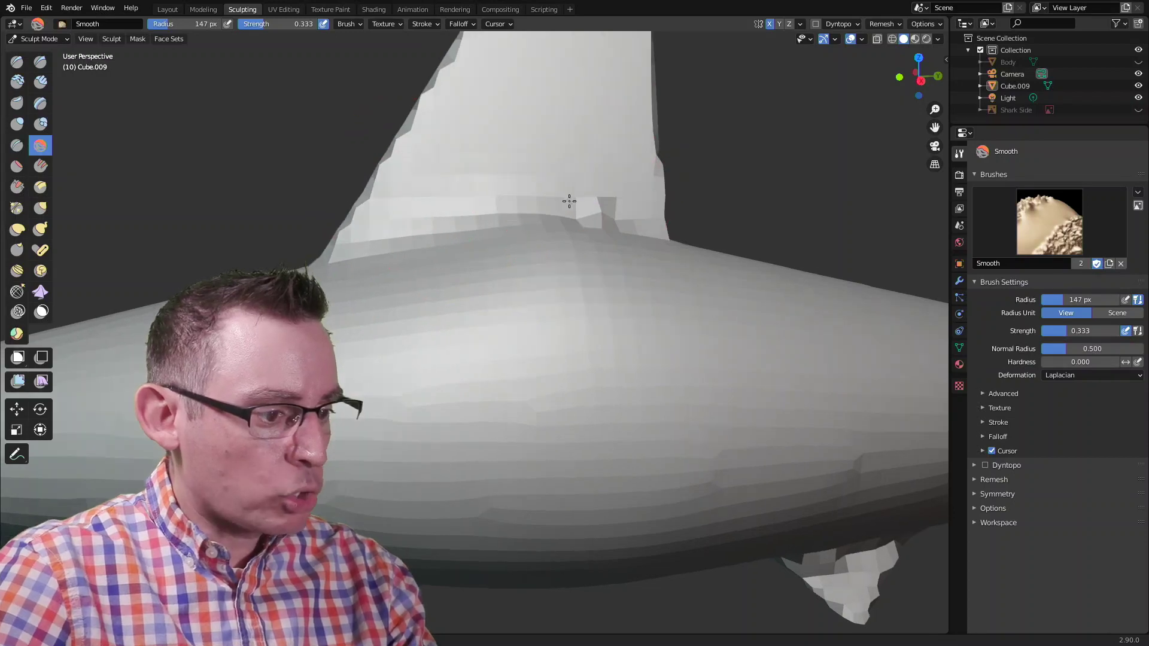
{"action": "middle_click_drag", "start_coordinate": [569, 198], "coordinate": [559, 132]}
{"action": "left_click_drag", "start_coordinate": [558, 133], "coordinate": [583, 272]}
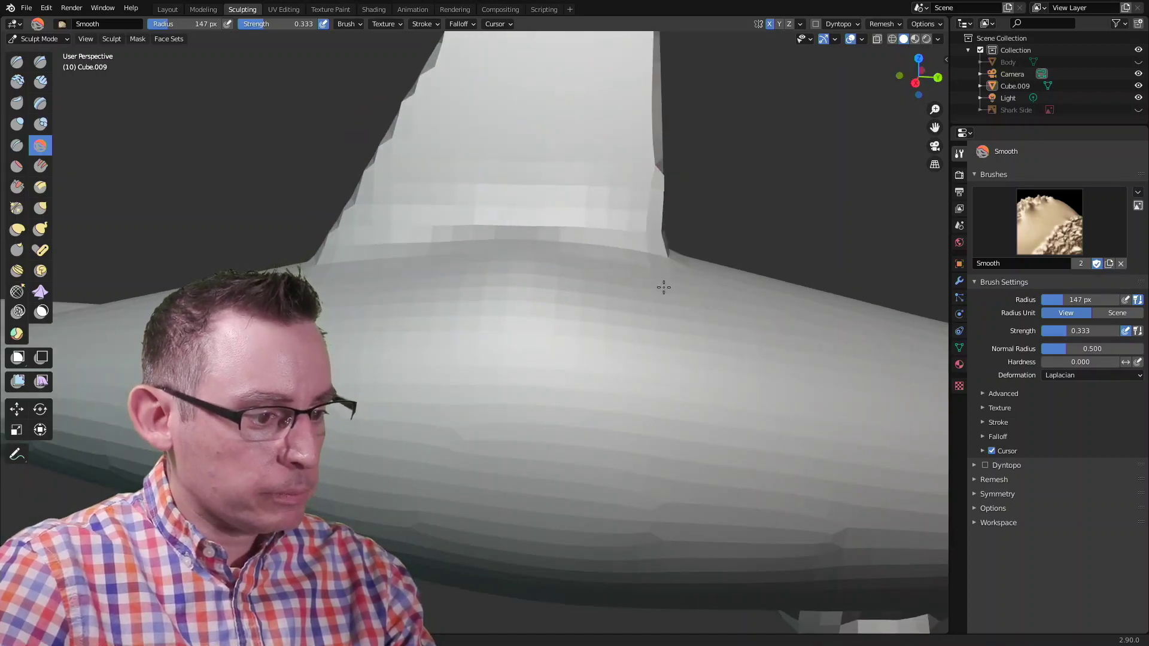
{"action": "middle_click_drag", "start_coordinate": [631, 263], "coordinate": [497, 278]}
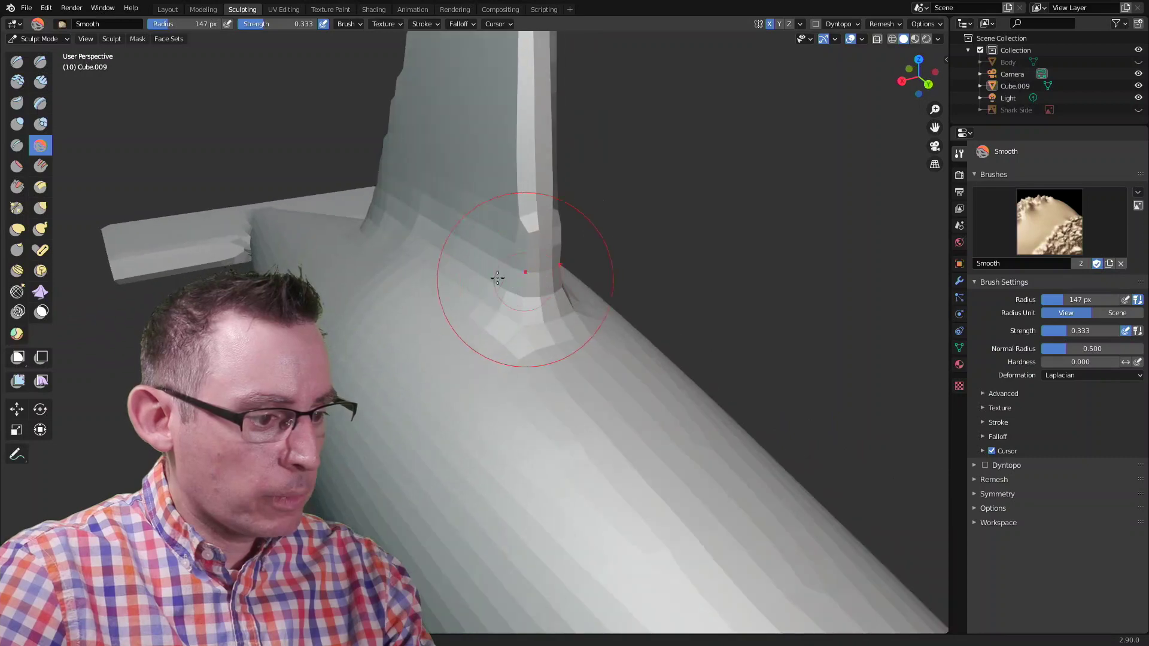
{"action": "middle_click_drag", "start_coordinate": [588, 333], "coordinate": [505, 197]}
{"action": "scroll", "coordinate": [505, 198], "scroll_direction": "up", "scroll_amount": 5}
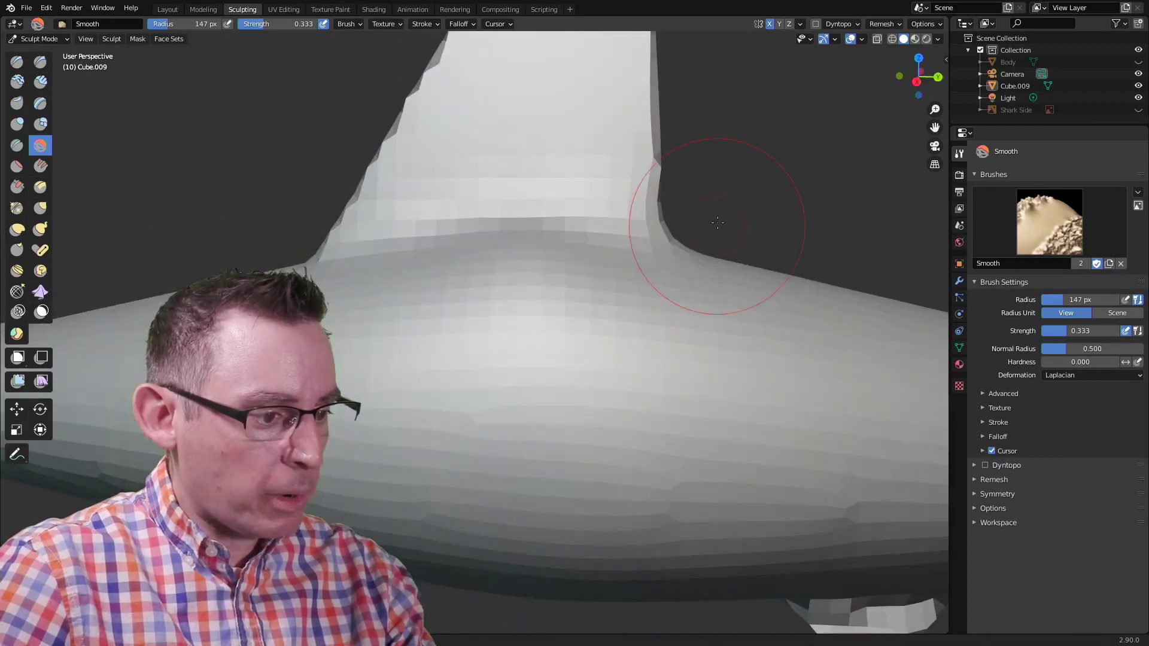
{"action": "mouse_move", "coordinate": [756, 206]}
{"action": "middle_mouse_down"}
{"action": "mouse_move", "coordinate": [577, 218]}
{"action": "mouse_move", "coordinate": [565, 159]}
{"action": "mouse_move", "coordinate": [565, 264]}
{"action": "mouse_move", "coordinate": [320, 243]}
{"action": "middle_mouse_up"}
Step: With the Grab brush at 262 px, pull the dorsal fin base out into a smoother curve
{"action": "left_click", "coordinate": [40, 208]}
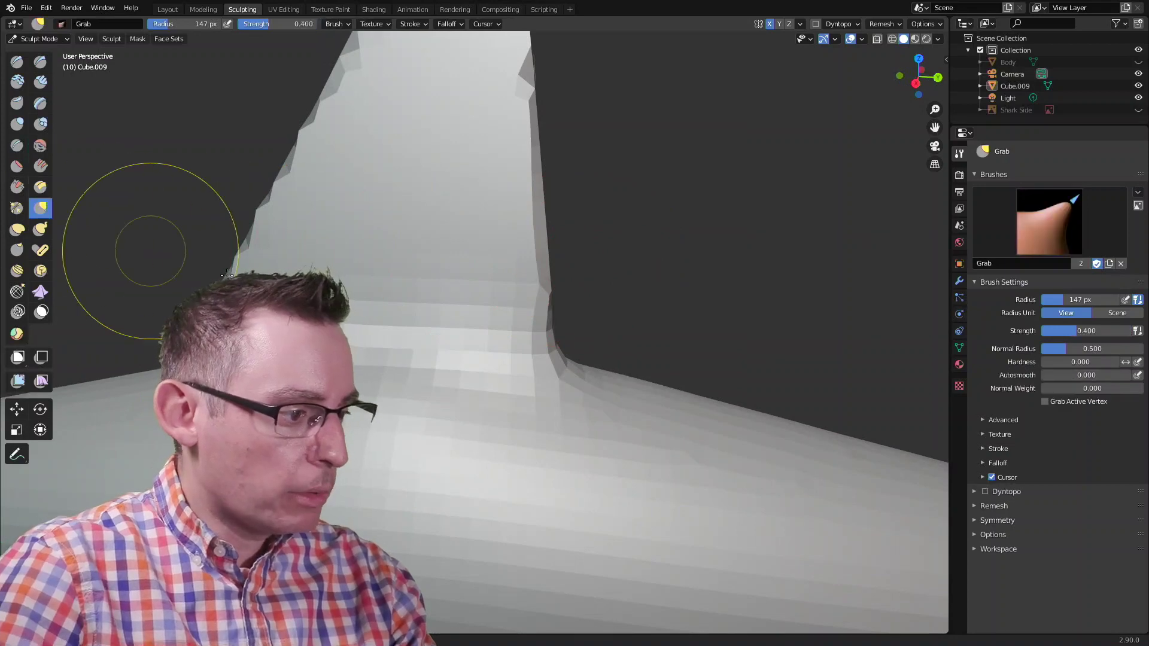
{"action": "key", "text": "f"}
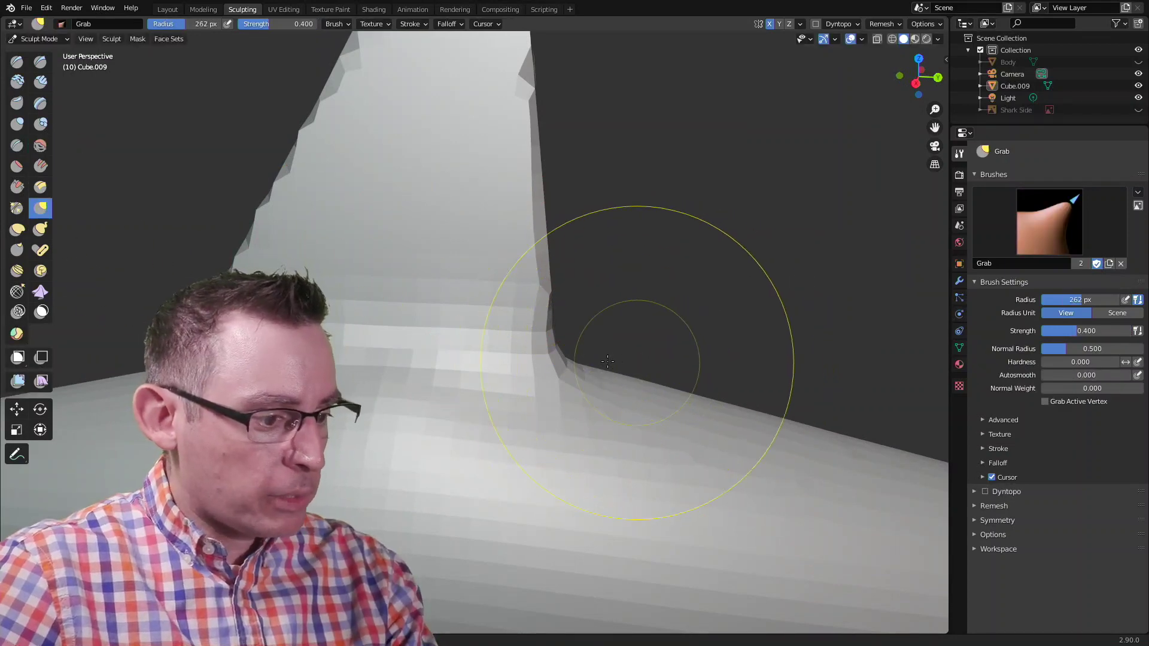
{"action": "left_click", "coordinate": [561, 363]}
{"action": "left_click_drag", "start_coordinate": [561, 364], "coordinate": [661, 375]}
{"action": "left_click_drag", "start_coordinate": [582, 314], "coordinate": [547, 264]}
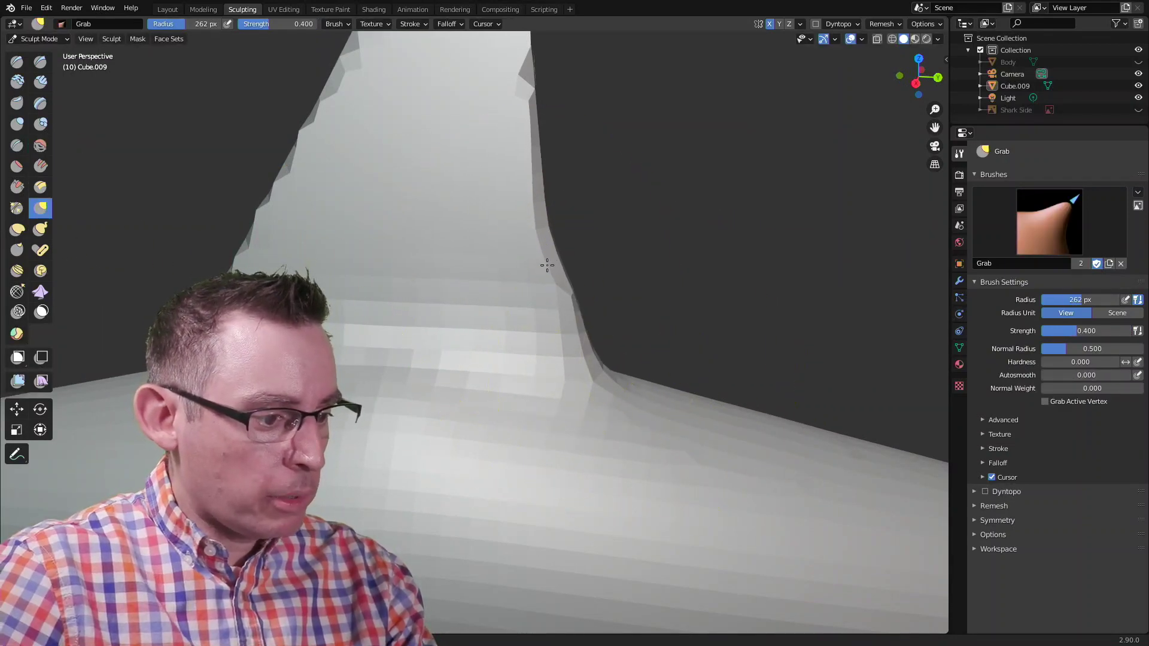
{"action": "left_click_drag", "start_coordinate": [620, 383], "coordinate": [692, 408]}
{"action": "mouse_move", "coordinate": [692, 409]}
{"action": "middle_mouse_down"}
{"action": "mouse_move", "coordinate": [693, 301]}
{"action": "mouse_move", "coordinate": [570, 282]}
{"action": "middle_mouse_up"}
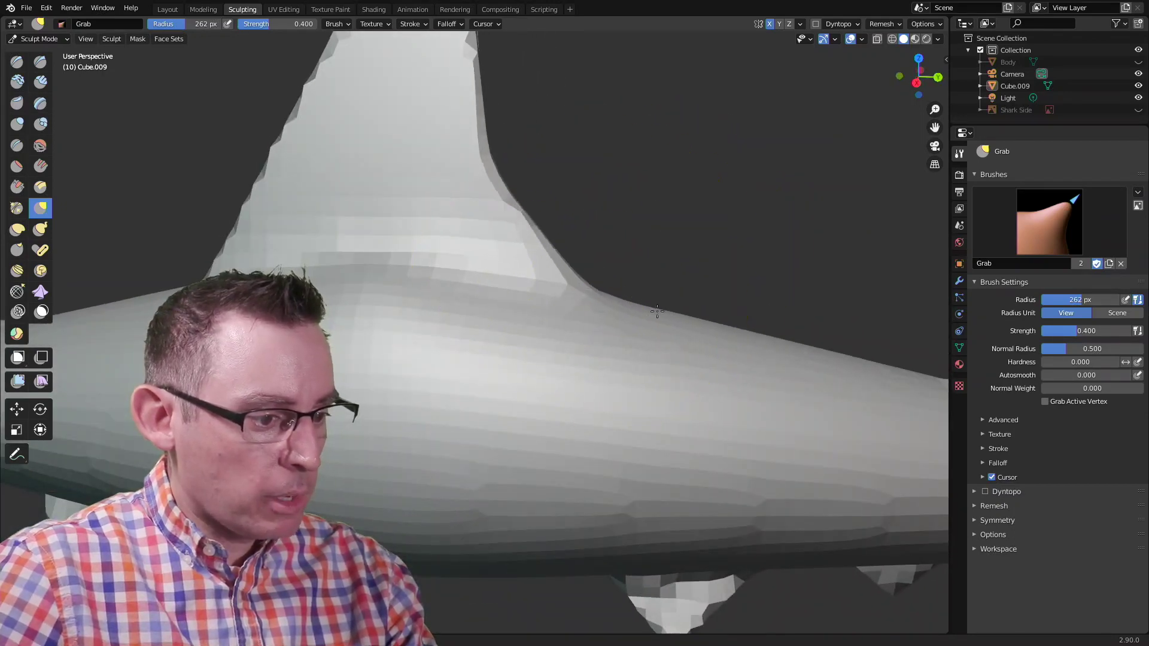
{"action": "scroll", "coordinate": [687, 295], "scroll_direction": "down", "scroll_amount": 5}
{"action": "middle_click_drag", "start_coordinate": [687, 295], "coordinate": [620, 276]}
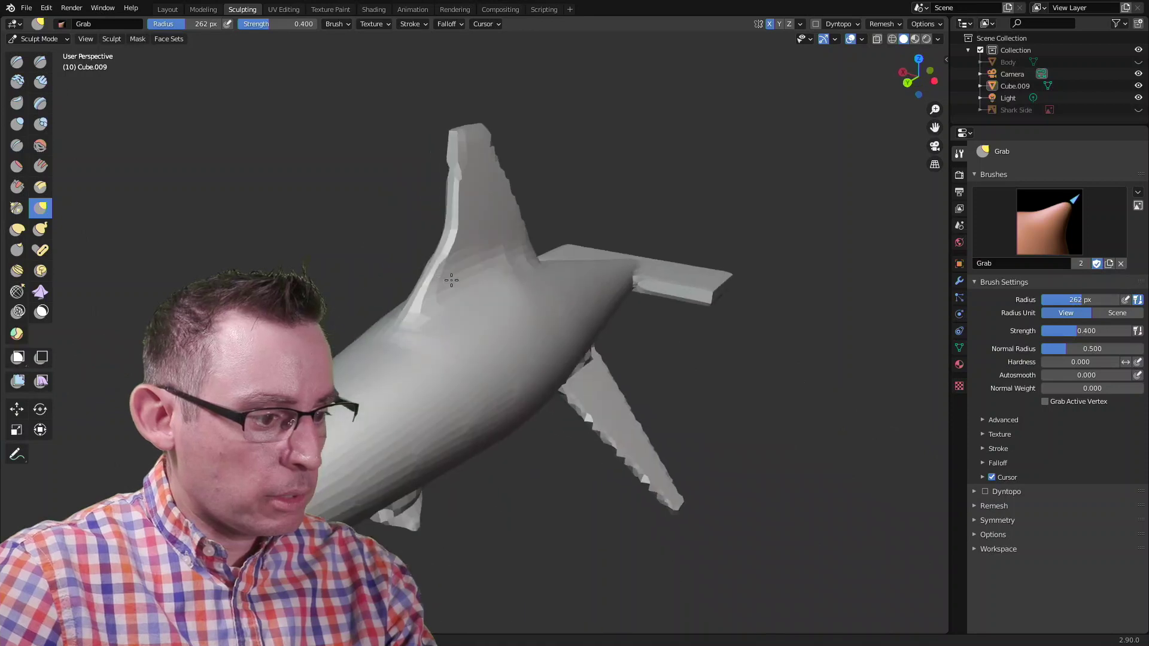
Step: Reshape the dorsal fin's rear edge and inspect it from front and behind
{"action": "left_click_drag", "start_coordinate": [539, 269], "coordinate": [495, 275]}
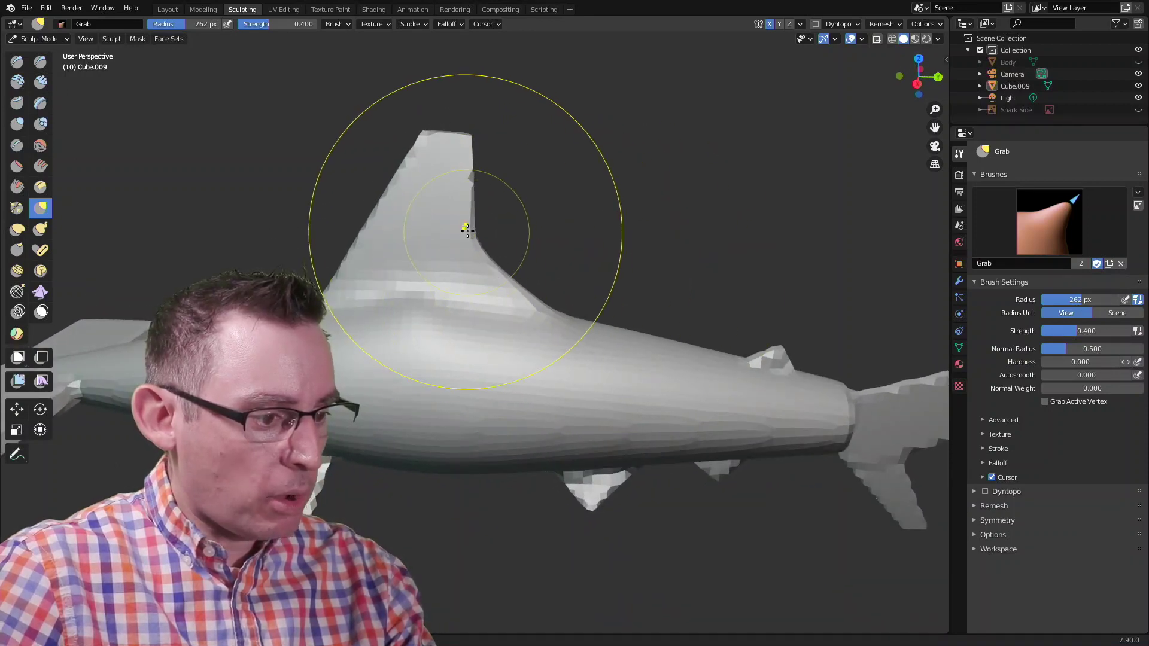
{"action": "left_click_drag", "start_coordinate": [461, 217], "coordinate": [479, 221]}
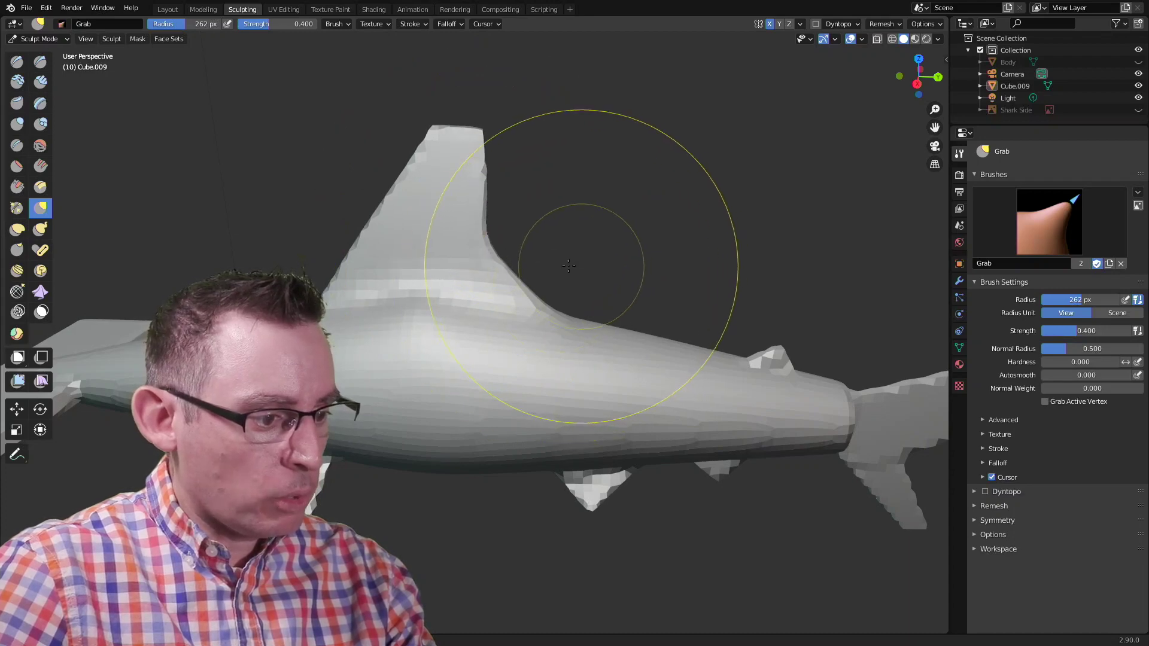
{"action": "mouse_move", "coordinate": [539, 224]}
{"action": "middle_mouse_down"}
{"action": "mouse_move", "coordinate": [472, 333]}
{"action": "mouse_move", "coordinate": [559, 300]}
{"action": "mouse_move", "coordinate": [440, 283]}
{"action": "middle_mouse_up"}
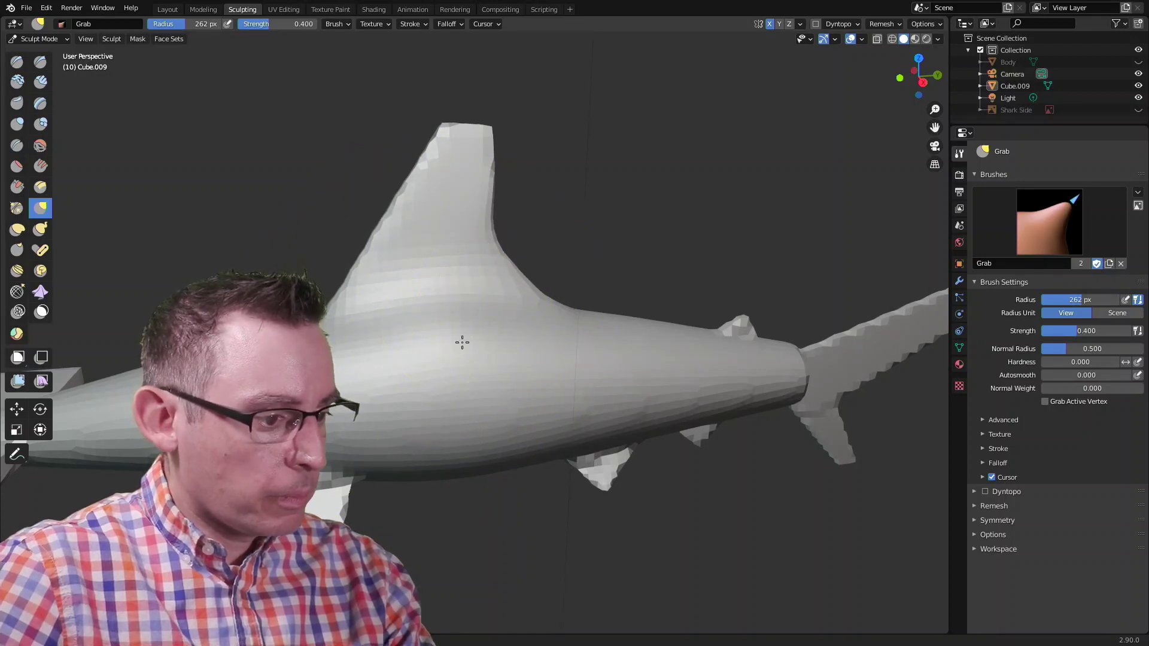
{"action": "mouse_move", "coordinate": [486, 282]}
{"action": "middle_mouse_down"}
{"action": "mouse_move", "coordinate": [423, 256]}
{"action": "mouse_move", "coordinate": [546, 256]}
{"action": "middle_mouse_up"}
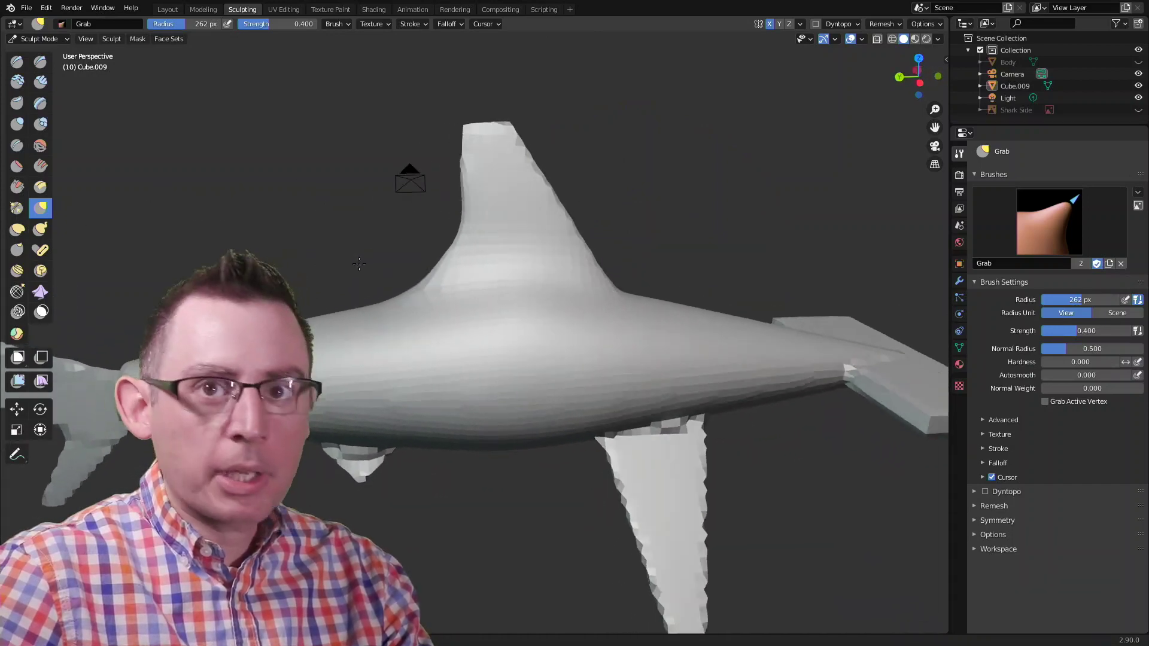
{"action": "mouse_move", "coordinate": [545, 255]}
{"action": "middle_mouse_down"}
{"action": "mouse_move", "coordinate": [603, 257]}
{"action": "mouse_move", "coordinate": [595, 264]}
{"action": "mouse_move", "coordinate": [635, 247]}
{"action": "middle_mouse_up"}
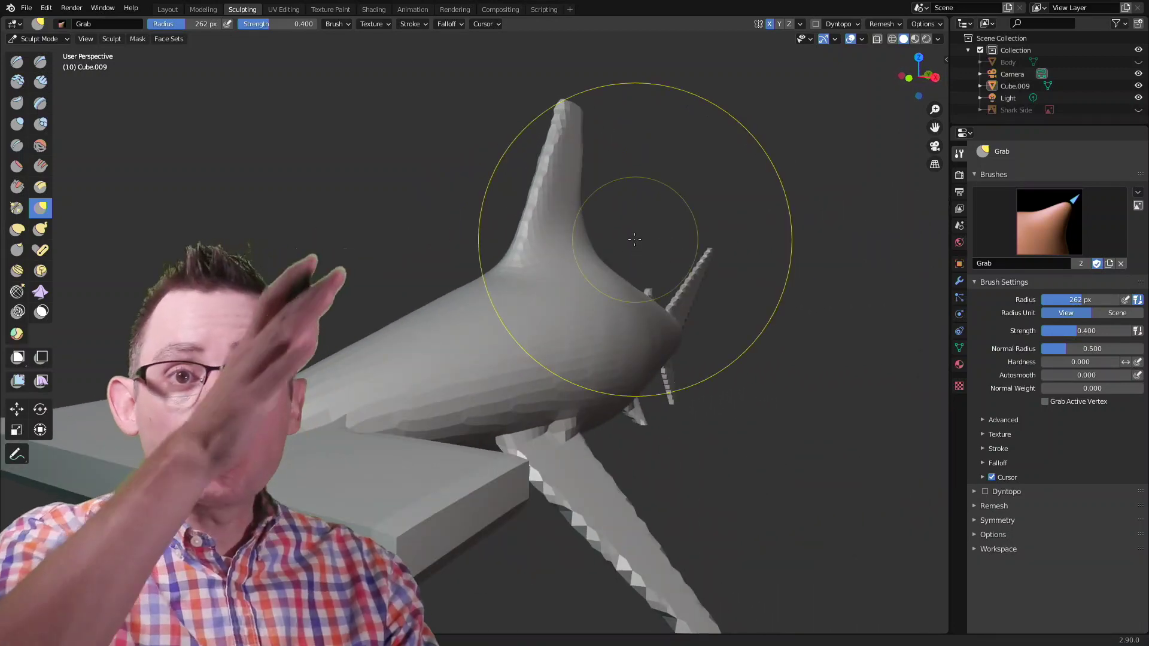
{"action": "mouse_move", "coordinate": [634, 239]}
{"action": "middle_mouse_down"}
{"action": "mouse_move", "coordinate": [627, 322]}
{"action": "mouse_move", "coordinate": [601, 319]}
{"action": "middle_mouse_up"}
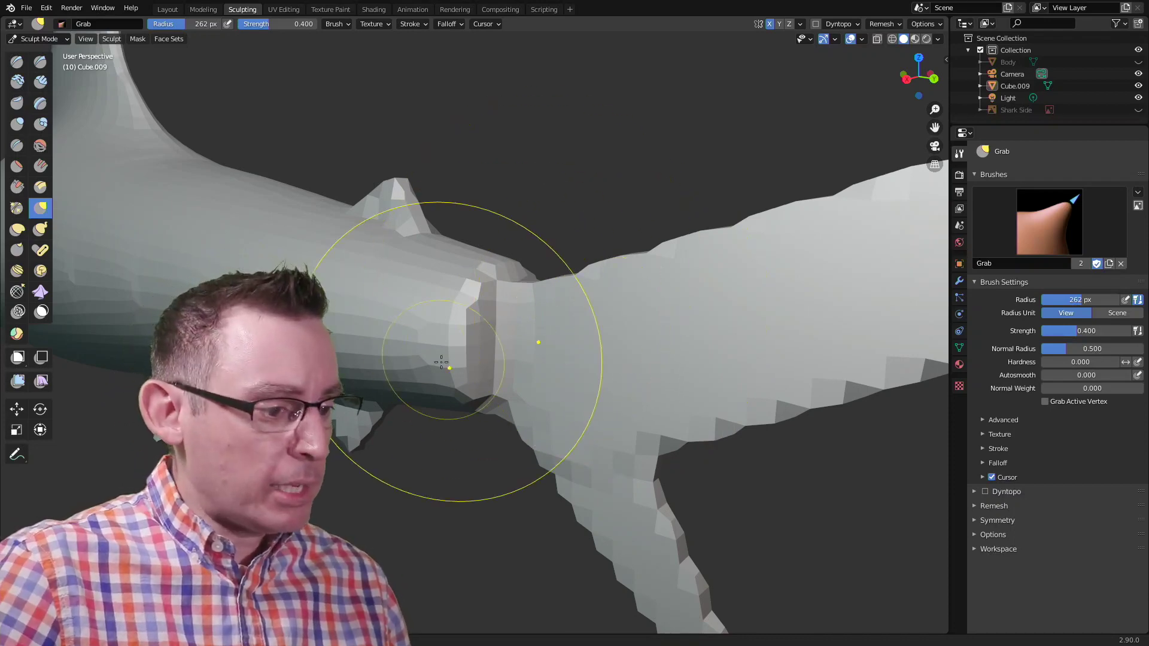
Step: Pull the mesh ring at the body-tail joint with the Grab brush and reframe on the whole shark
{"action": "left_click_drag", "start_coordinate": [448, 333], "coordinate": [490, 306]}
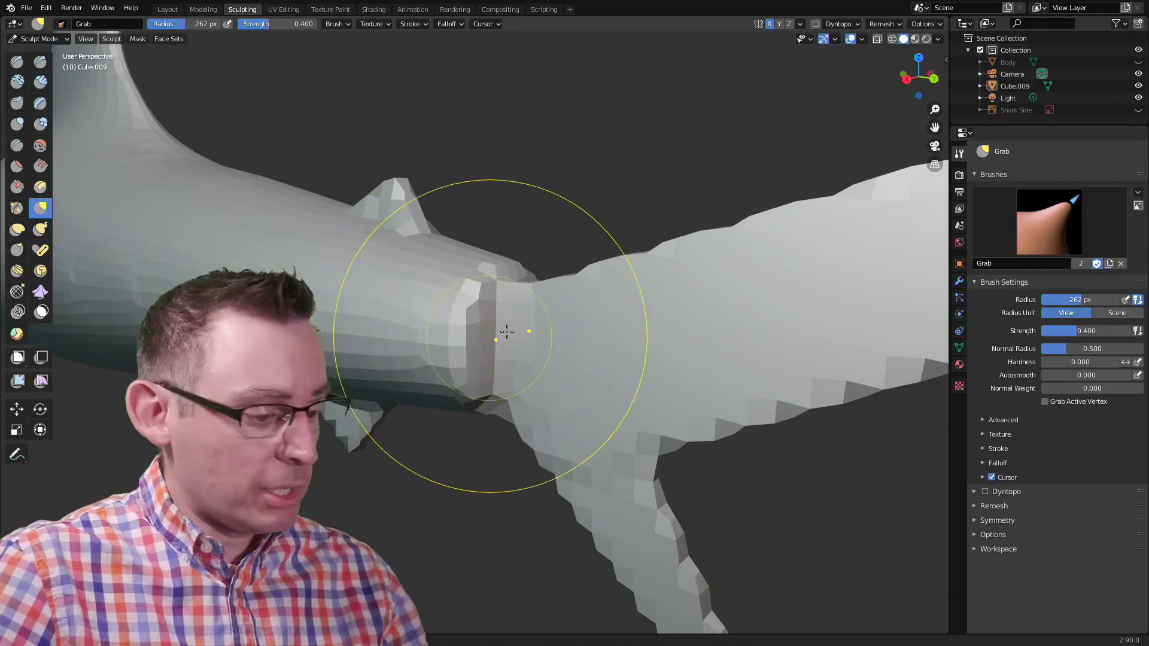
{"action": "middle_click_drag", "start_coordinate": [508, 314], "coordinate": [527, 321]}
{"action": "scroll", "coordinate": [600, 343], "scroll_direction": "down", "scroll_amount": 3}
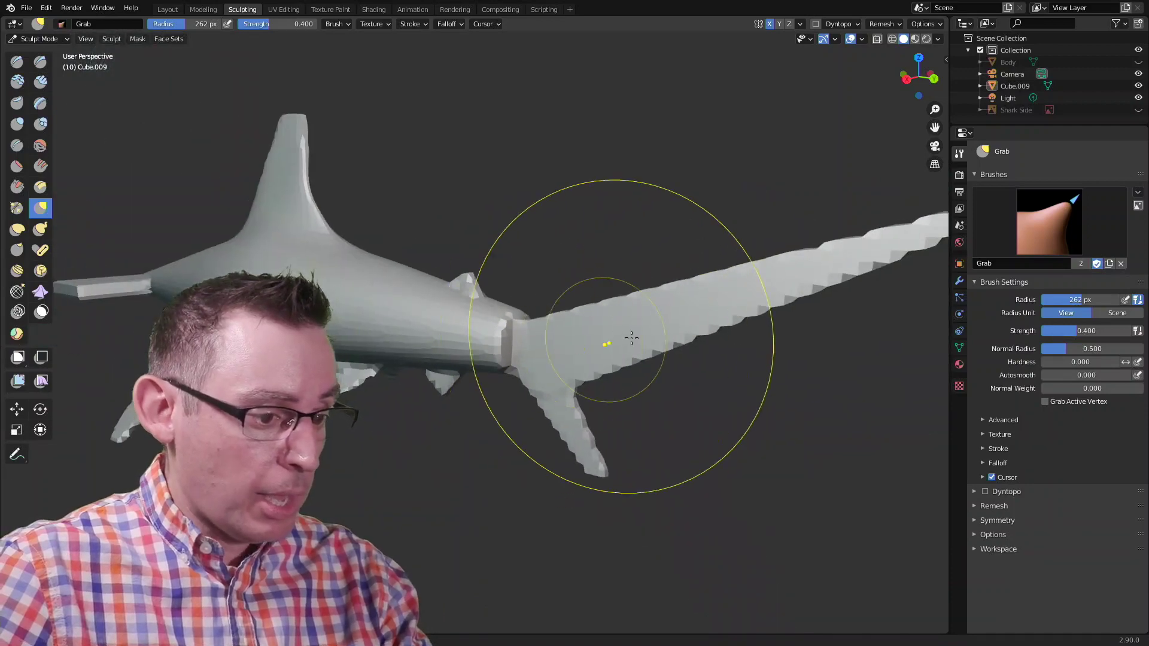
{"action": "middle_click_drag", "start_coordinate": [599, 343], "coordinate": [594, 340]}
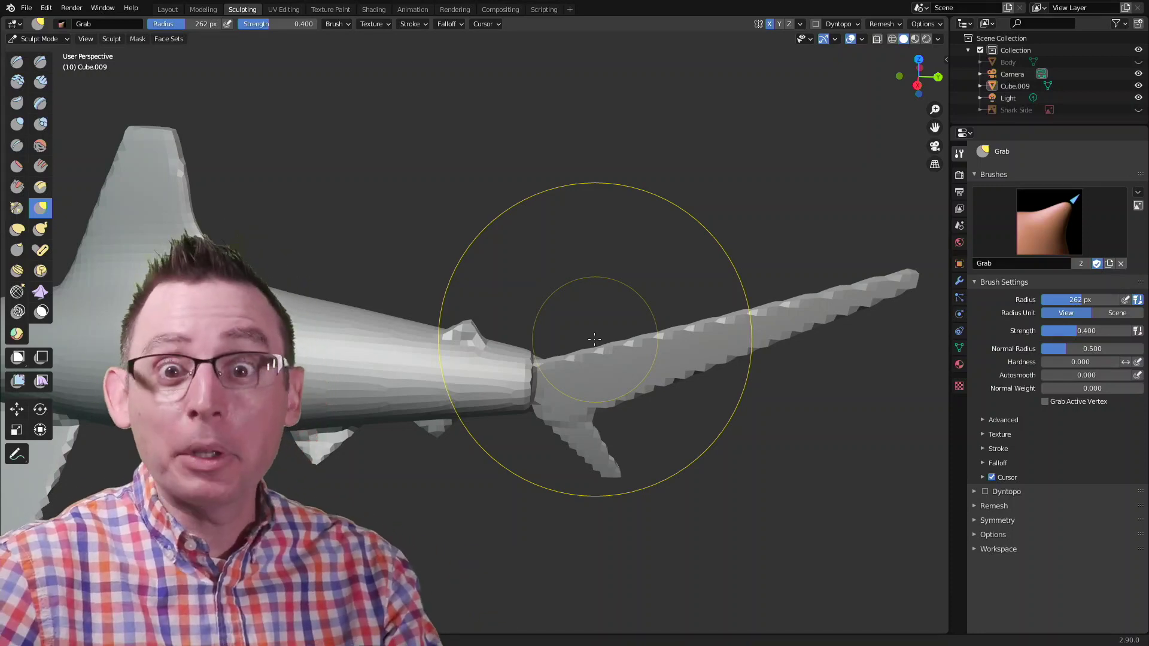
{"action": "mouse_move", "coordinate": [595, 264]}
{"action": "middle_mouse_down"}
{"action": "mouse_move", "coordinate": [622, 288]}
{"action": "mouse_move", "coordinate": [616, 334]}
{"action": "middle_mouse_up"}
{"action": "scroll", "coordinate": [623, 287], "scroll_direction": "up", "scroll_amount": 2}
{"action": "scroll", "coordinate": [622, 288], "scroll_direction": "up", "scroll_amount": 4}
{"action": "scroll", "coordinate": [604, 284], "scroll_direction": "up", "scroll_amount": 3}
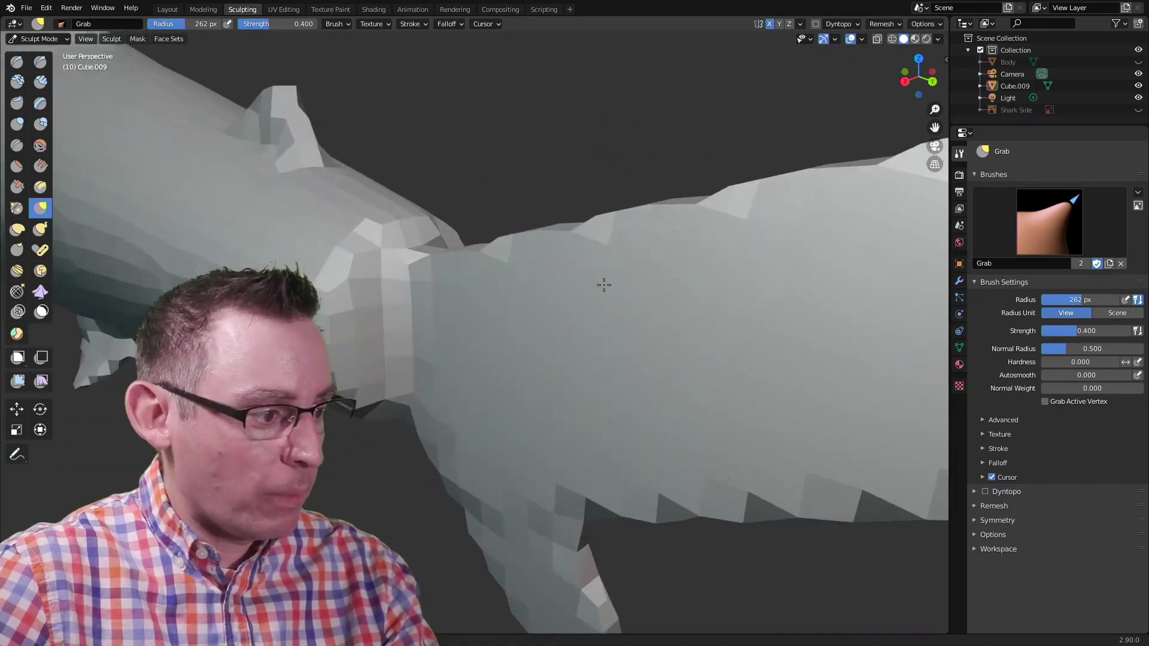
{"action": "scroll", "coordinate": [603, 285], "scroll_direction": "down", "scroll_amount": 4}
{"action": "mouse_move", "coordinate": [603, 285]}
{"action": "middle_mouse_down"}
{"action": "mouse_move", "coordinate": [538, 269]}
{"action": "mouse_move", "coordinate": [444, 320]}
{"action": "middle_mouse_up"}
Step: Switch to the Smooth brush at 141 px and smooth the stepped seam at the tail joint
{"action": "left_click", "coordinate": [40, 145]}
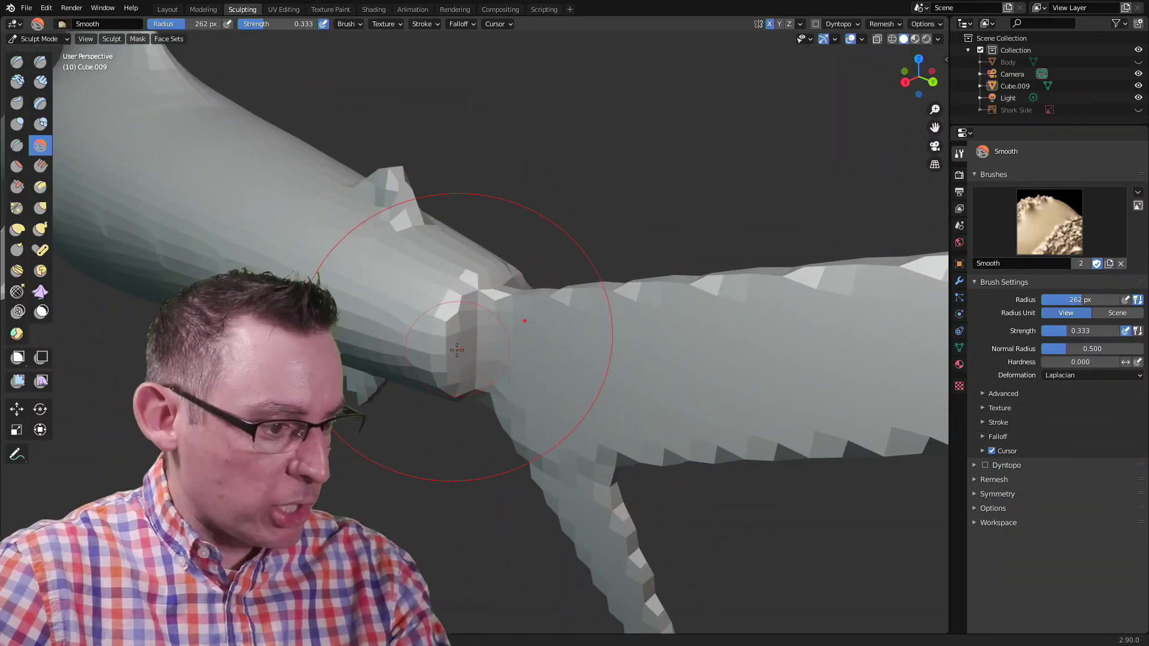
{"action": "key", "text": "f"}
{"action": "left_click", "coordinate": [383, 352]}
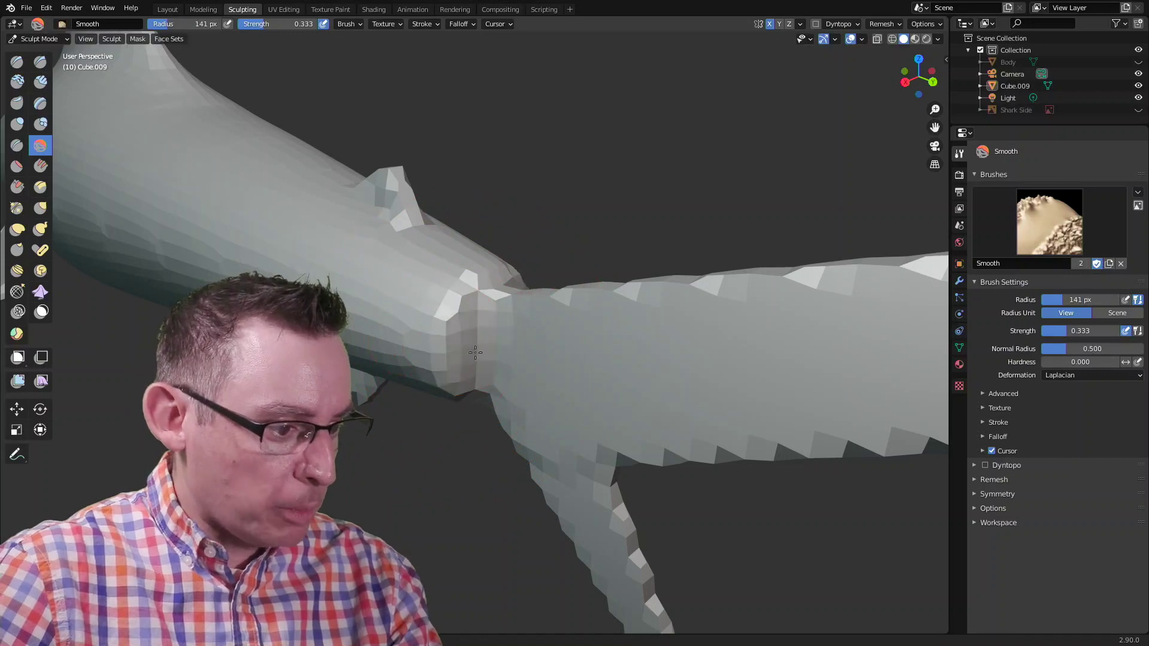
{"action": "left_click_drag", "start_coordinate": [449, 332], "coordinate": [520, 367]}
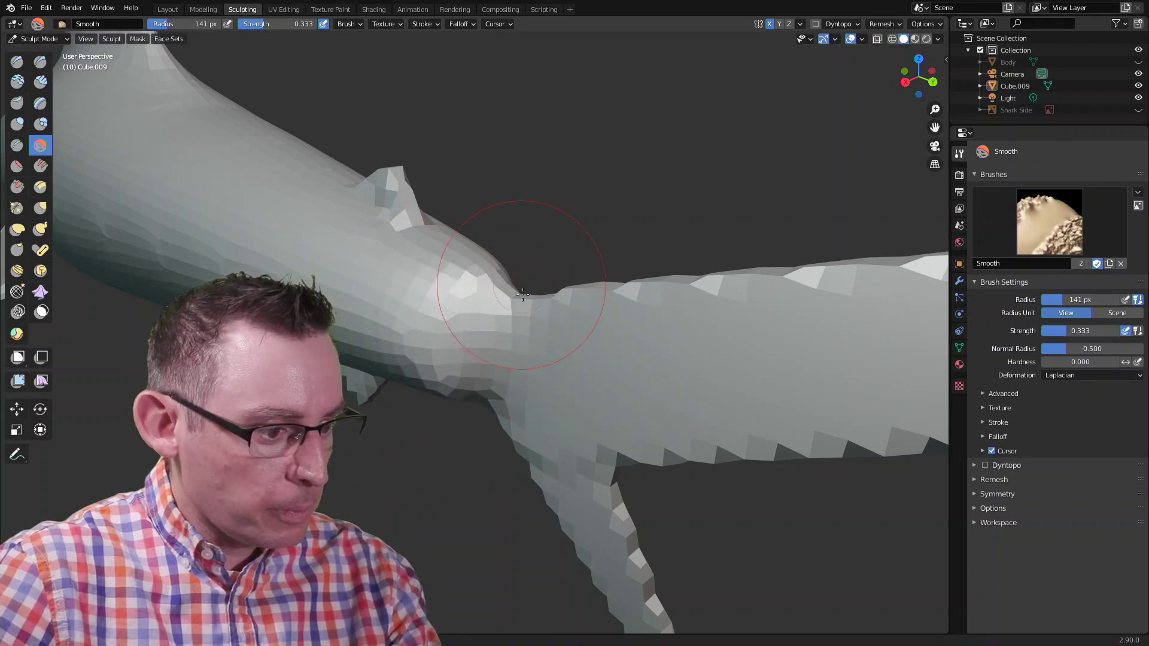
{"action": "middle_click_drag", "start_coordinate": [521, 294], "coordinate": [428, 215]}
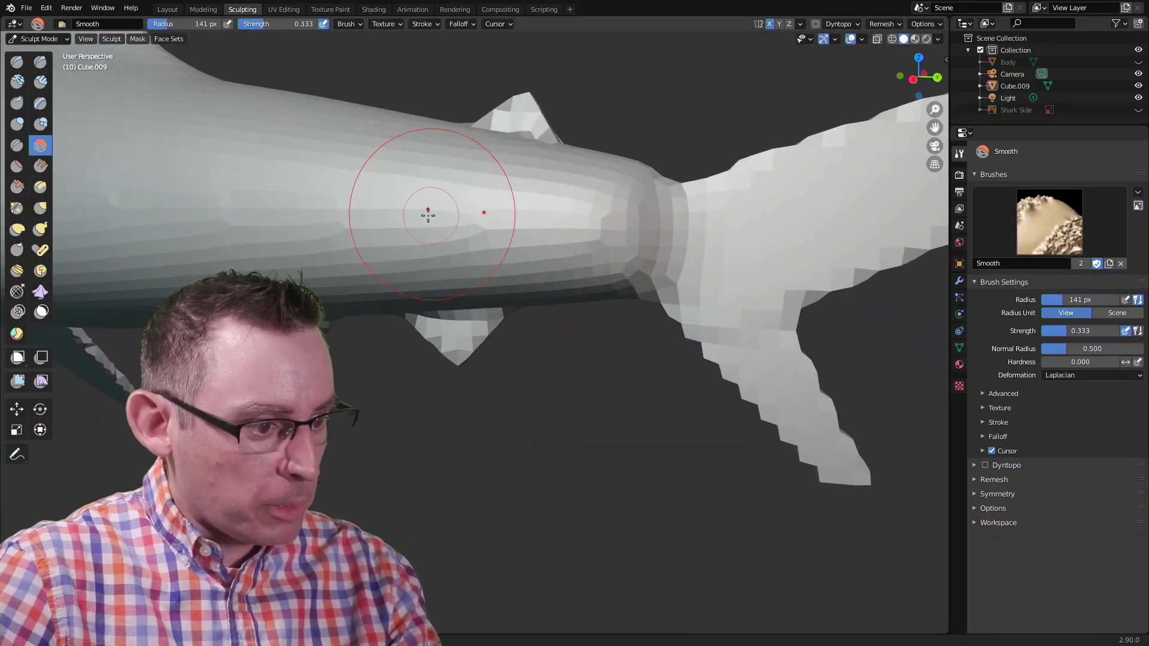
Step: Smooth along the body from tail to head, inspect it, then pick the Draw brush
{"action": "left_click_drag", "start_coordinate": [627, 139], "coordinate": [448, 212]}
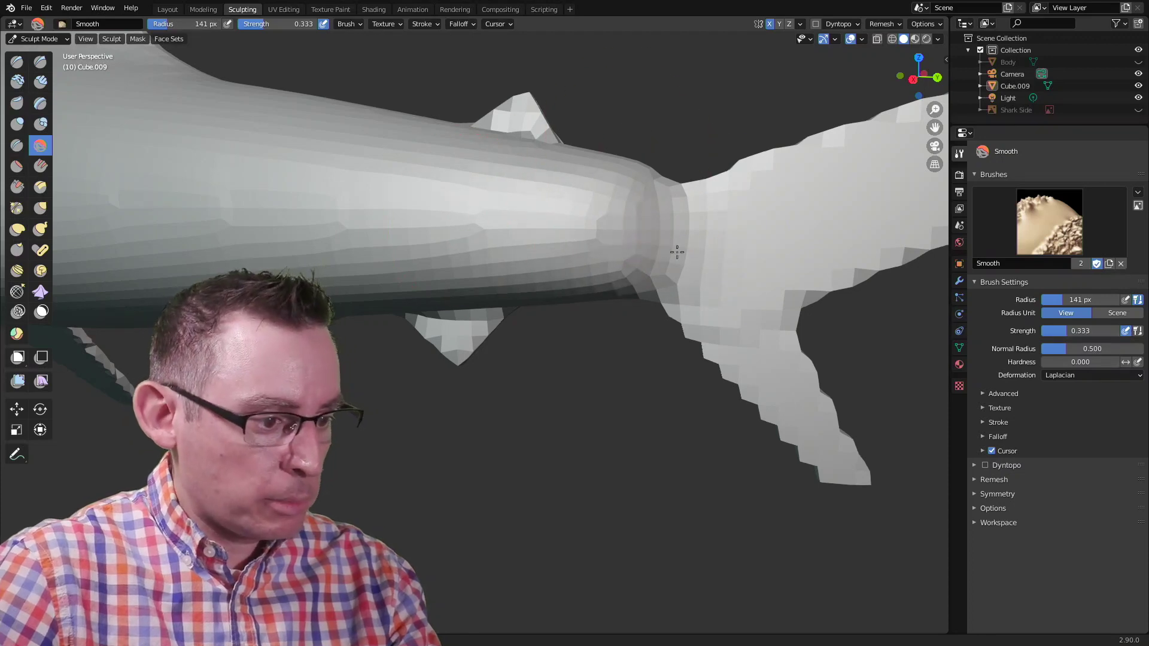
{"action": "left_click_drag", "start_coordinate": [676, 253], "coordinate": [325, 159]}
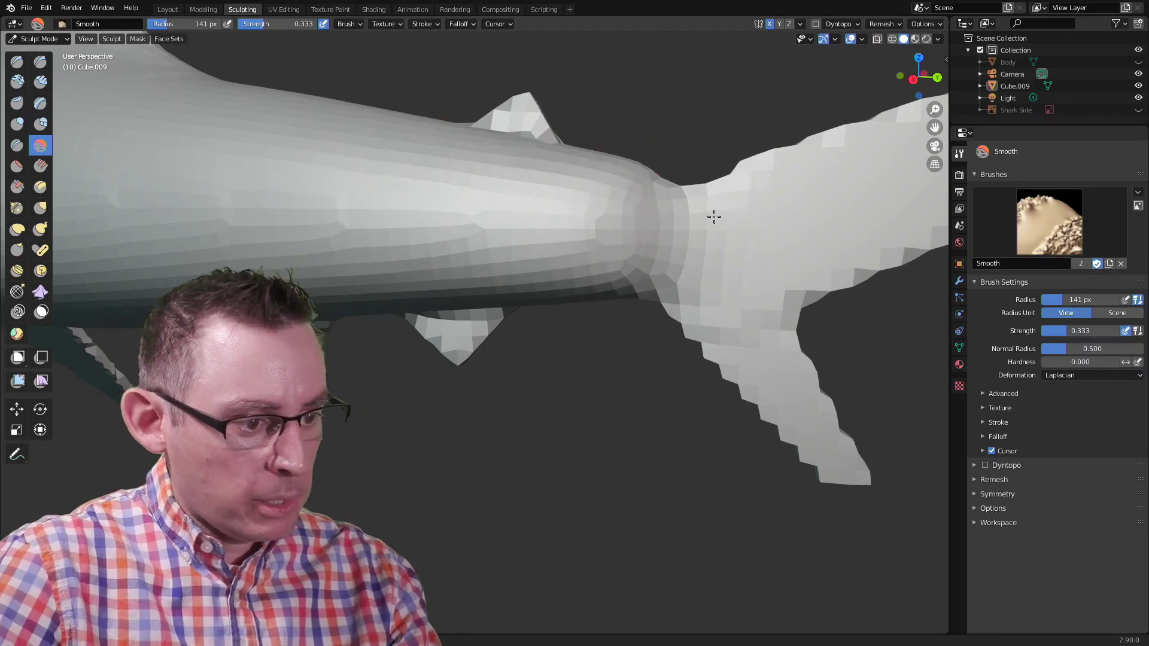
{"action": "left_click_drag", "start_coordinate": [710, 246], "coordinate": [477, 224]}
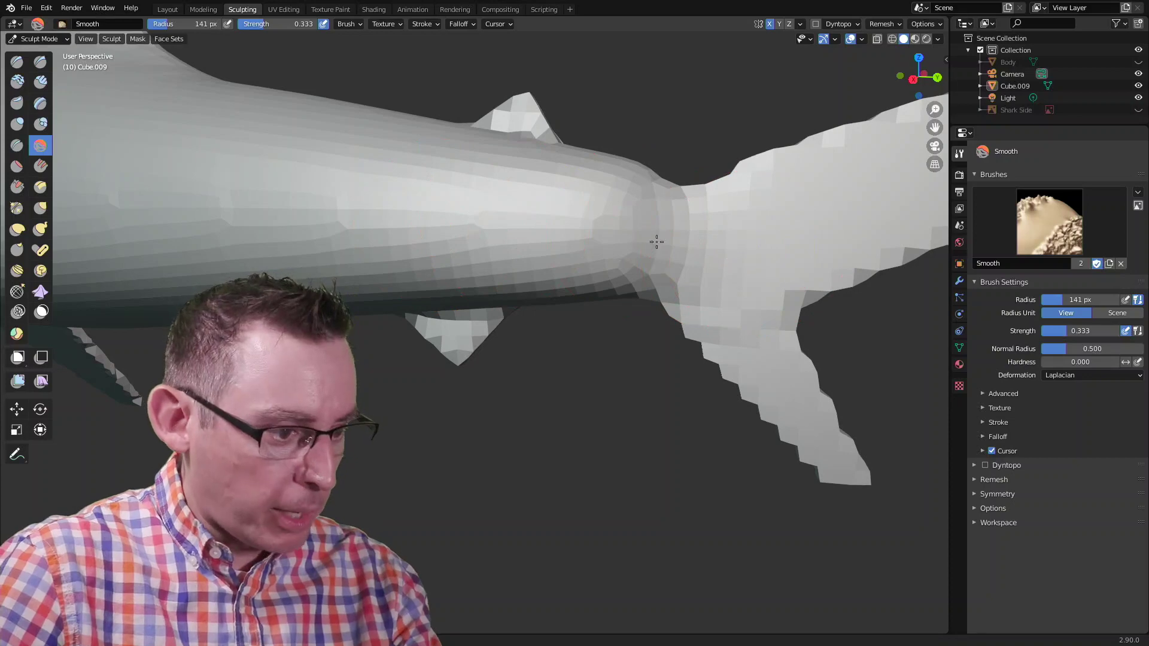
{"action": "middle_click_drag", "start_coordinate": [670, 245], "coordinate": [458, 255]}
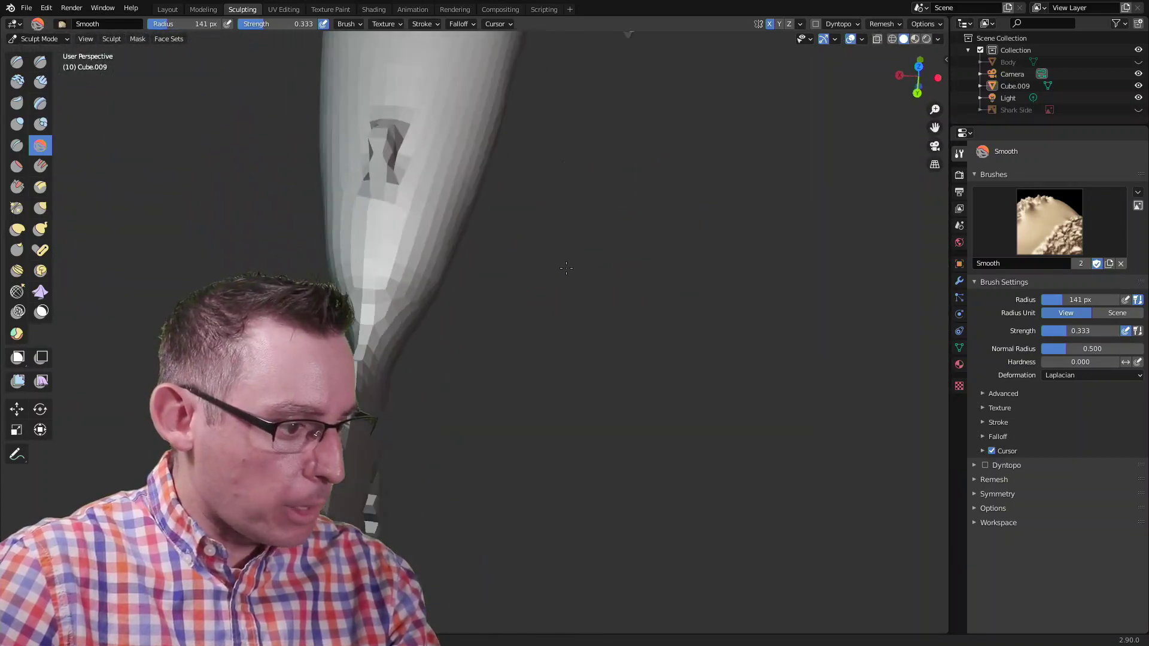
{"action": "mouse_move", "coordinate": [457, 255]}
{"action": "middle_mouse_down"}
{"action": "mouse_move", "coordinate": [464, 174]}
{"action": "mouse_move", "coordinate": [400, 180]}
{"action": "mouse_move", "coordinate": [521, 231]}
{"action": "middle_mouse_up"}
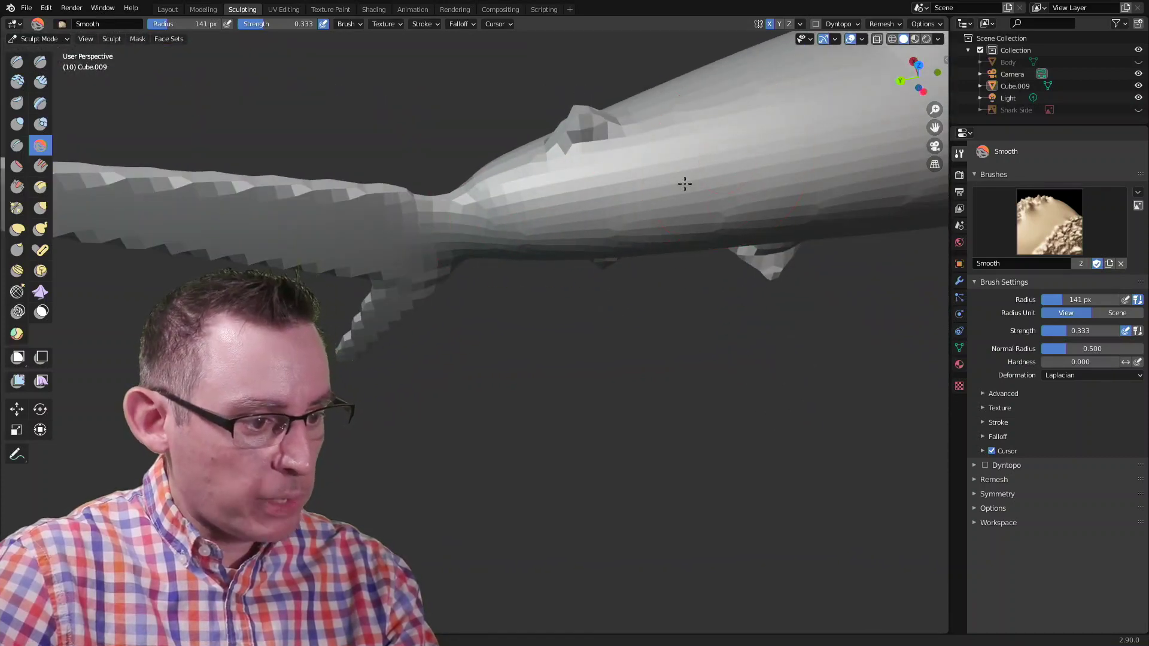
{"action": "mouse_move", "coordinate": [683, 183]}
{"action": "middle_mouse_down"}
{"action": "mouse_move", "coordinate": [600, 159]}
{"action": "mouse_move", "coordinate": [674, 147]}
{"action": "mouse_move", "coordinate": [628, 162]}
{"action": "mouse_move", "coordinate": [668, 175]}
{"action": "mouse_move", "coordinate": [672, 142]}
{"action": "middle_mouse_up"}
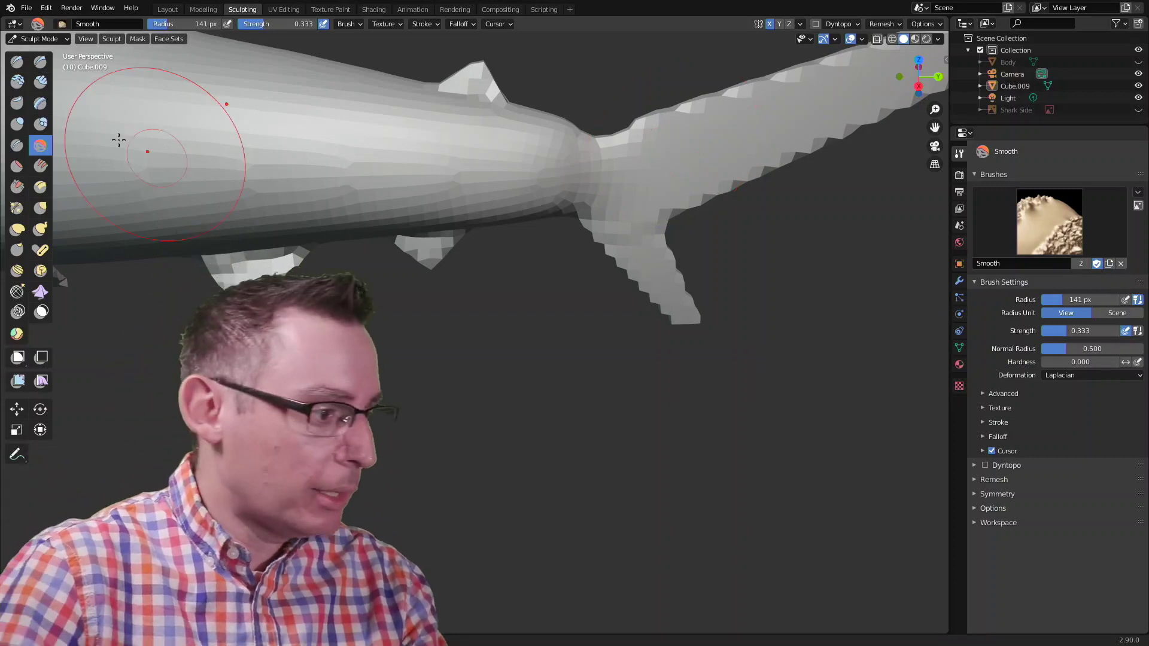
{"action": "left_click", "coordinate": [17, 62]}
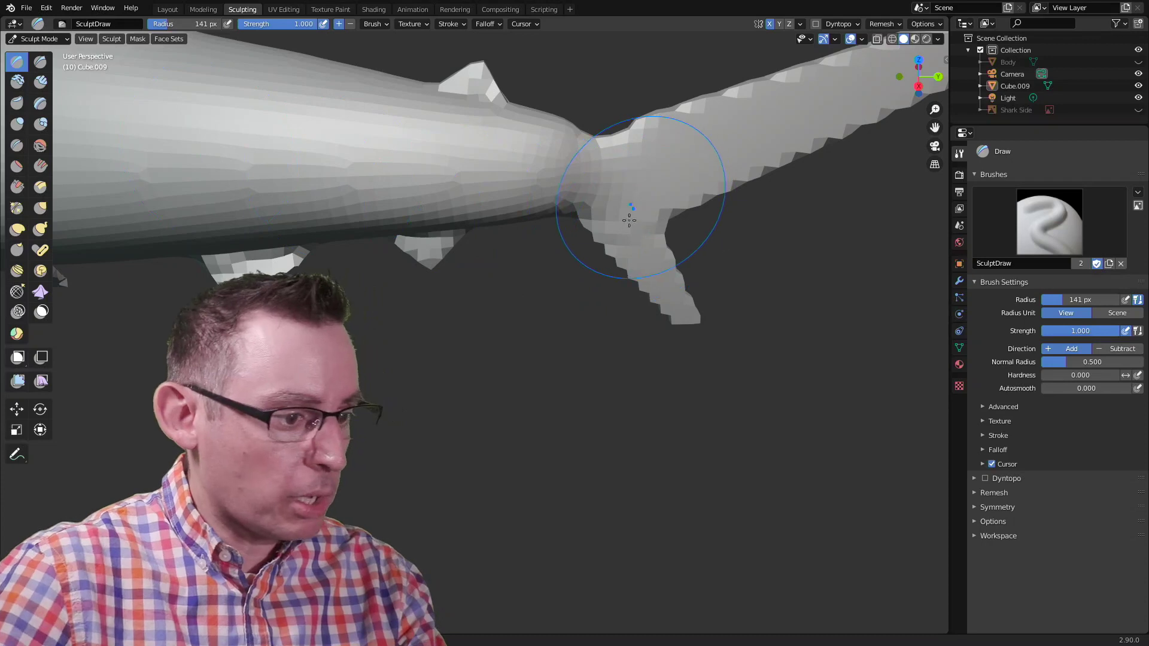
Step: Lower the Draw brush strength and build up the upper body and underside near the tail
{"action": "middle_click_drag", "start_coordinate": [628, 206], "coordinate": [629, 218]}
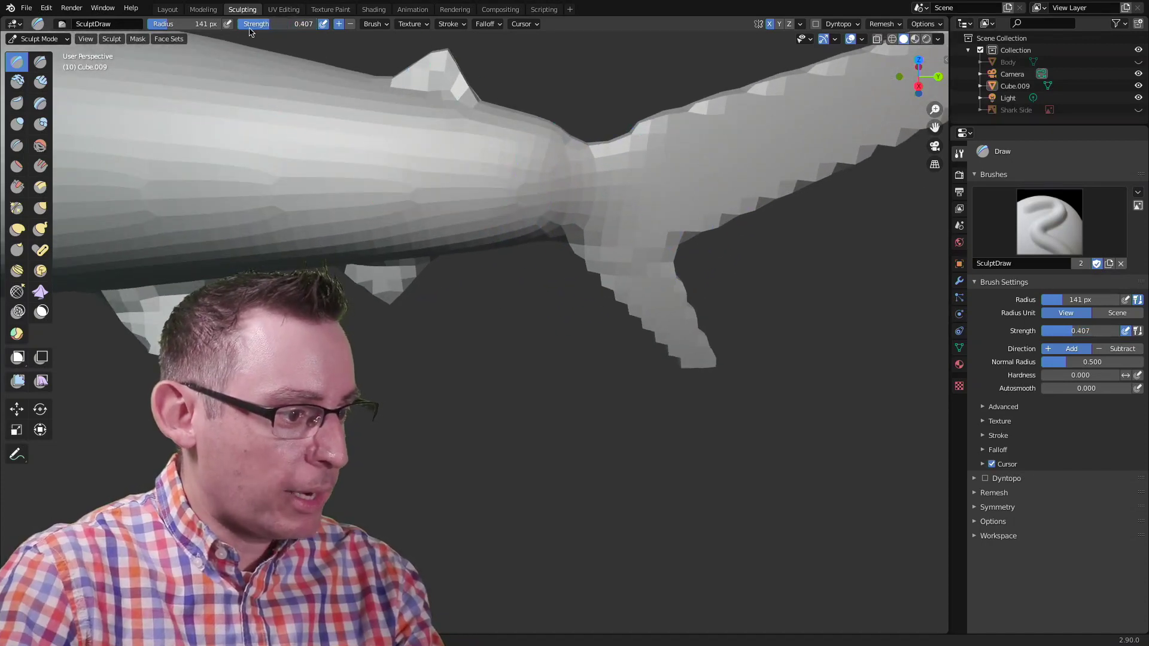
{"action": "left_click_drag", "start_coordinate": [242, 28], "coordinate": [240, 30]}
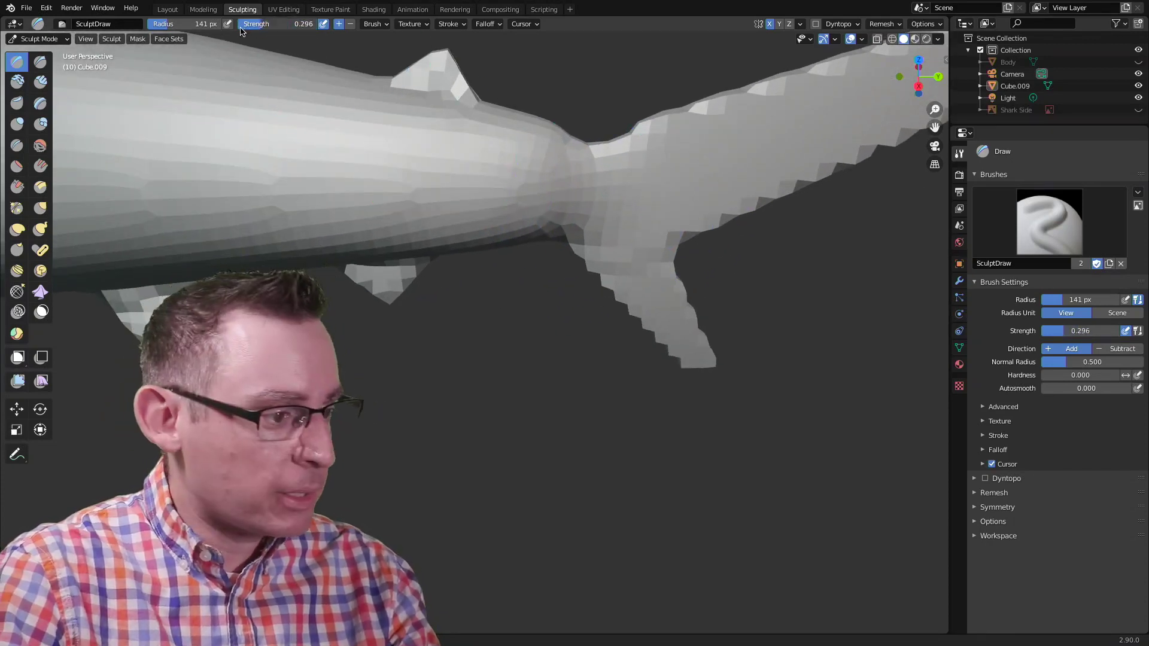
{"action": "middle_click_drag", "start_coordinate": [462, 131], "coordinate": [517, 276]}
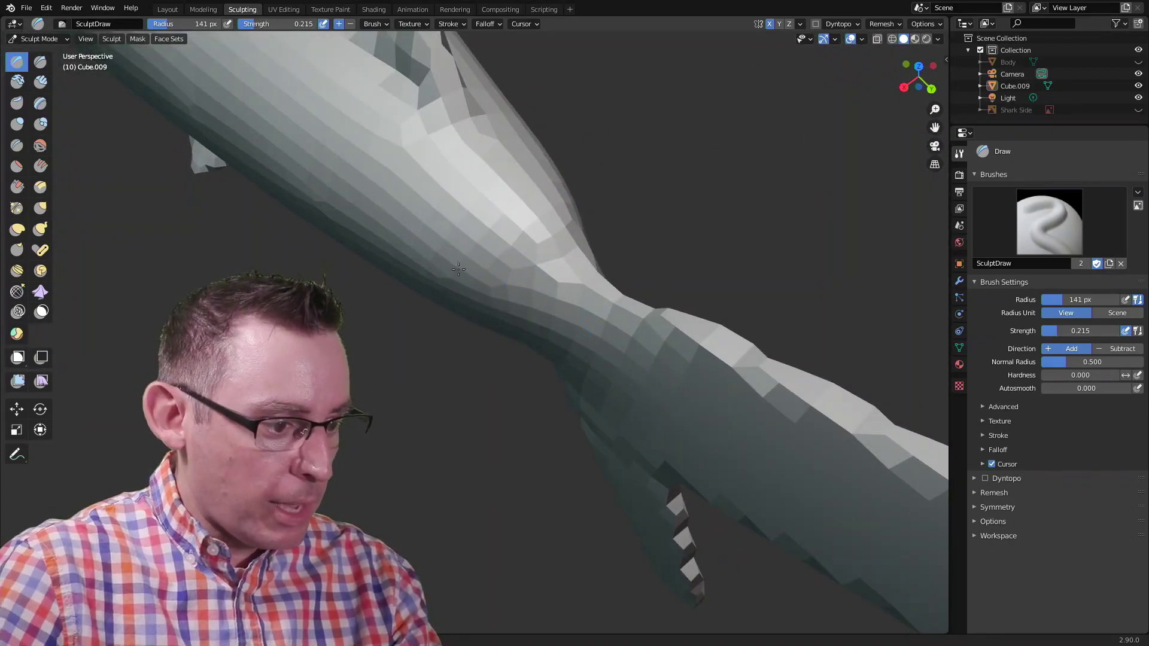
{"action": "left_click_drag", "start_coordinate": [407, 203], "coordinate": [592, 326]}
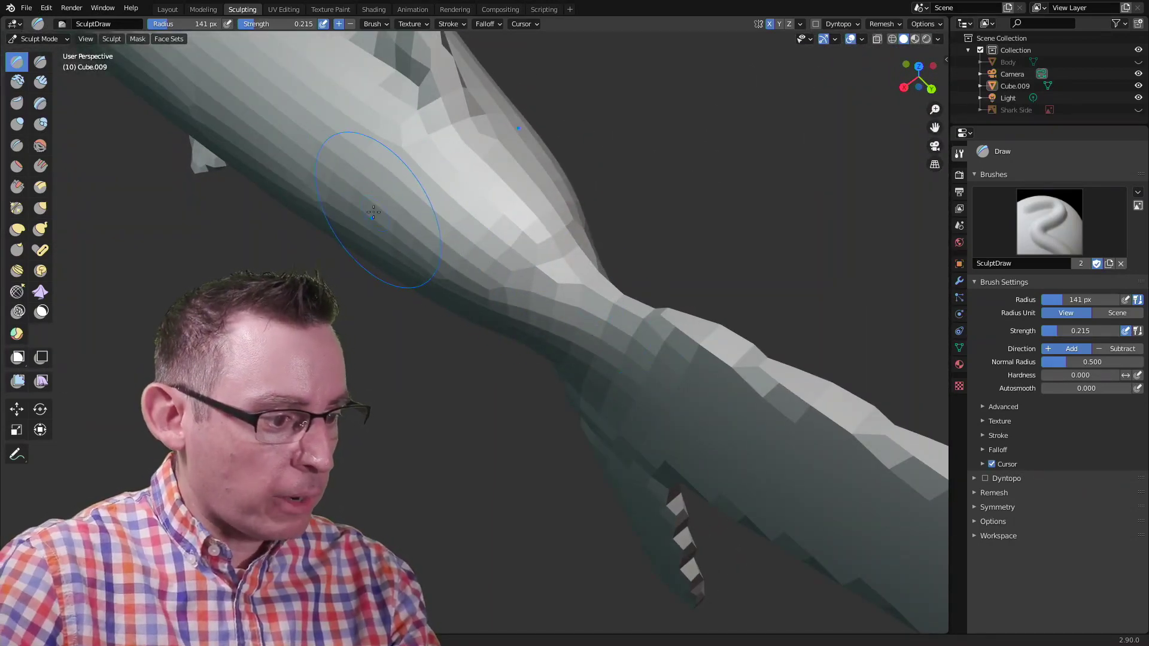
{"action": "mouse_move", "coordinate": [580, 314]}
{"action": "middle_mouse_down"}
{"action": "mouse_move", "coordinate": [590, 219]}
{"action": "mouse_move", "coordinate": [575, 172]}
{"action": "middle_mouse_up"}
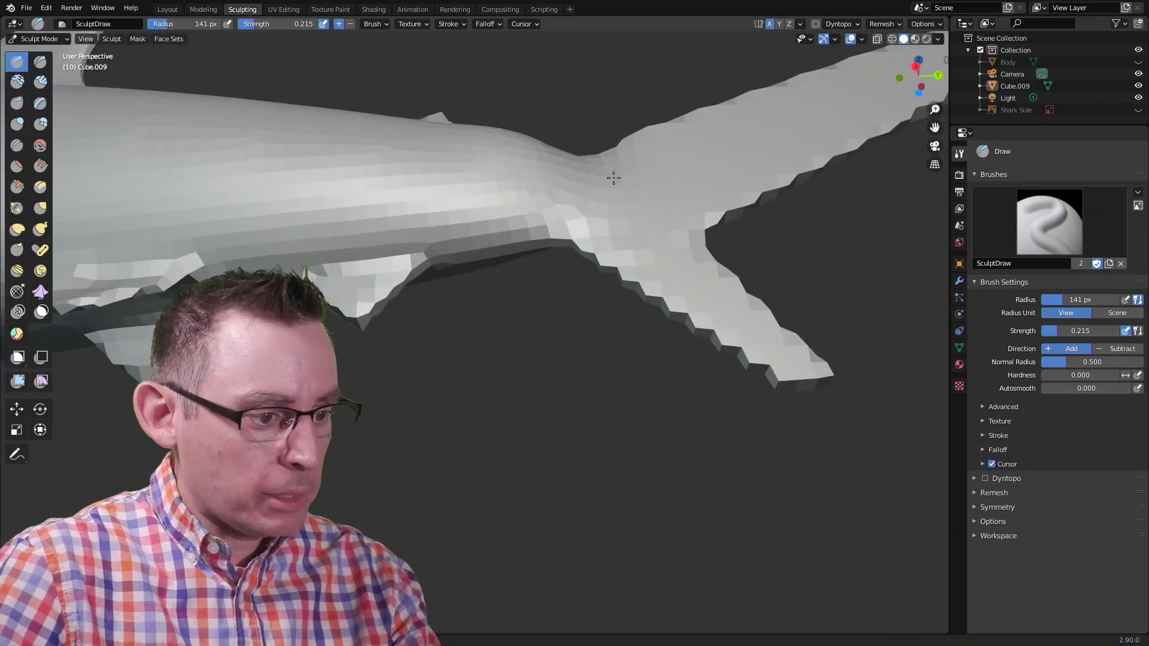
{"action": "middle_click_drag", "start_coordinate": [640, 162], "coordinate": [503, 99]}
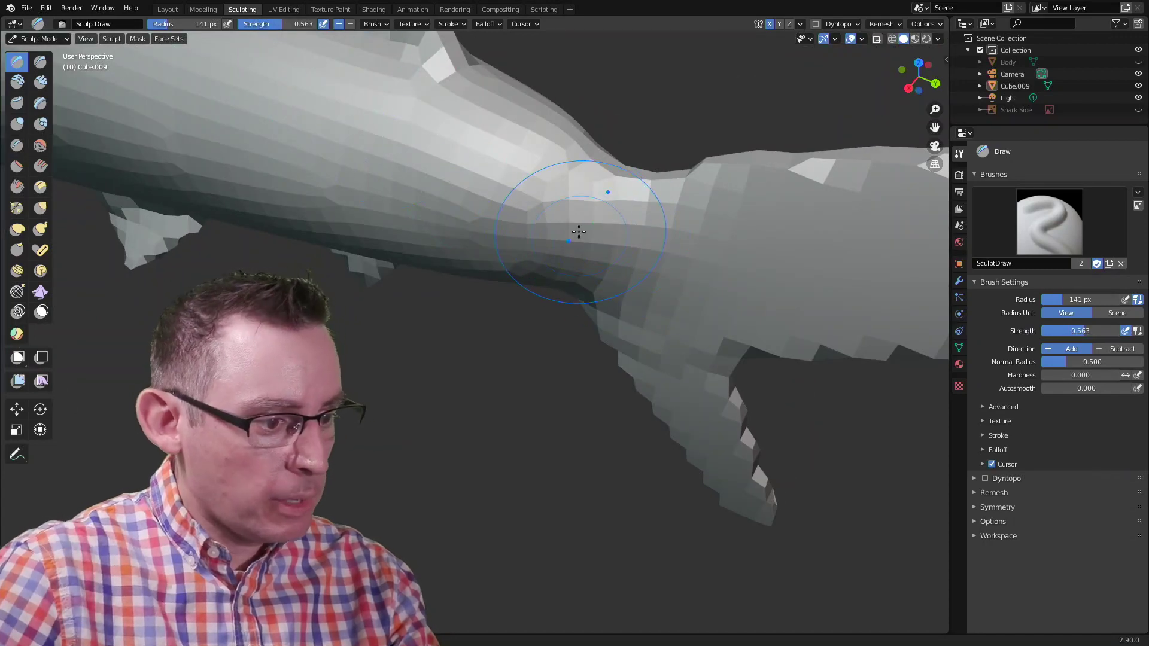
{"action": "left_click_drag", "start_coordinate": [603, 193], "coordinate": [677, 377]}
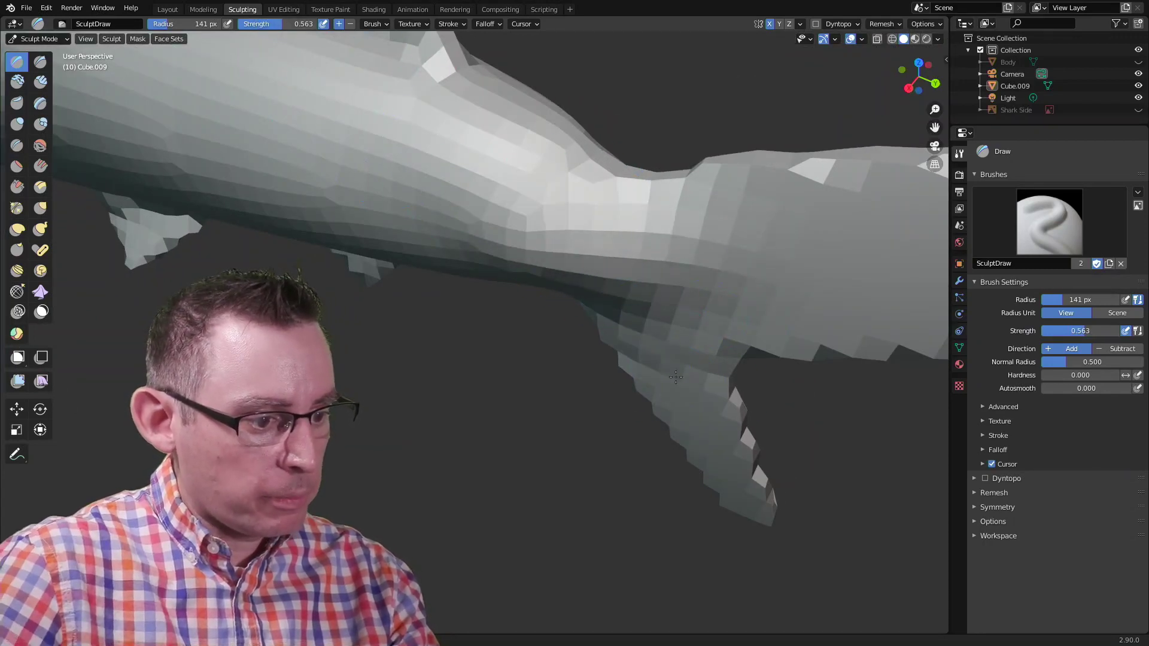
Step: Sculpt along the body's top edge and bulge the surface near the fin joint, checking from several angles
{"action": "middle_click_drag", "start_coordinate": [667, 375], "coordinate": [590, 116]}
{"action": "mouse_move", "coordinate": [590, 115]}
{"action": "left_mouse_down"}
{"action": "mouse_move", "coordinate": [667, 135]}
{"action": "mouse_move", "coordinate": [686, 112]}
{"action": "mouse_move", "coordinate": [565, 219]}
{"action": "left_mouse_up"}
{"action": "mouse_move", "coordinate": [565, 218]}
{"action": "middle_mouse_down"}
{"action": "mouse_move", "coordinate": [444, 317]}
{"action": "mouse_move", "coordinate": [552, 359]}
{"action": "mouse_move", "coordinate": [555, 298]}
{"action": "middle_mouse_up"}
{"action": "mouse_move", "coordinate": [561, 223]}
{"action": "middle_mouse_down"}
{"action": "mouse_move", "coordinate": [531, 172]}
{"action": "mouse_move", "coordinate": [504, 187]}
{"action": "mouse_move", "coordinate": [534, 63]}
{"action": "middle_mouse_up"}
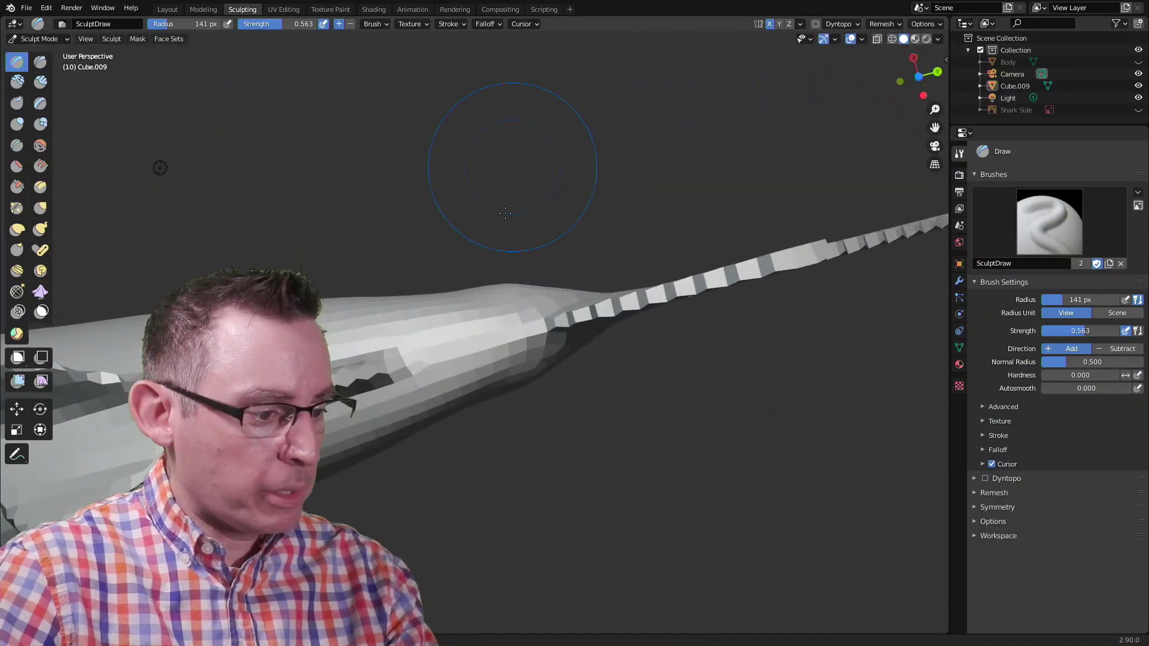
{"action": "mouse_move", "coordinate": [523, 265]}
{"action": "middle_mouse_down"}
{"action": "mouse_move", "coordinate": [530, 287]}
{"action": "mouse_move", "coordinate": [482, 312]}
{"action": "middle_mouse_up"}
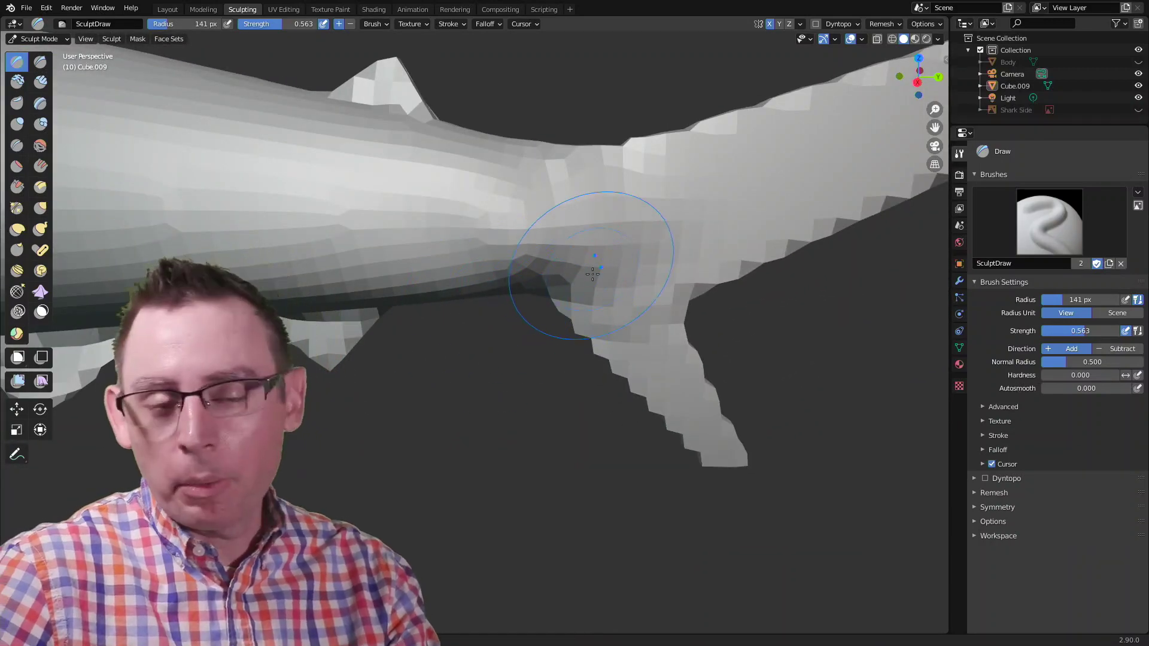
{"action": "middle_click_drag", "start_coordinate": [592, 272], "coordinate": [562, 328]}
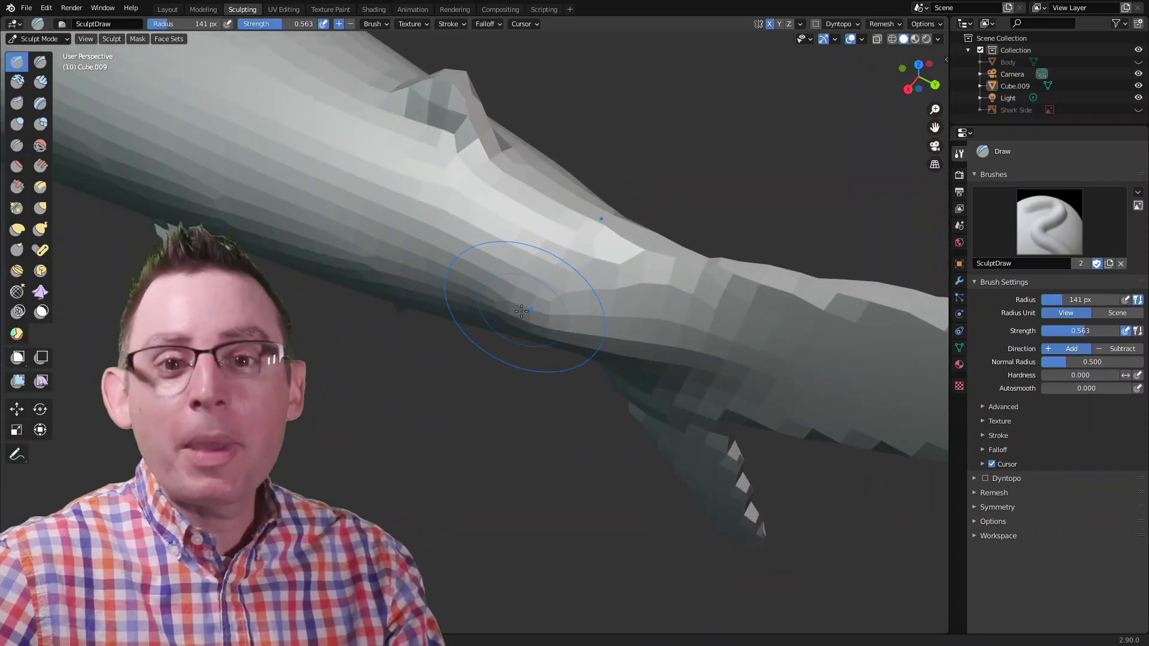
{"action": "left_click_drag", "start_coordinate": [521, 309], "coordinate": [539, 260]}
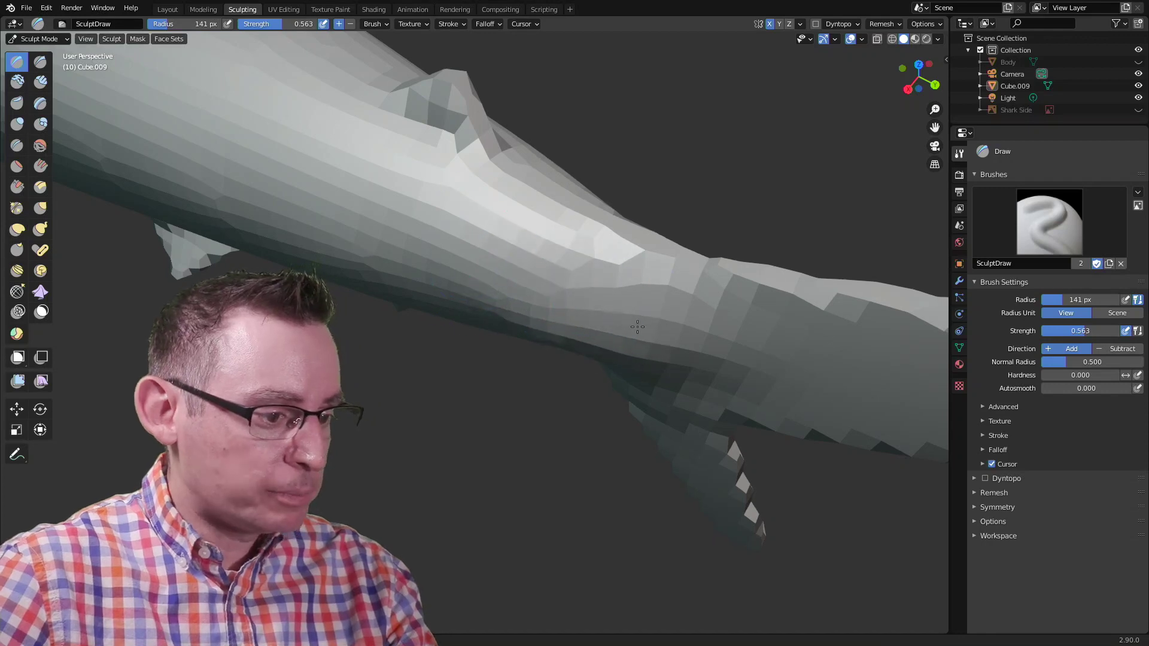
{"action": "mouse_move", "coordinate": [505, 277]}
{"action": "middle_mouse_down"}
{"action": "mouse_move", "coordinate": [620, 314]}
{"action": "mouse_move", "coordinate": [576, 297]}
{"action": "middle_mouse_up"}
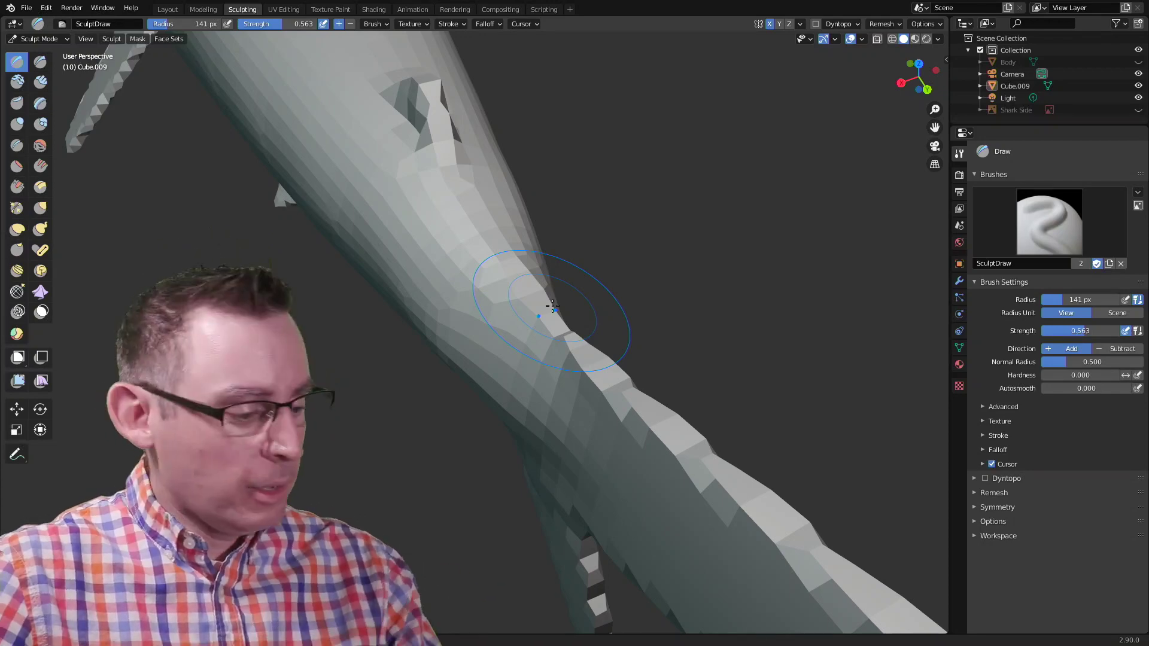
{"action": "middle_click_drag", "start_coordinate": [577, 256], "coordinate": [574, 253]}
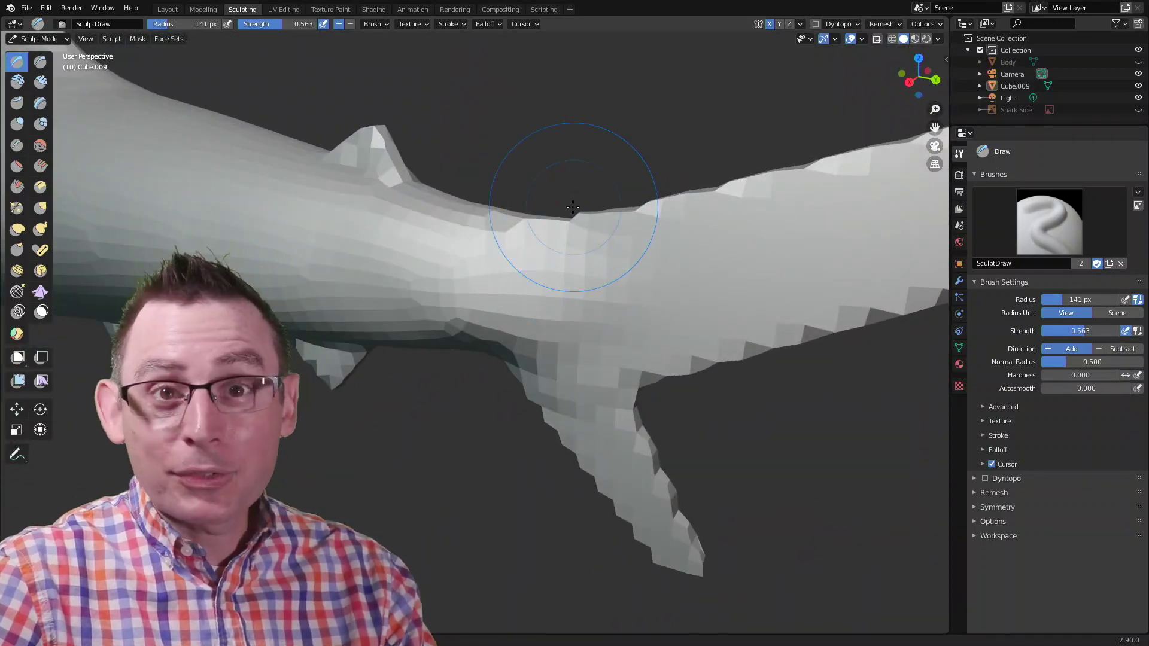
Step: Zoom to the rear fin junction and build up the body surface beside it with a Draw stroke
{"action": "middle_click_drag", "start_coordinate": [579, 271], "coordinate": [606, 244]}
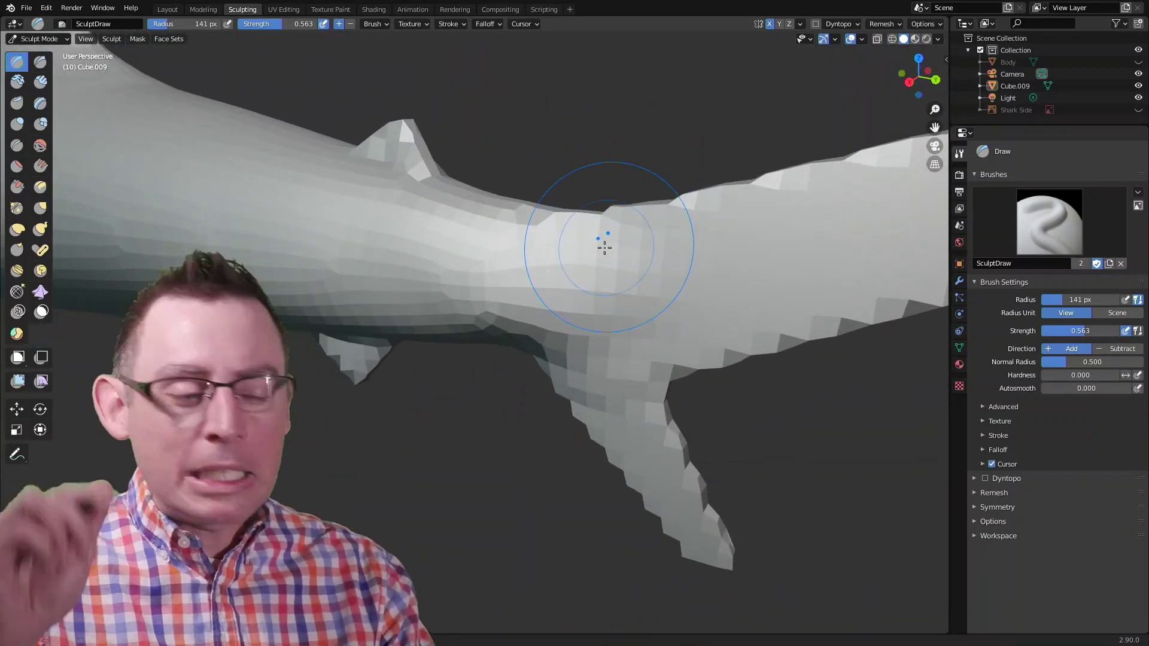
{"action": "mouse_move", "coordinate": [692, 199]}
{"action": "middle_mouse_down"}
{"action": "mouse_move", "coordinate": [567, 272]}
{"action": "mouse_move", "coordinate": [616, 276]}
{"action": "middle_mouse_up"}
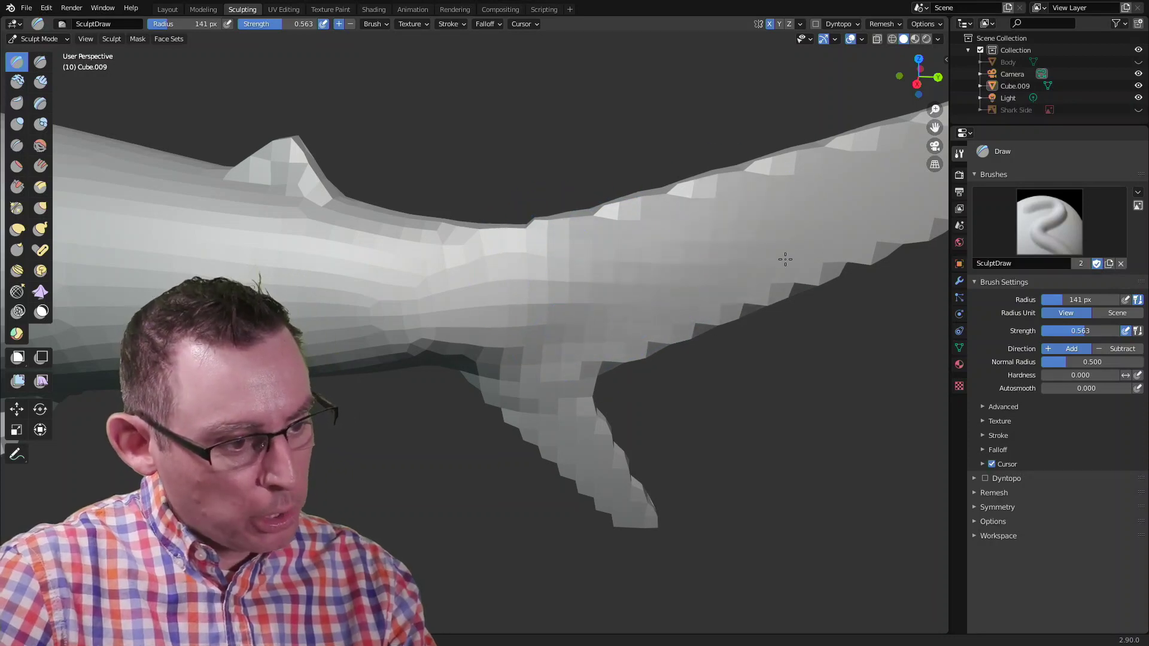
{"action": "mouse_move", "coordinate": [775, 236]}
{"action": "middle_mouse_down"}
{"action": "mouse_move", "coordinate": [592, 275]}
{"action": "mouse_move", "coordinate": [453, 284]}
{"action": "middle_mouse_up"}
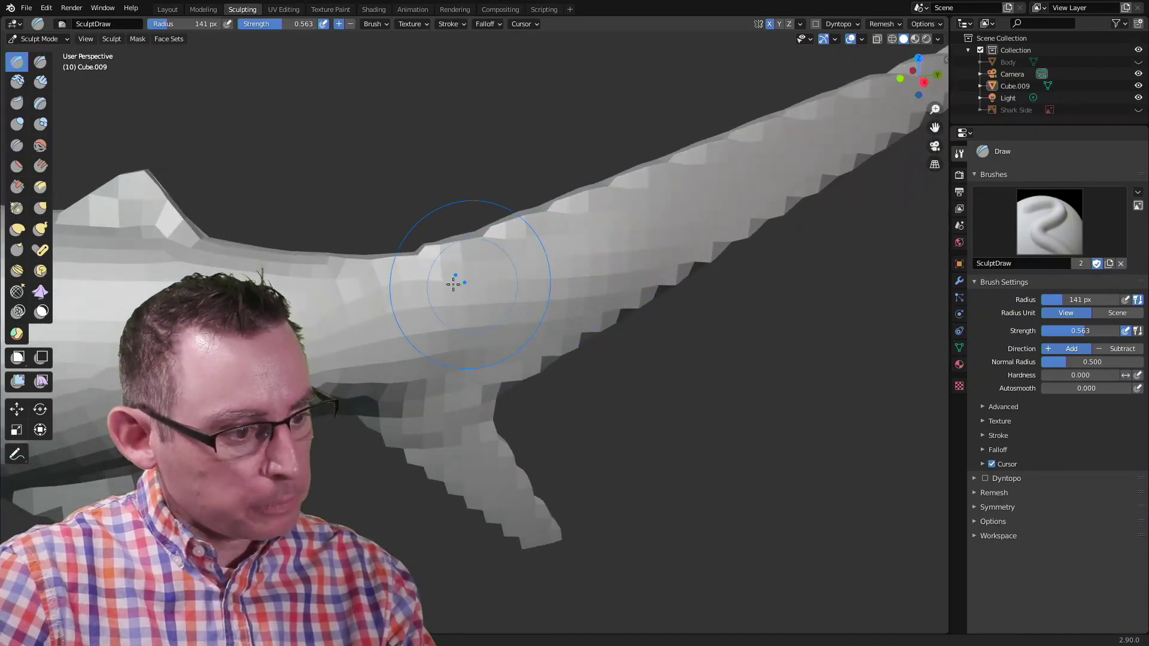
{"action": "middle_click_drag", "start_coordinate": [538, 282], "coordinate": [441, 359]}
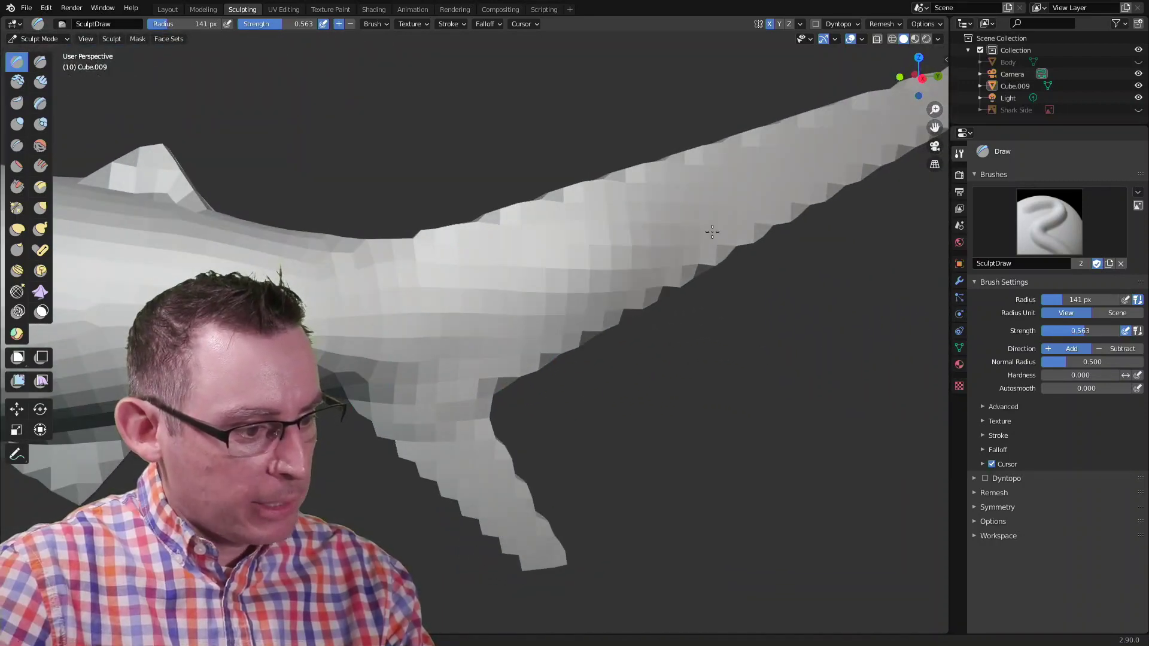
{"action": "left_click_drag", "start_coordinate": [413, 302], "coordinate": [790, 167]}
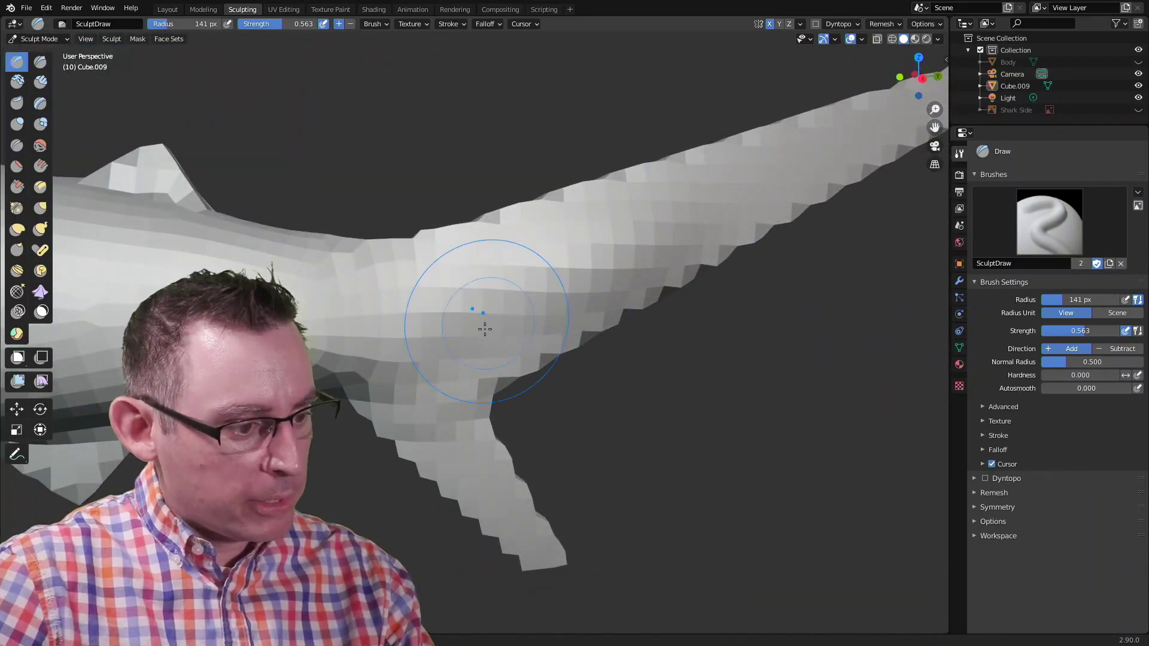
{"action": "middle_click_drag", "start_coordinate": [483, 329], "coordinate": [416, 312]}
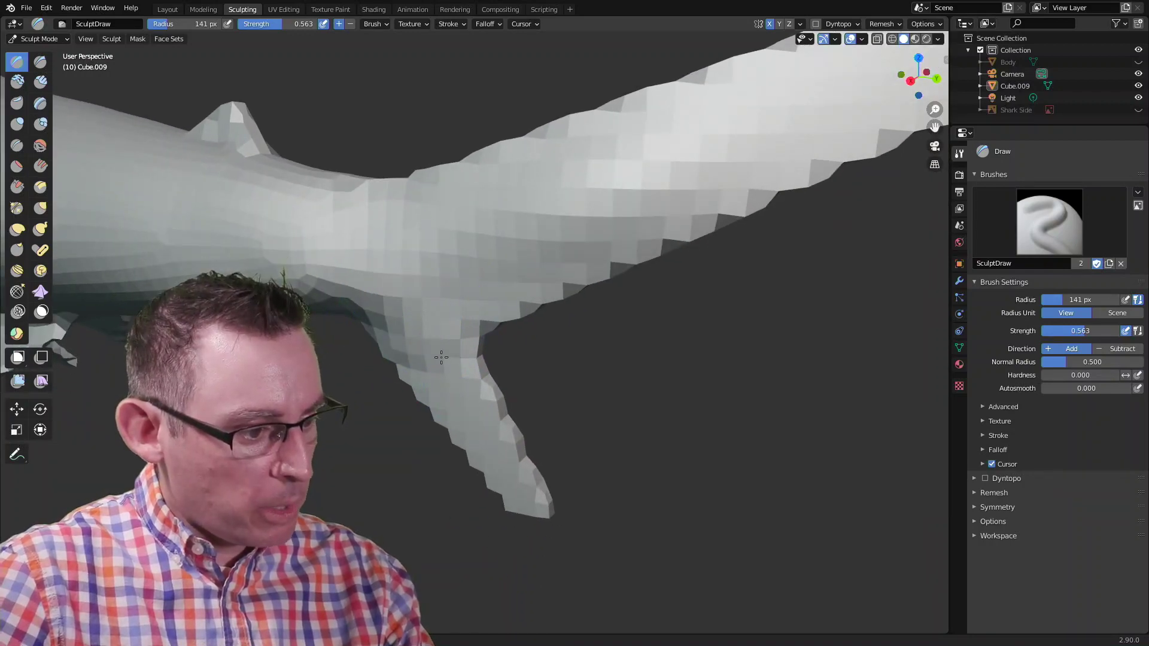
{"action": "mouse_move", "coordinate": [441, 357]}
{"action": "middle_mouse_down"}
{"action": "mouse_move", "coordinate": [437, 297]}
{"action": "mouse_move", "coordinate": [487, 282]}
{"action": "mouse_move", "coordinate": [603, 287]}
{"action": "mouse_move", "coordinate": [359, 359]}
{"action": "middle_mouse_up"}
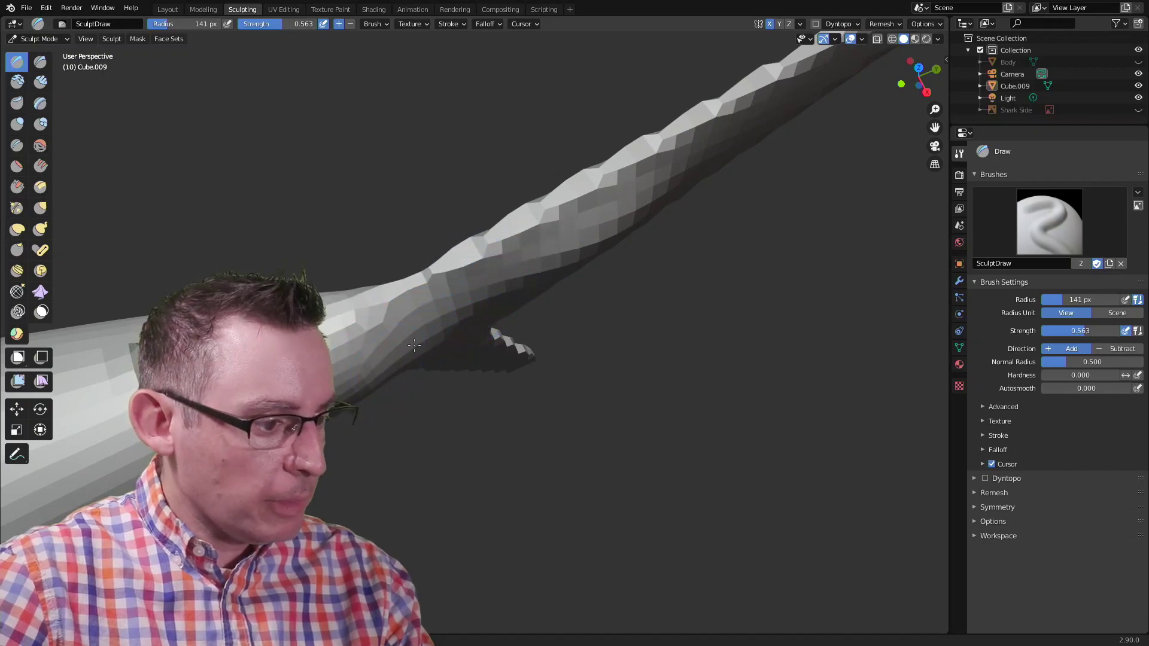
{"action": "mouse_move", "coordinate": [521, 284]}
{"action": "middle_mouse_down"}
{"action": "mouse_move", "coordinate": [441, 264]}
{"action": "mouse_move", "coordinate": [467, 252]}
{"action": "mouse_move", "coordinate": [448, 231]}
{"action": "mouse_move", "coordinate": [558, 252]}
{"action": "middle_mouse_up"}
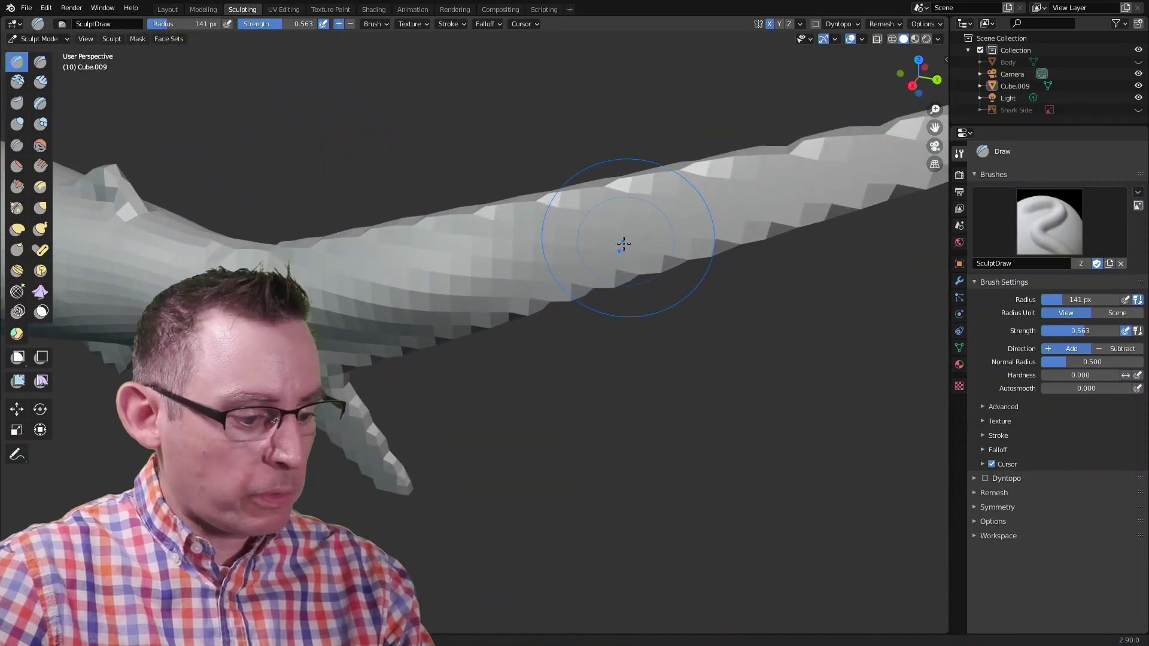
Step: Halve the Draw brush radius to 71 px
{"action": "key", "text": "f"}
{"action": "left_click", "coordinate": [576, 258]}
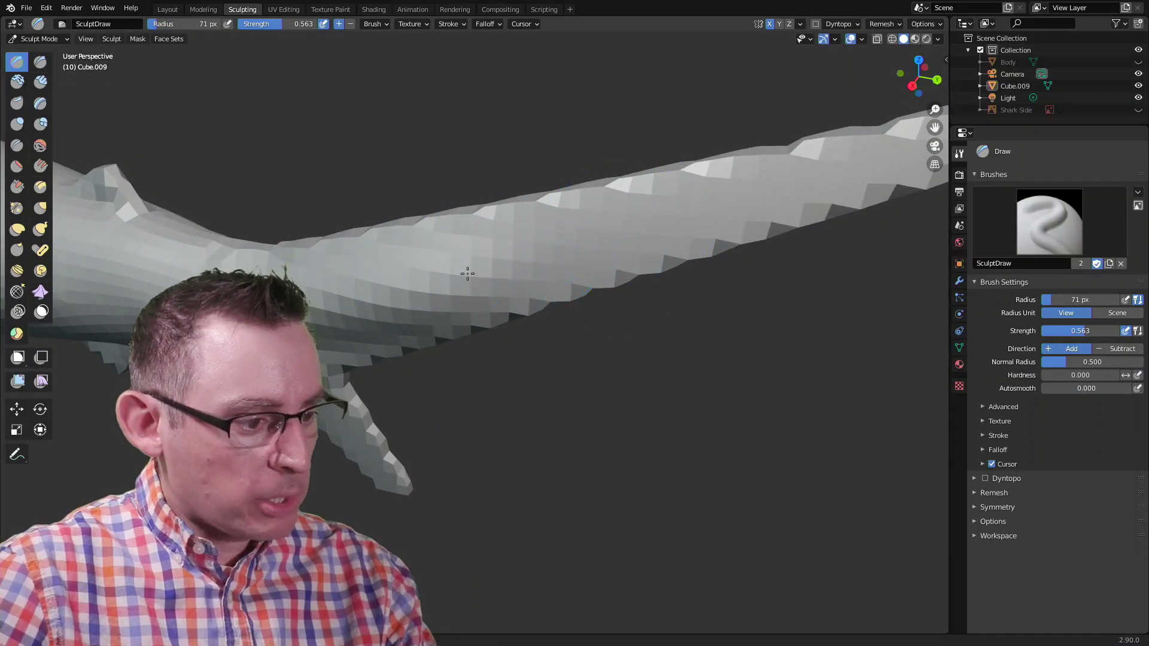
Step: Add a small raised stroke along the body at 71 px, inspect it, then select the Inflate brush
{"action": "left_click_drag", "start_coordinate": [467, 273], "coordinate": [706, 208]}
{"action": "middle_click_drag", "start_coordinate": [585, 238], "coordinate": [518, 261]}
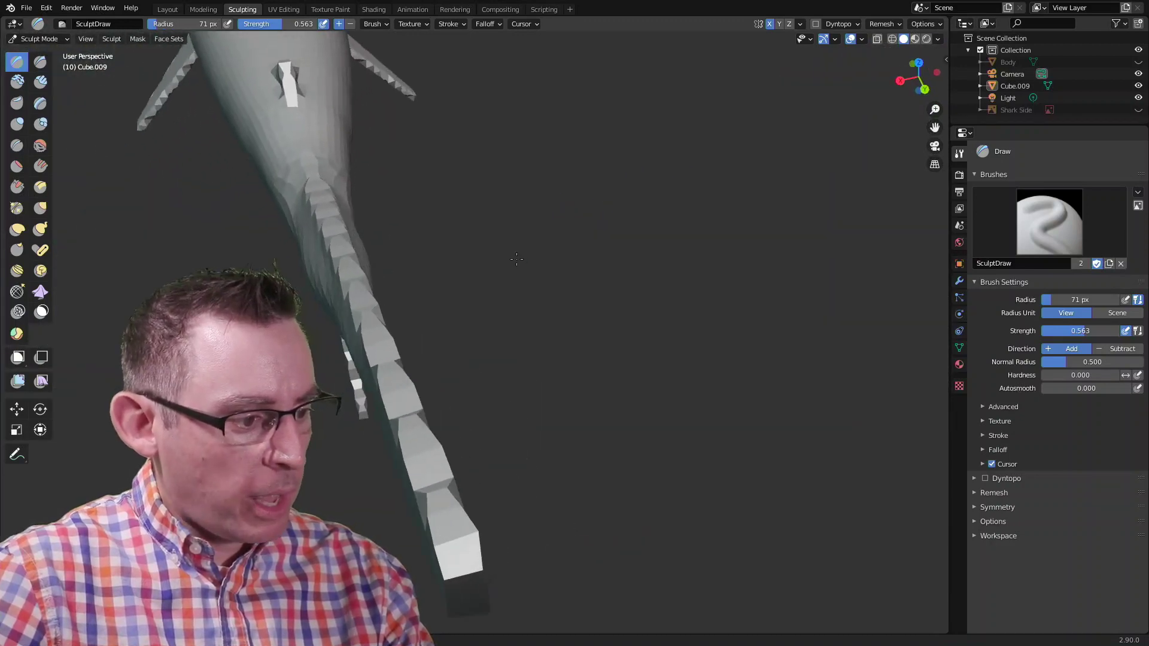
{"action": "mouse_move", "coordinate": [559, 159]}
{"action": "middle_mouse_down"}
{"action": "mouse_move", "coordinate": [534, 269]}
{"action": "mouse_move", "coordinate": [526, 257]}
{"action": "mouse_move", "coordinate": [494, 289]}
{"action": "middle_mouse_up"}
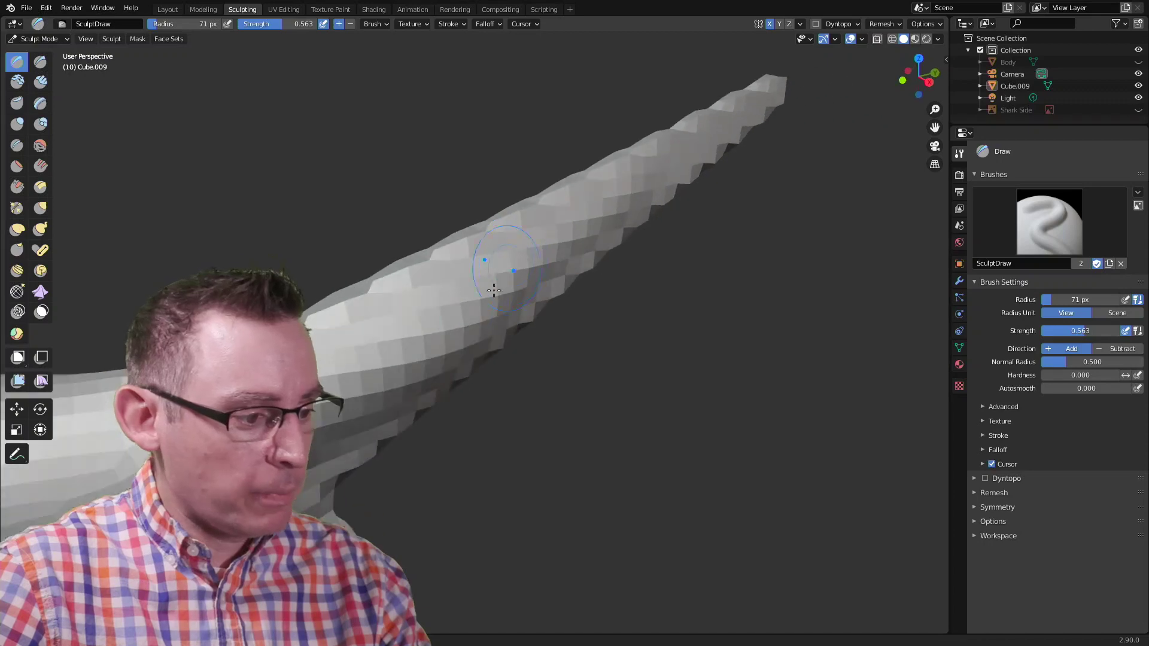
{"action": "mouse_move", "coordinate": [366, 364]}
{"action": "middle_mouse_down"}
{"action": "mouse_move", "coordinate": [423, 270]}
{"action": "mouse_move", "coordinate": [408, 245]}
{"action": "middle_mouse_up"}
{"action": "mouse_move", "coordinate": [542, 181]}
{"action": "middle_mouse_down"}
{"action": "mouse_move", "coordinate": [592, 221]}
{"action": "mouse_move", "coordinate": [430, 203]}
{"action": "mouse_move", "coordinate": [133, 131]}
{"action": "middle_mouse_up"}
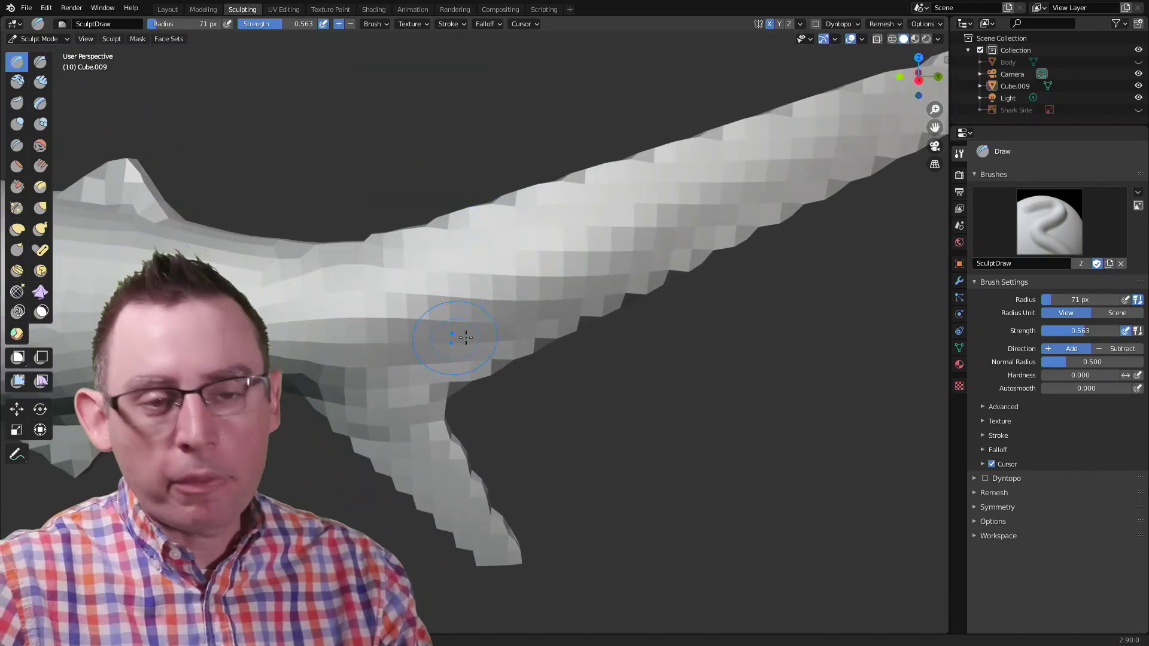
{"action": "mouse_move", "coordinate": [462, 333]}
{"action": "middle_mouse_down"}
{"action": "mouse_move", "coordinate": [551, 321]}
{"action": "mouse_move", "coordinate": [582, 280]}
{"action": "middle_mouse_up"}
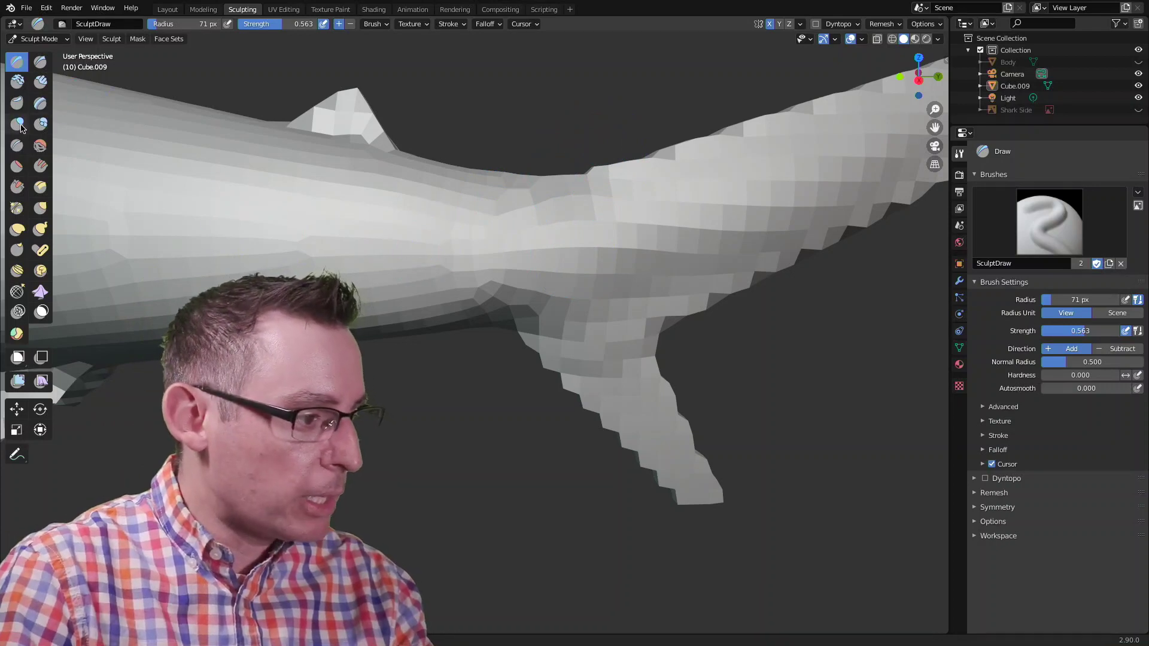
{"action": "left_click", "coordinate": [17, 125]}
Step: Inflate the body near the dorsal fin with a 156 px Inflate/Deflate brush
{"action": "middle_click_drag", "start_coordinate": [500, 246], "coordinate": [500, 229], "text": "shift"}
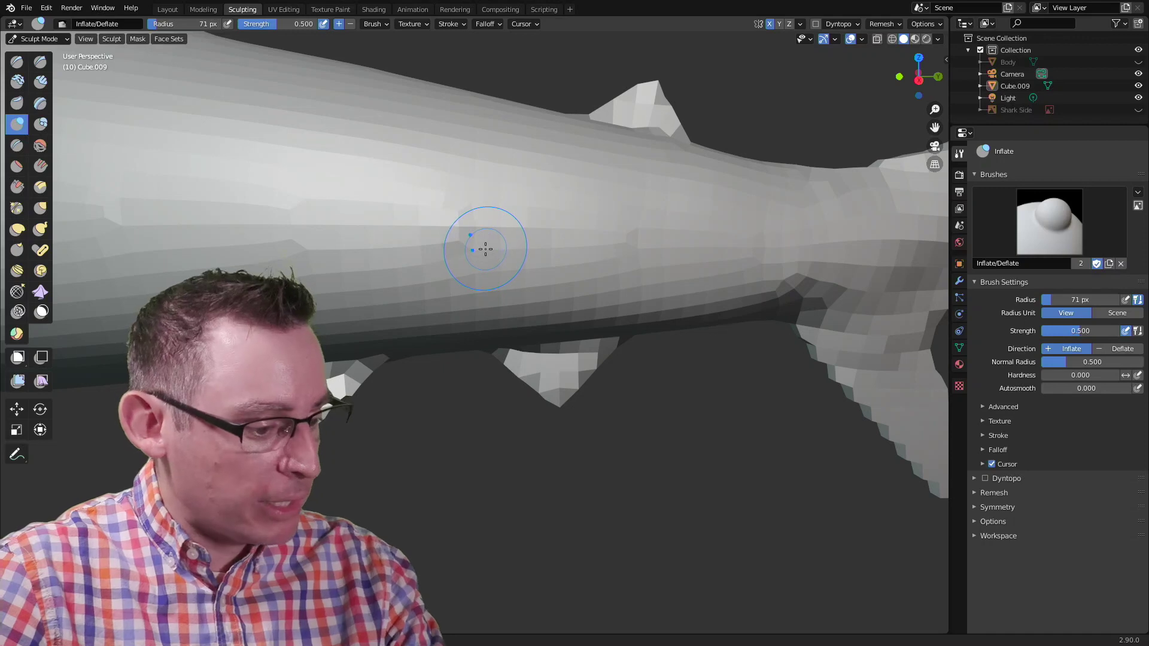
{"action": "key", "text": "f"}
{"action": "left_click", "coordinate": [523, 238]}
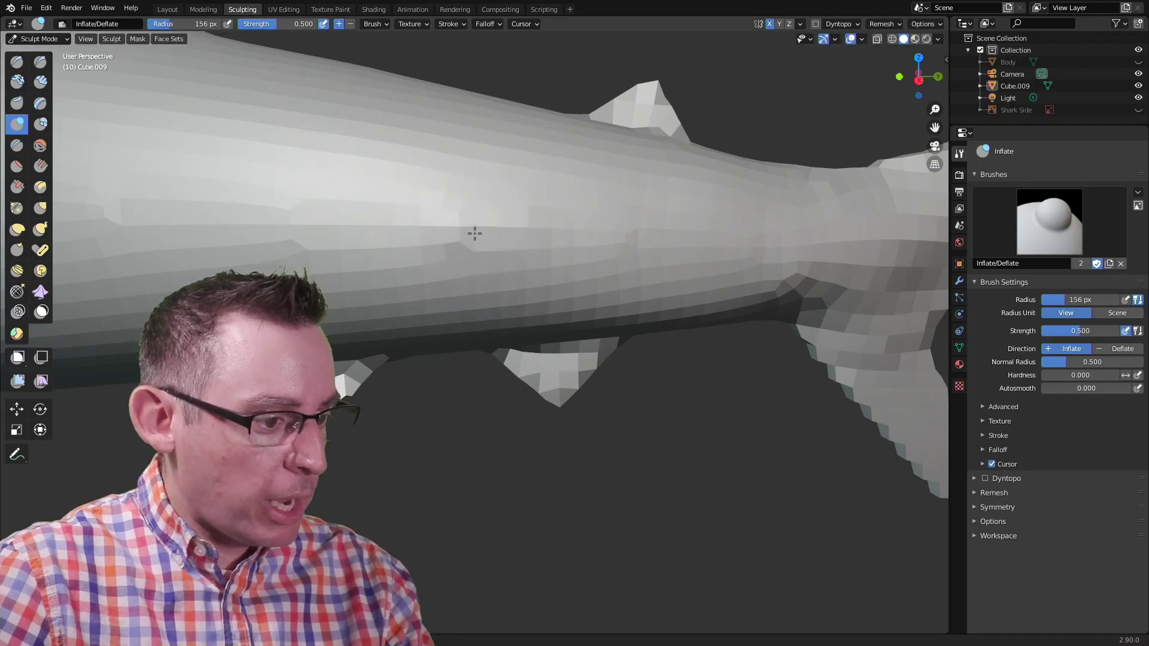
{"action": "mouse_move", "coordinate": [509, 259]}
{"action": "left_mouse_down"}
{"action": "mouse_move", "coordinate": [474, 234]}
{"action": "mouse_move", "coordinate": [531, 238]}
{"action": "mouse_move", "coordinate": [531, 226]}
{"action": "left_mouse_up"}
{"action": "mouse_move", "coordinate": [530, 226]}
{"action": "middle_mouse_down"}
{"action": "mouse_move", "coordinate": [444, 248]}
{"action": "mouse_move", "coordinate": [530, 292]}
{"action": "middle_mouse_up"}
{"action": "scroll", "coordinate": [444, 249], "scroll_direction": "down", "scroll_amount": 5}
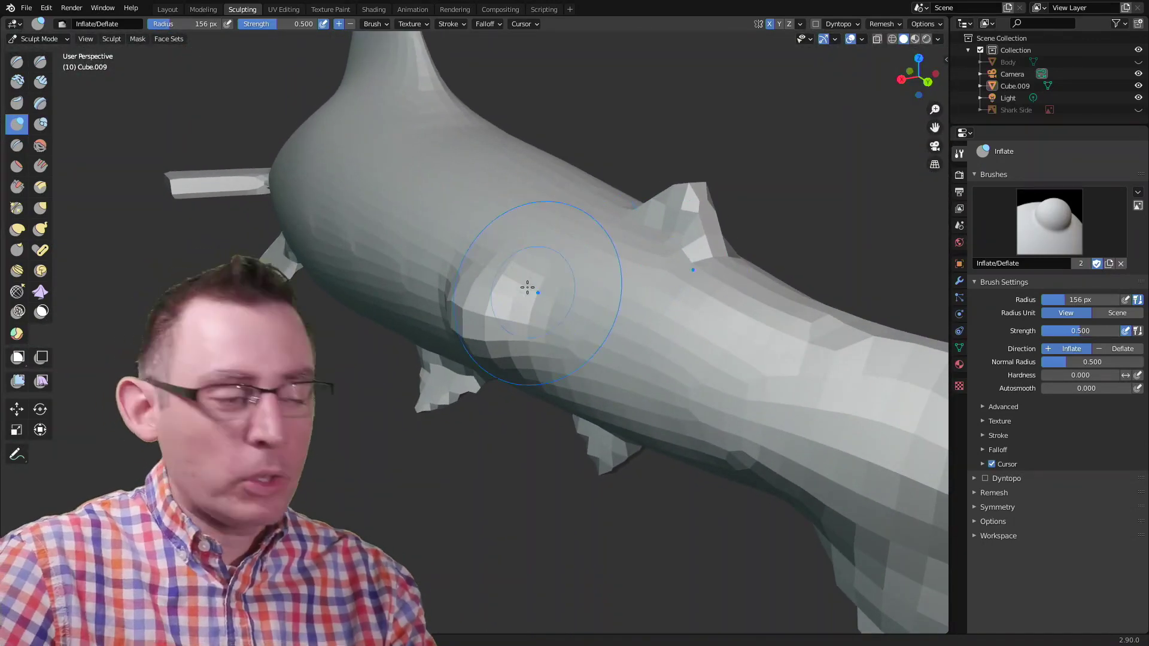
Step: Orbit around the shark to review the bulge and bring the underside fins into view
{"action": "middle_click_drag", "start_coordinate": [441, 253], "coordinate": [488, 264]}
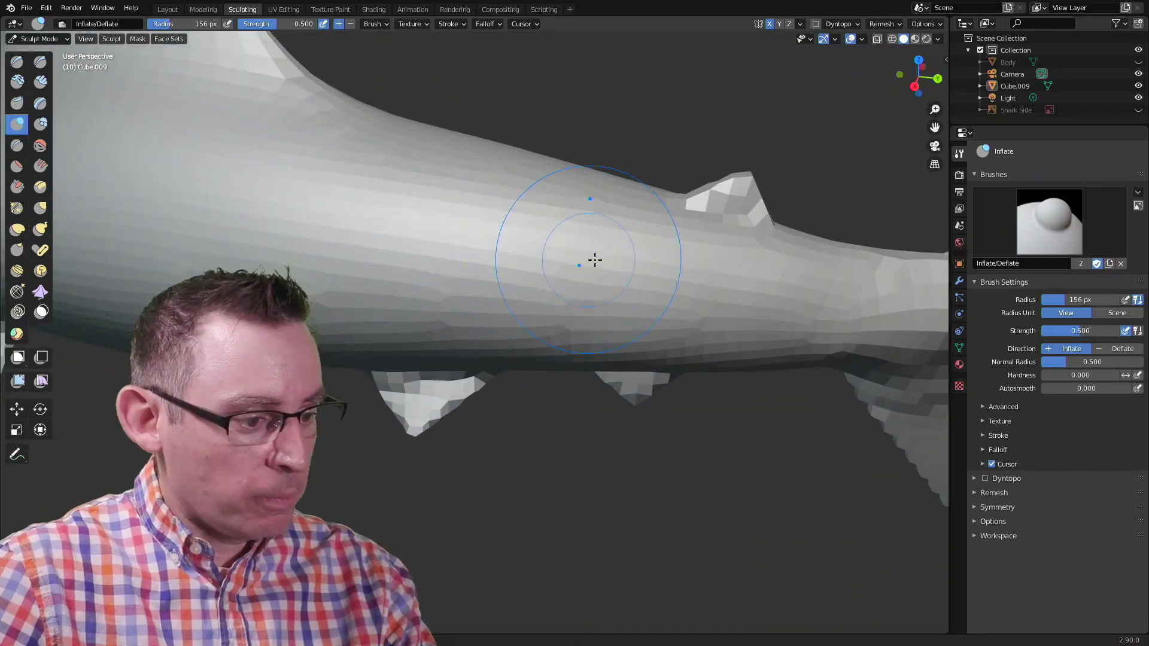
{"action": "middle_click_drag", "start_coordinate": [592, 257], "coordinate": [504, 257]}
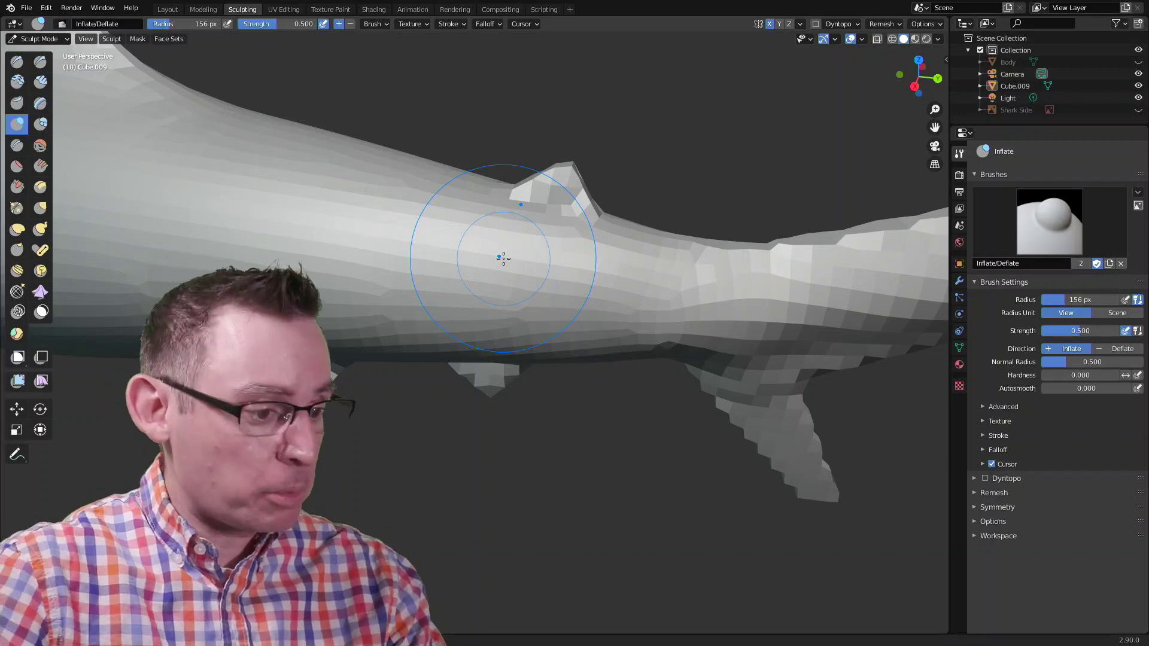
{"action": "mouse_move", "coordinate": [678, 262]}
{"action": "middle_mouse_down"}
{"action": "mouse_move", "coordinate": [649, 239]}
{"action": "mouse_move", "coordinate": [570, 235]}
{"action": "mouse_move", "coordinate": [507, 276]}
{"action": "mouse_move", "coordinate": [487, 275]}
{"action": "mouse_move", "coordinate": [526, 258]}
{"action": "mouse_move", "coordinate": [551, 218]}
{"action": "mouse_move", "coordinate": [744, 216]}
{"action": "mouse_move", "coordinate": [538, 192]}
{"action": "mouse_move", "coordinate": [602, 218]}
{"action": "mouse_move", "coordinate": [582, 215]}
{"action": "mouse_move", "coordinate": [665, 203]}
{"action": "mouse_move", "coordinate": [639, 254]}
{"action": "mouse_move", "coordinate": [526, 219]}
{"action": "middle_mouse_up"}
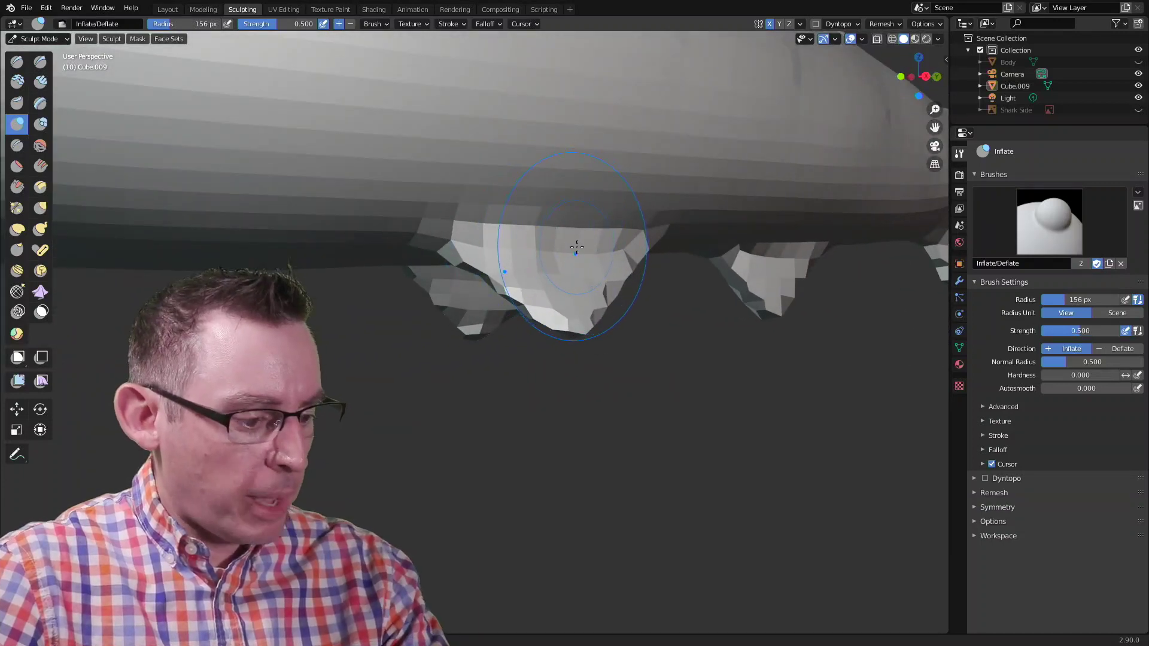
Step: Build up the body just above the left lower fin with a 64 px Draw brush
{"action": "left_click", "coordinate": [519, 248]}
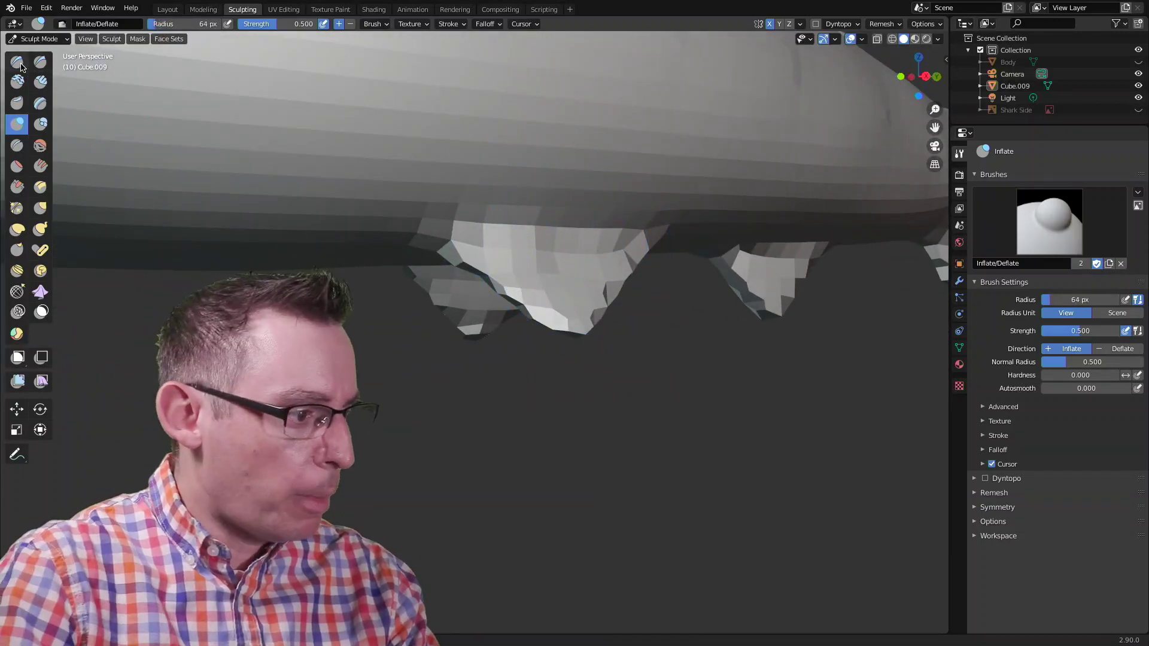
{"action": "left_click", "coordinate": [18, 62]}
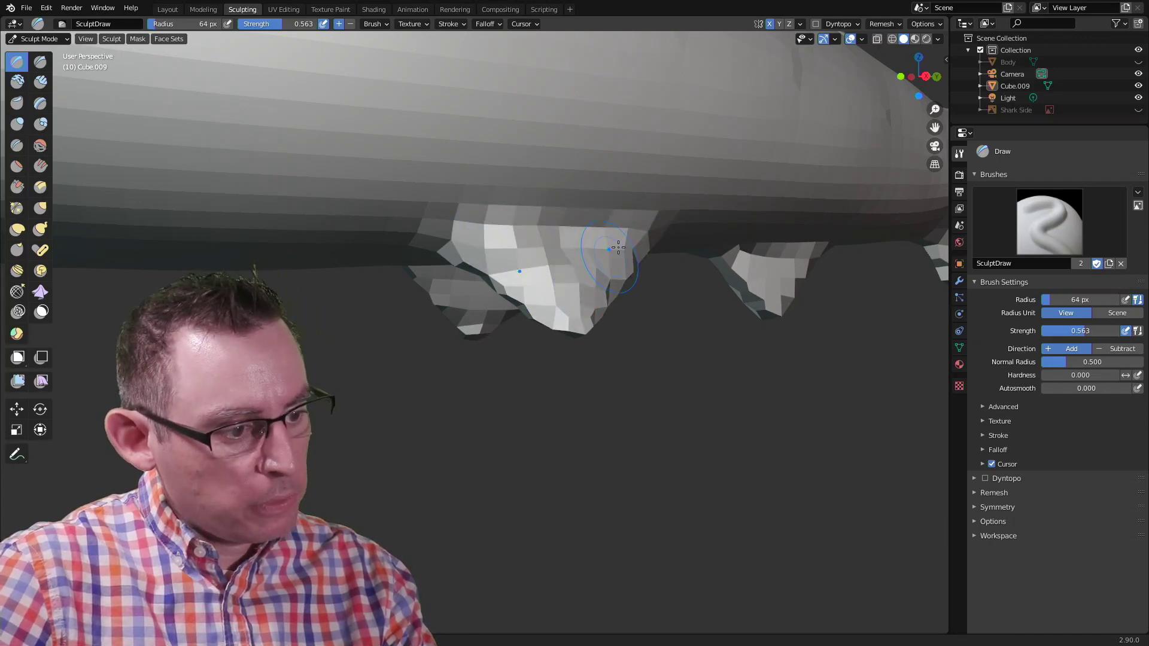
{"action": "middle_click_drag", "start_coordinate": [618, 247], "coordinate": [521, 274]}
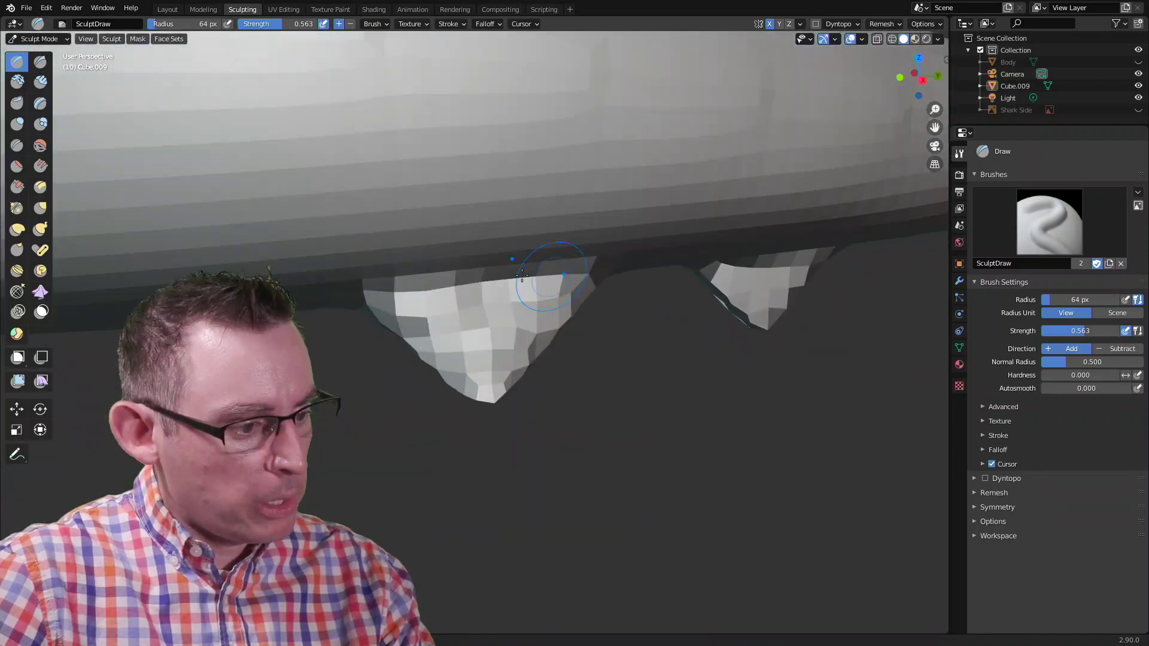
{"action": "left_click_drag", "start_coordinate": [398, 276], "coordinate": [583, 261]}
{"action": "left_click_drag", "start_coordinate": [396, 243], "coordinate": [575, 224]}
{"action": "mouse_move", "coordinate": [539, 234]}
{"action": "middle_mouse_down"}
{"action": "mouse_move", "coordinate": [528, 294]}
{"action": "mouse_move", "coordinate": [409, 305]}
{"action": "middle_mouse_up"}
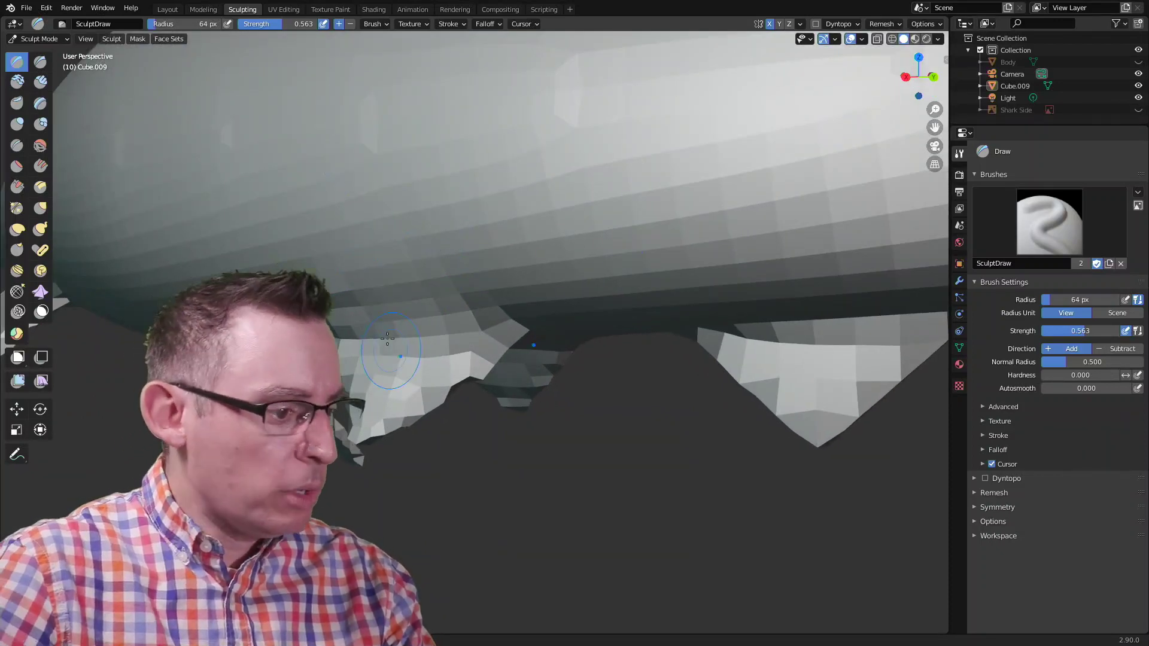
Step: Orbit around the body to inspect the fin connection from below
{"action": "mouse_move", "coordinate": [371, 254]}
{"action": "middle_mouse_down"}
{"action": "mouse_move", "coordinate": [580, 267]}
{"action": "mouse_move", "coordinate": [289, 188]}
{"action": "middle_mouse_up"}
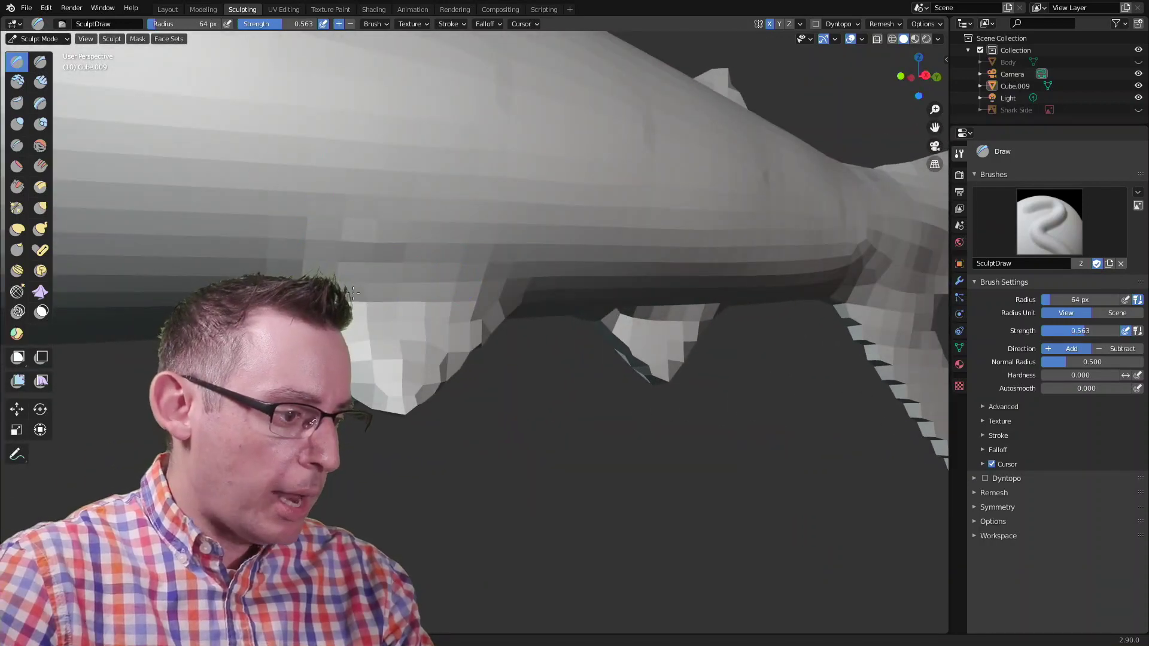
{"action": "middle_click_drag", "start_coordinate": [391, 271], "coordinate": [423, 155]}
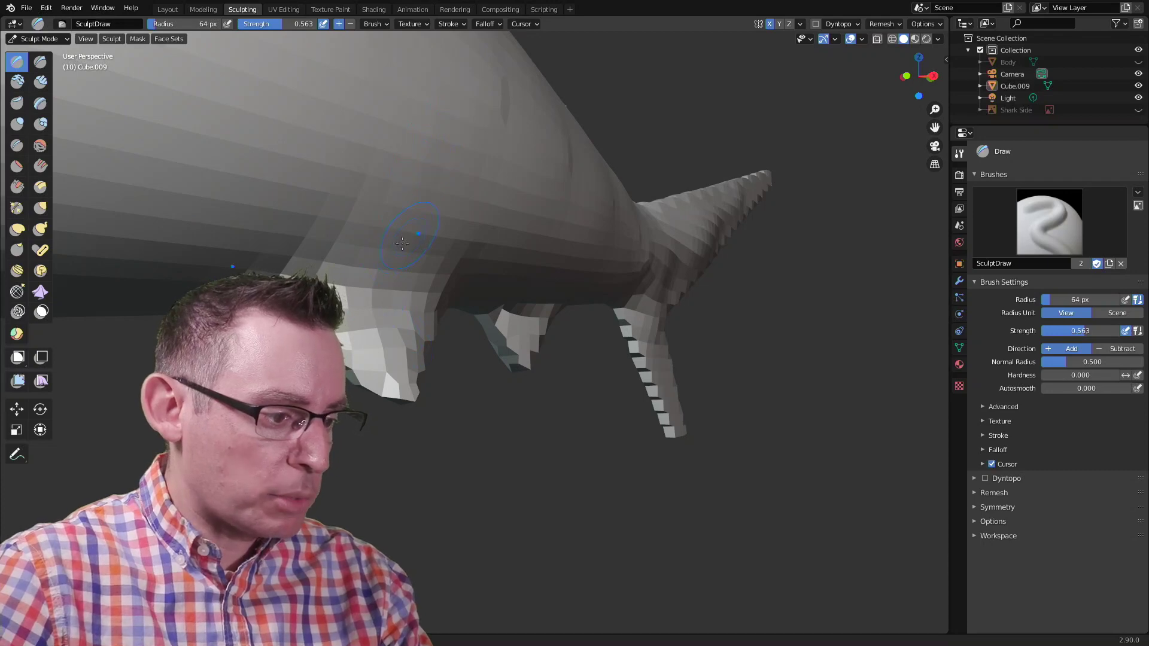
{"action": "mouse_move", "coordinate": [390, 287]}
{"action": "middle_mouse_down"}
{"action": "mouse_move", "coordinate": [467, 270]}
{"action": "mouse_move", "coordinate": [359, 224]}
{"action": "mouse_move", "coordinate": [544, 337]}
{"action": "middle_mouse_up"}
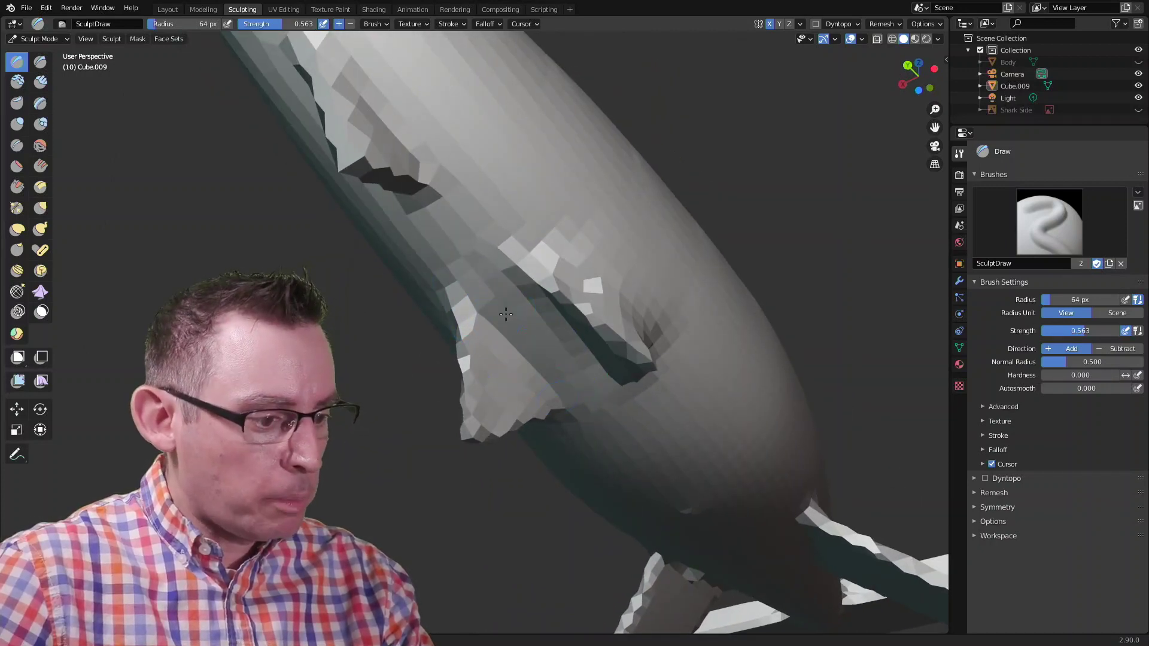
{"action": "middle_click_drag", "start_coordinate": [585, 375], "coordinate": [557, 276]}
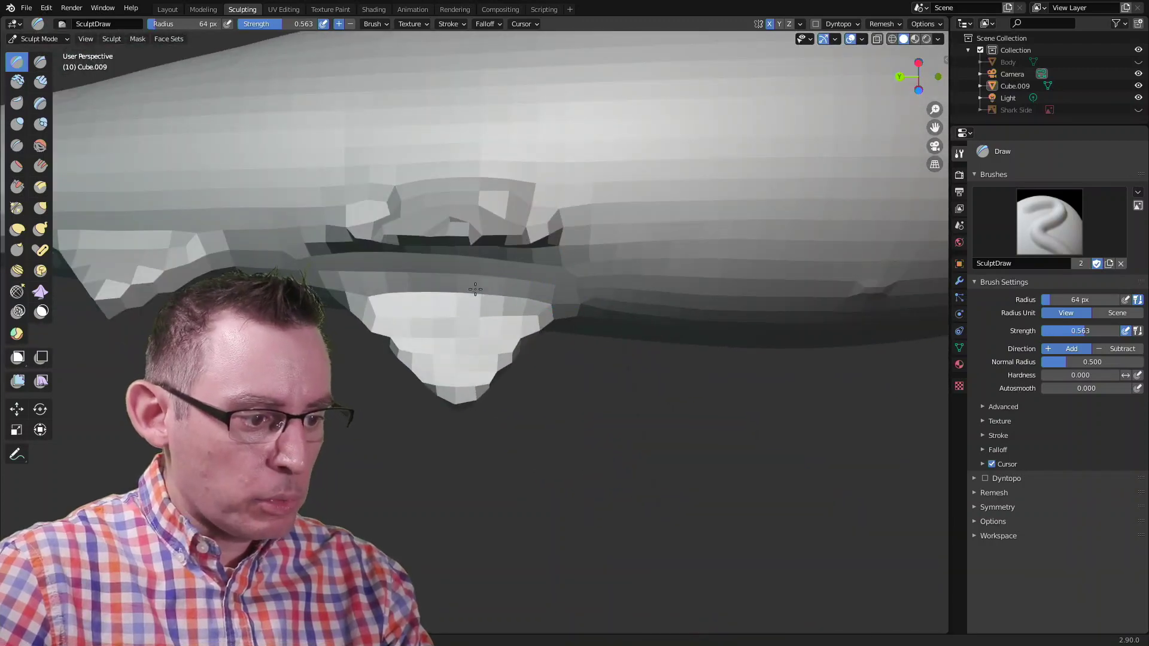
{"action": "mouse_move", "coordinate": [579, 278]}
{"action": "middle_mouse_down"}
{"action": "mouse_move", "coordinate": [688, 252]}
{"action": "mouse_move", "coordinate": [475, 312]}
{"action": "middle_mouse_up"}
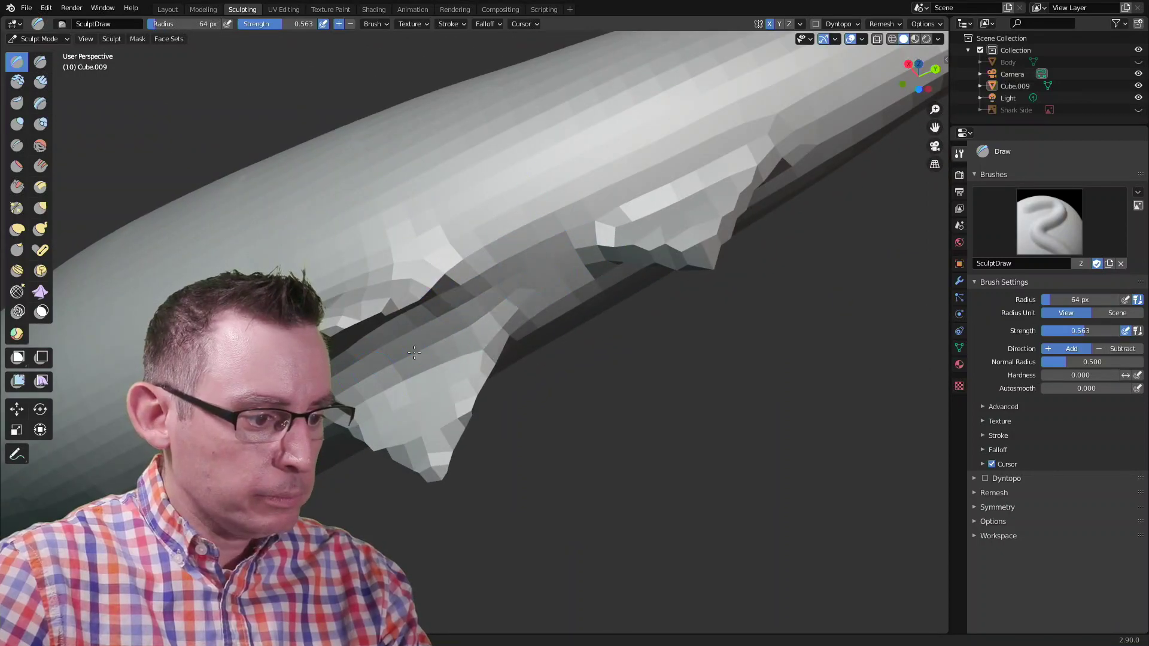
{"action": "mouse_move", "coordinate": [483, 319]}
{"action": "middle_mouse_down"}
{"action": "mouse_move", "coordinate": [379, 386]}
{"action": "mouse_move", "coordinate": [428, 311]}
{"action": "middle_mouse_up"}
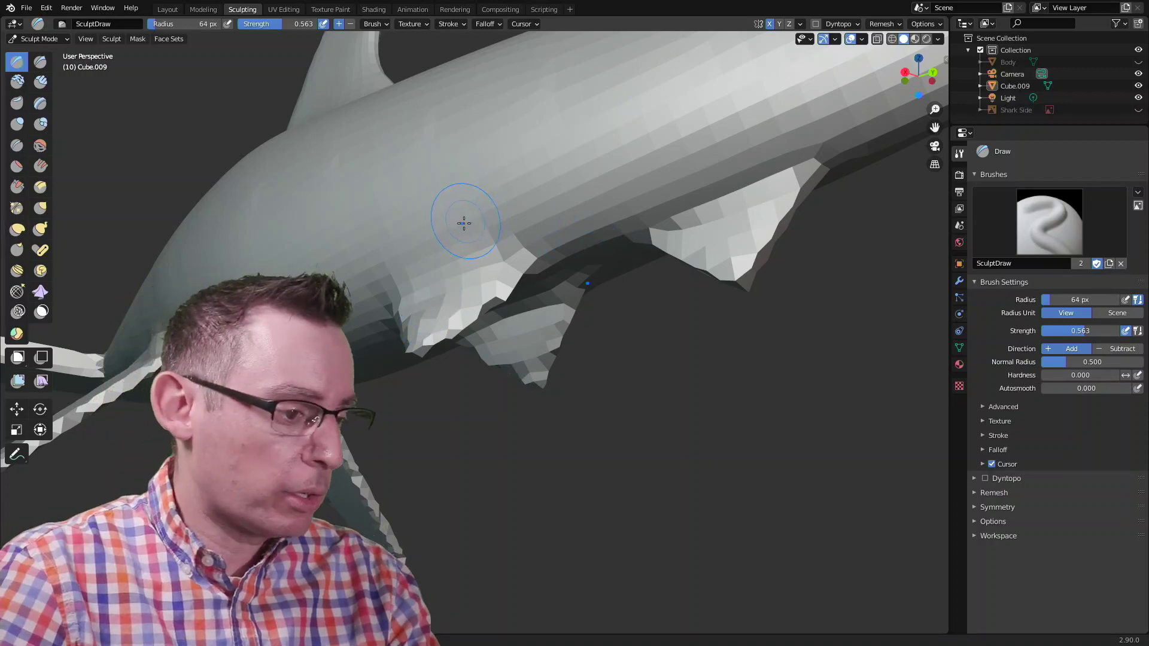
{"action": "middle_click_drag", "start_coordinate": [464, 222], "coordinate": [533, 274]}
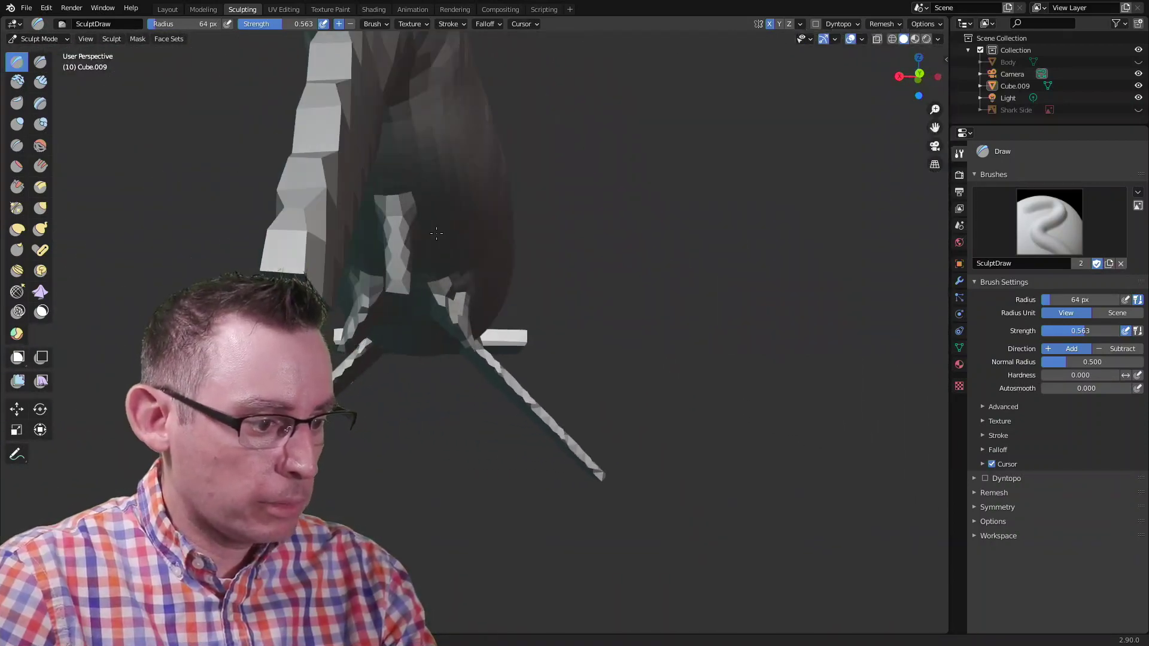
{"action": "mouse_move", "coordinate": [533, 274]}
{"action": "middle_mouse_down"}
{"action": "mouse_move", "coordinate": [508, 241]}
{"action": "mouse_move", "coordinate": [702, 227]}
{"action": "mouse_move", "coordinate": [536, 200]}
{"action": "middle_mouse_up"}
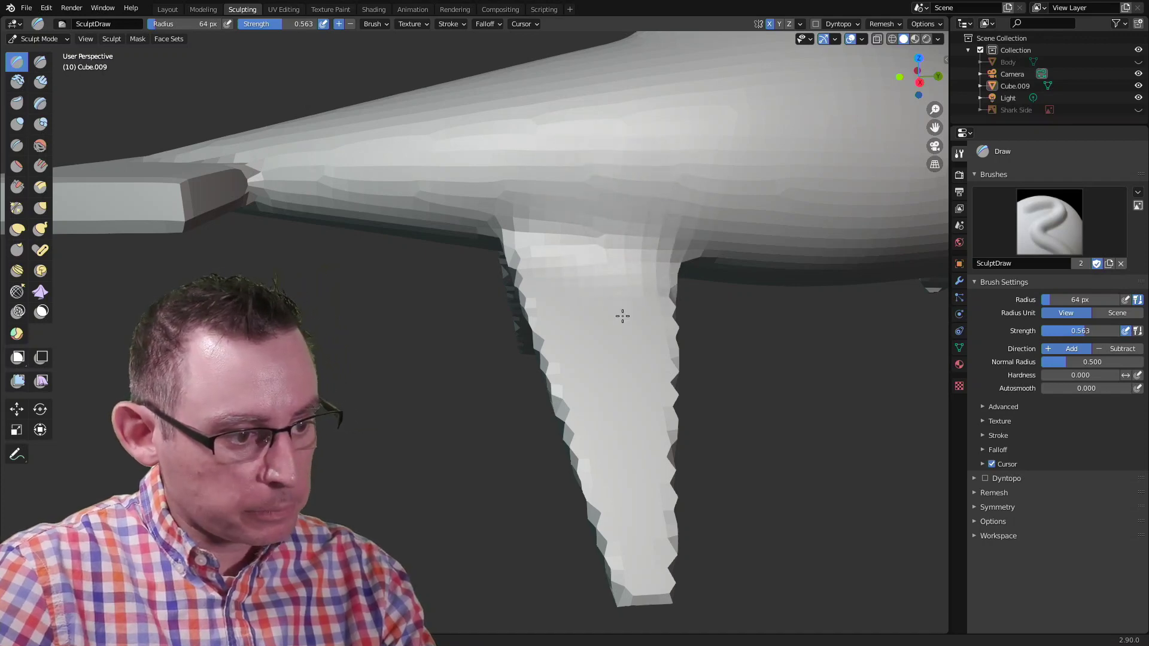
{"action": "mouse_move", "coordinate": [565, 317]}
{"action": "middle_mouse_down"}
{"action": "mouse_move", "coordinate": [566, 275]}
{"action": "mouse_move", "coordinate": [662, 291]}
{"action": "middle_mouse_up"}
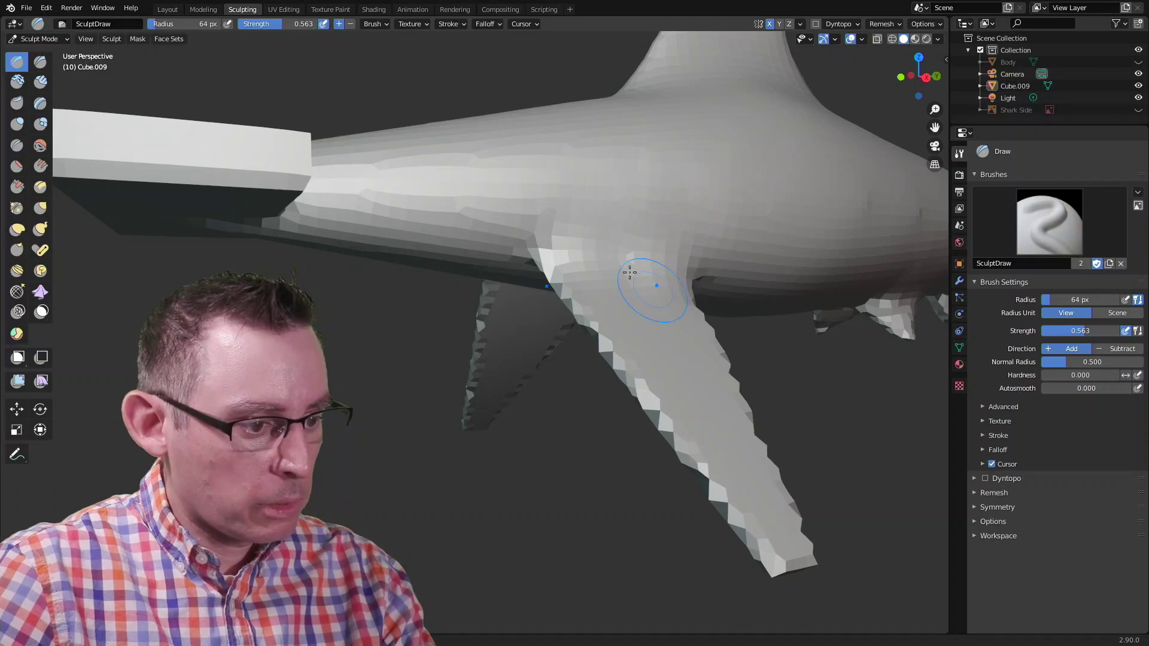
{"action": "mouse_move", "coordinate": [527, 234]}
{"action": "middle_mouse_down"}
{"action": "mouse_move", "coordinate": [590, 244]}
{"action": "mouse_move", "coordinate": [461, 248]}
{"action": "mouse_move", "coordinate": [605, 220]}
{"action": "mouse_move", "coordinate": [559, 229]}
{"action": "middle_mouse_up"}
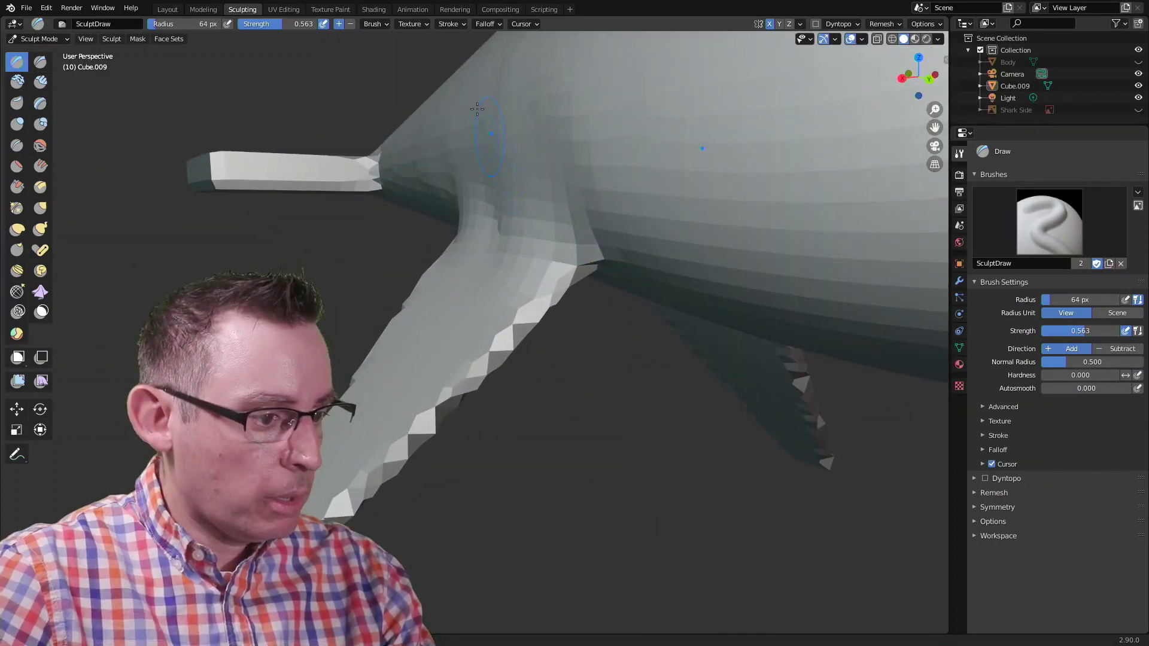
{"action": "mouse_move", "coordinate": [454, 267]}
{"action": "middle_mouse_down"}
{"action": "mouse_move", "coordinate": [508, 287]}
{"action": "mouse_move", "coordinate": [530, 282]}
{"action": "middle_mouse_up"}
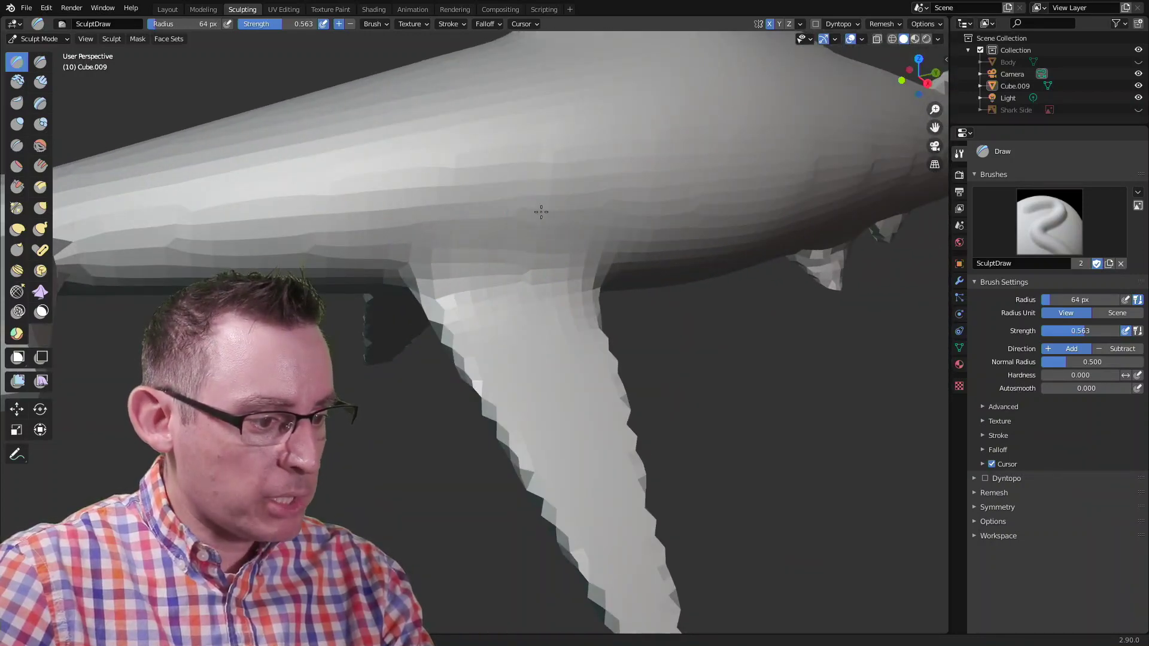
{"action": "mouse_move", "coordinate": [547, 207]}
{"action": "middle_mouse_down"}
{"action": "mouse_move", "coordinate": [506, 277]}
{"action": "mouse_move", "coordinate": [654, 260]}
{"action": "middle_mouse_up"}
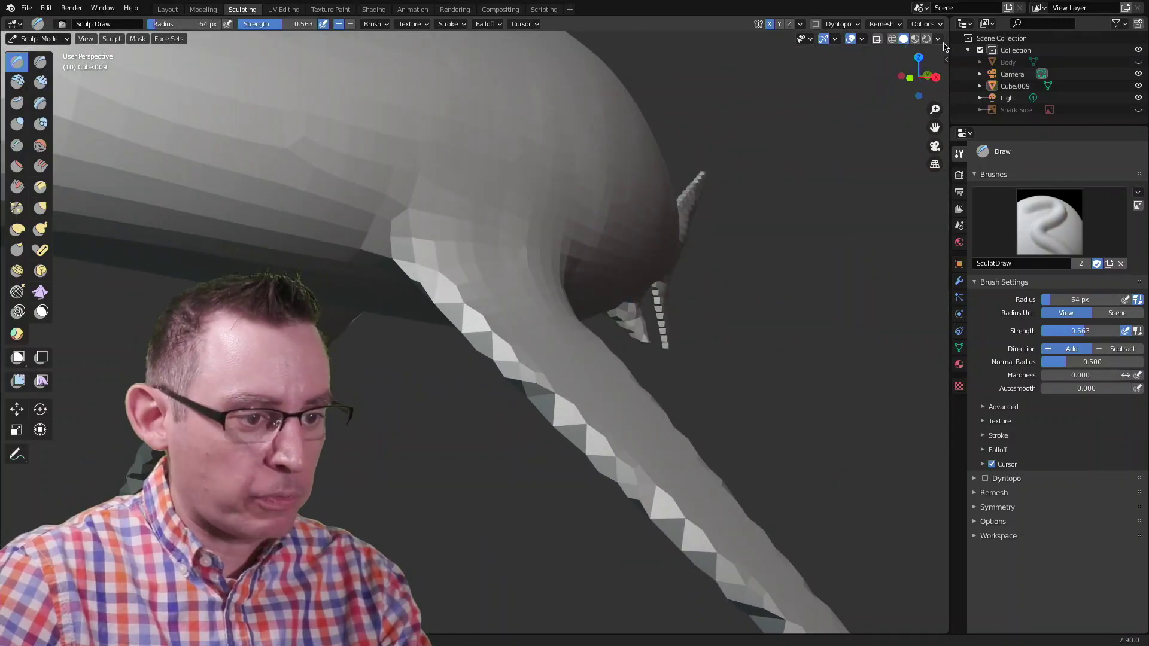
{"action": "left_click", "coordinate": [937, 39]}
Step: Inspect the fin stem under the red MatCap from several angles
{"action": "left_click", "coordinate": [895, 140]}
{"action": "left_click", "coordinate": [761, 202]}
{"action": "mouse_move", "coordinate": [629, 270]}
{"action": "middle_mouse_down"}
{"action": "mouse_move", "coordinate": [509, 317]}
{"action": "mouse_move", "coordinate": [569, 313]}
{"action": "mouse_move", "coordinate": [551, 321]}
{"action": "mouse_move", "coordinate": [508, 69]}
{"action": "middle_mouse_up"}
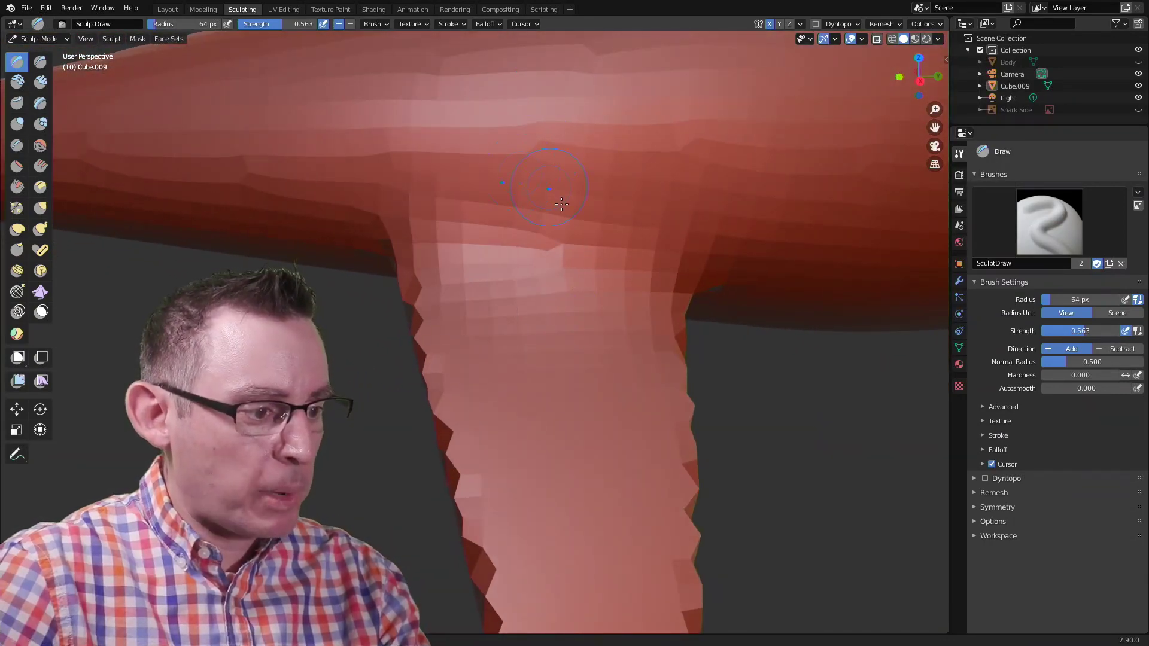
{"action": "mouse_move", "coordinate": [561, 204]}
{"action": "middle_mouse_down"}
{"action": "mouse_move", "coordinate": [579, 163]}
{"action": "mouse_move", "coordinate": [586, 241]}
{"action": "mouse_move", "coordinate": [532, 252]}
{"action": "middle_mouse_up"}
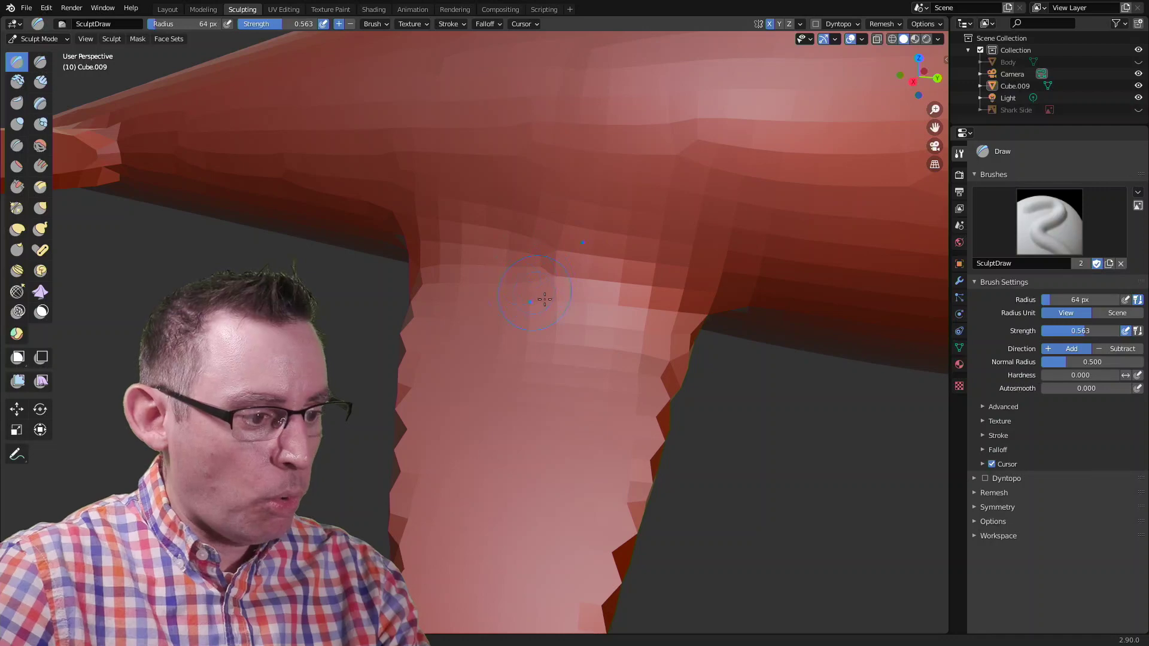
{"action": "middle_click_drag", "start_coordinate": [543, 299], "coordinate": [571, 296]}
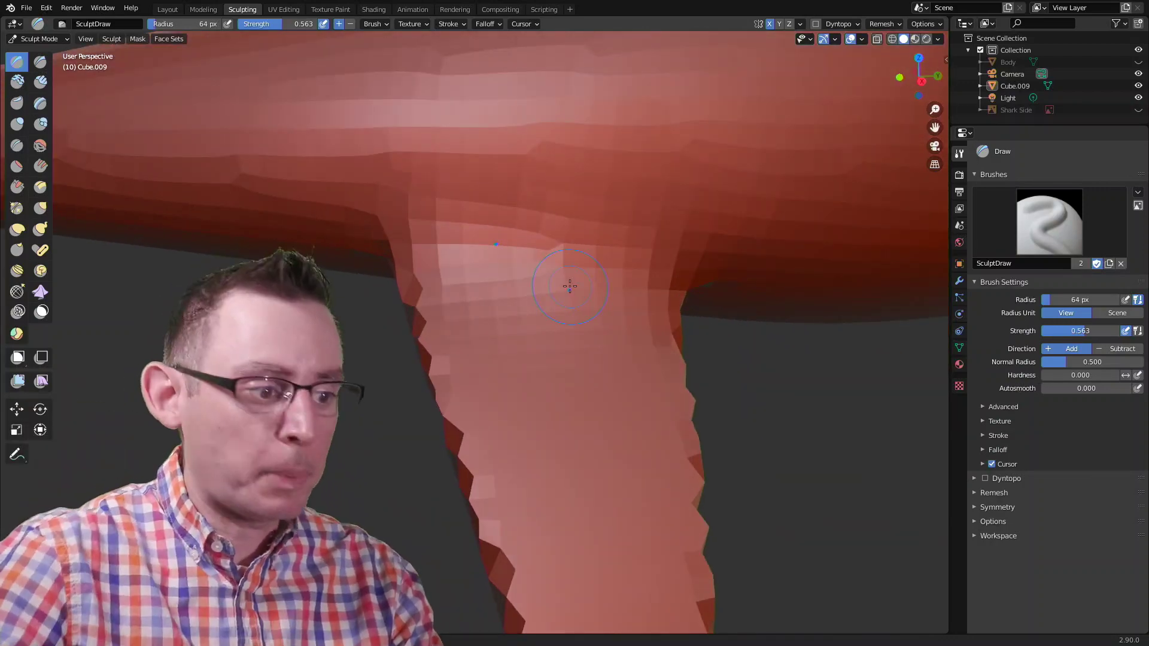
{"action": "mouse_move", "coordinate": [536, 243]}
{"action": "middle_mouse_down"}
{"action": "mouse_move", "coordinate": [605, 241]}
{"action": "mouse_move", "coordinate": [558, 285]}
{"action": "middle_mouse_up"}
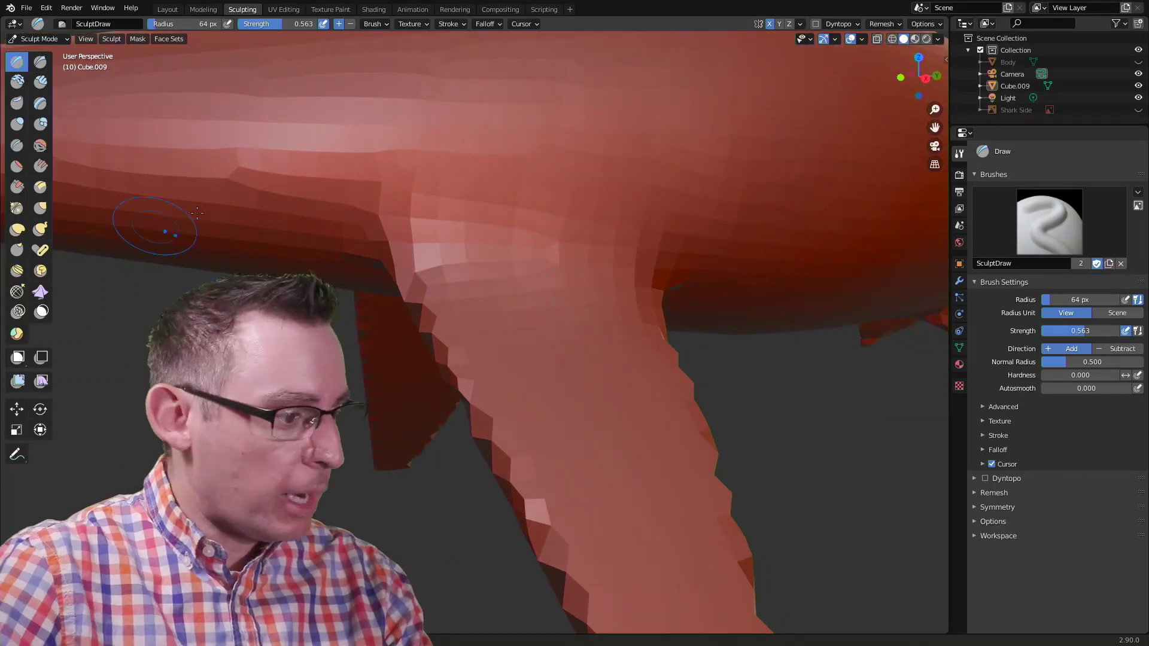
Step: Enlarge the brush to 129 px and switch the shading back to the grey MatCap
{"action": "key", "text": "f"}
{"action": "left_click", "coordinate": [635, 282]}
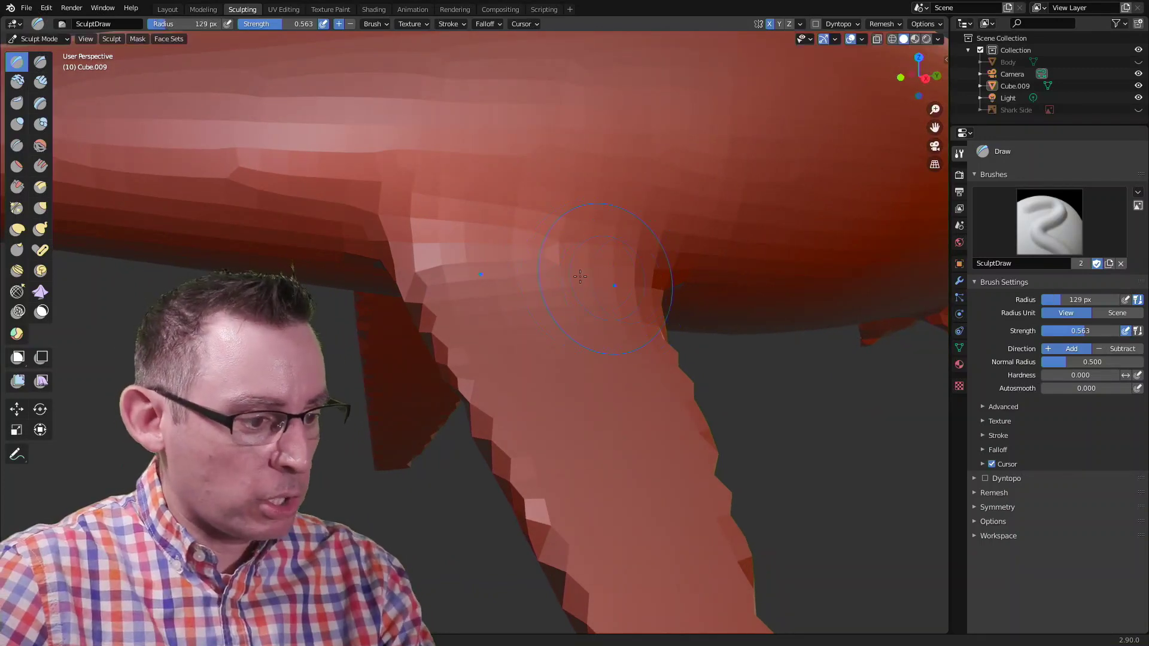
{"action": "middle_click_drag", "start_coordinate": [635, 281], "coordinate": [551, 283]}
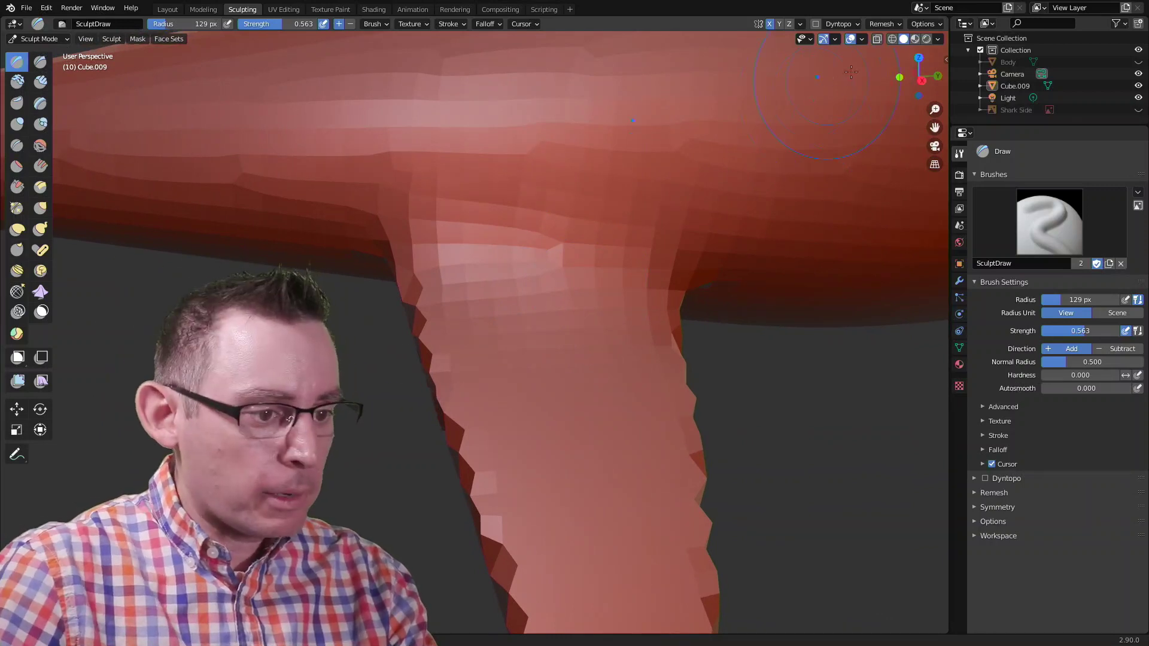
{"action": "left_click", "coordinate": [939, 43]}
{"action": "left_click", "coordinate": [889, 134]}
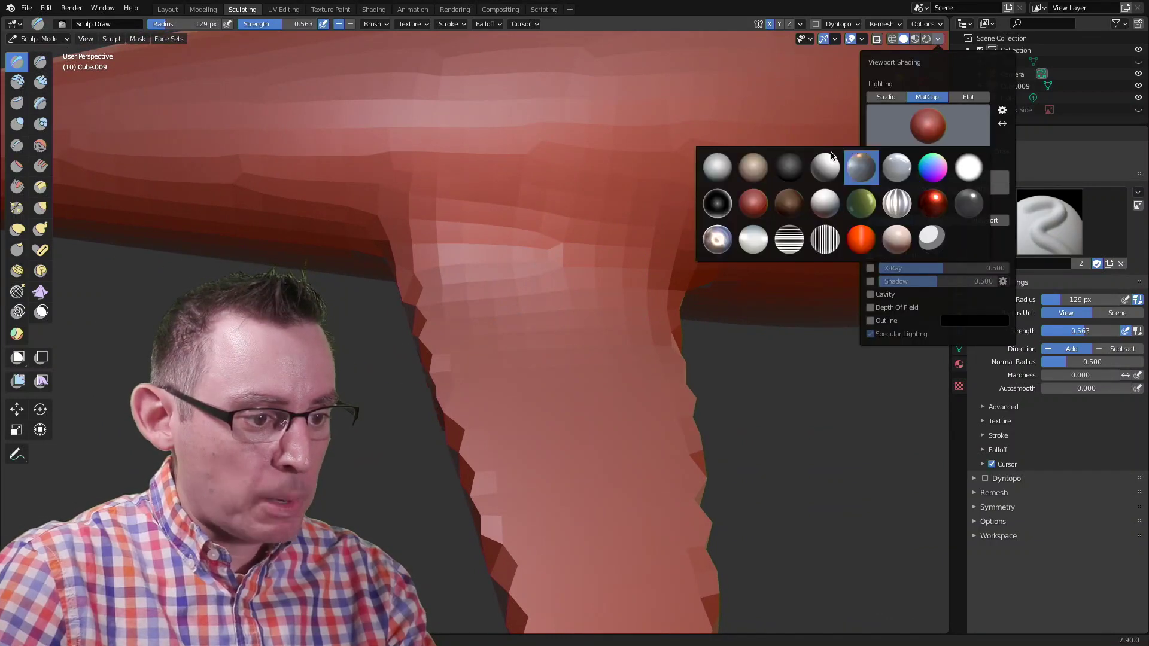
{"action": "left_click", "coordinate": [717, 168]}
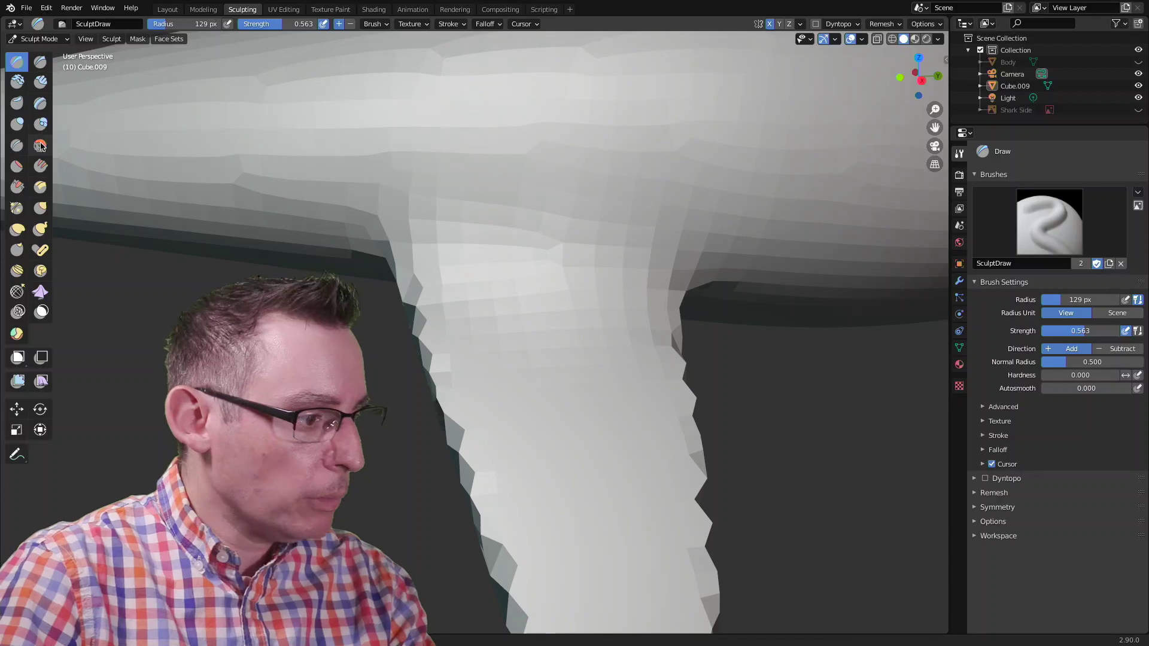
{"action": "key", "text": "shift+s"}
Step: Smooth the fin-to-body junction with a 191 px Smooth brush and check it from several angles
{"action": "key", "text": "f"}
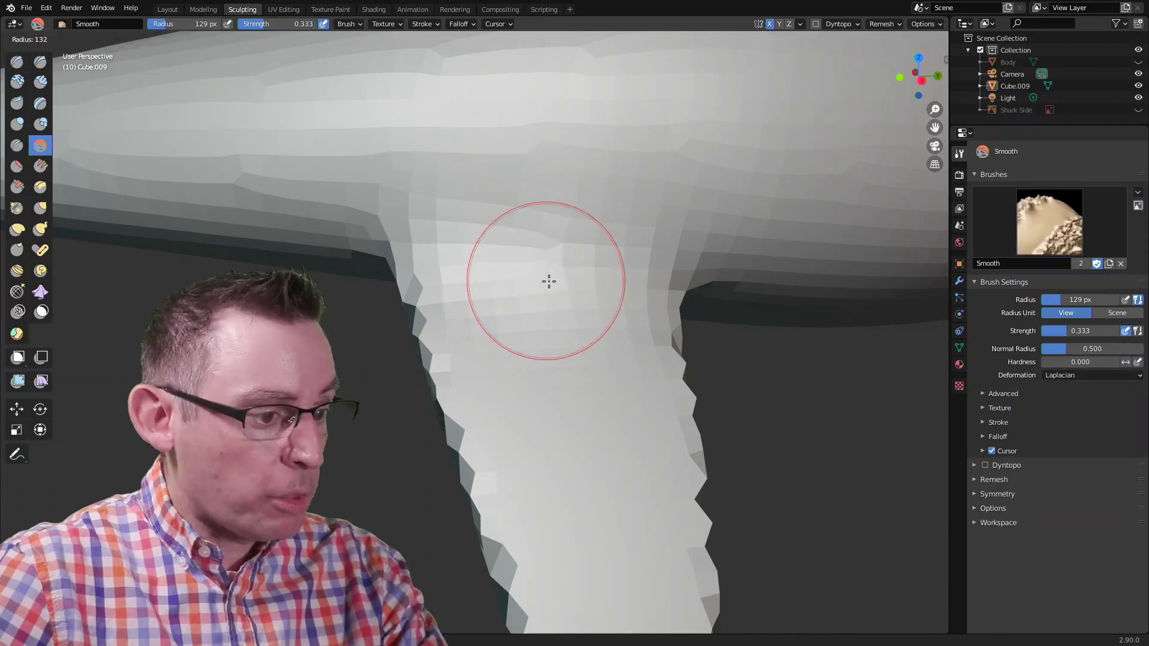
{"action": "left_click", "coordinate": [583, 282]}
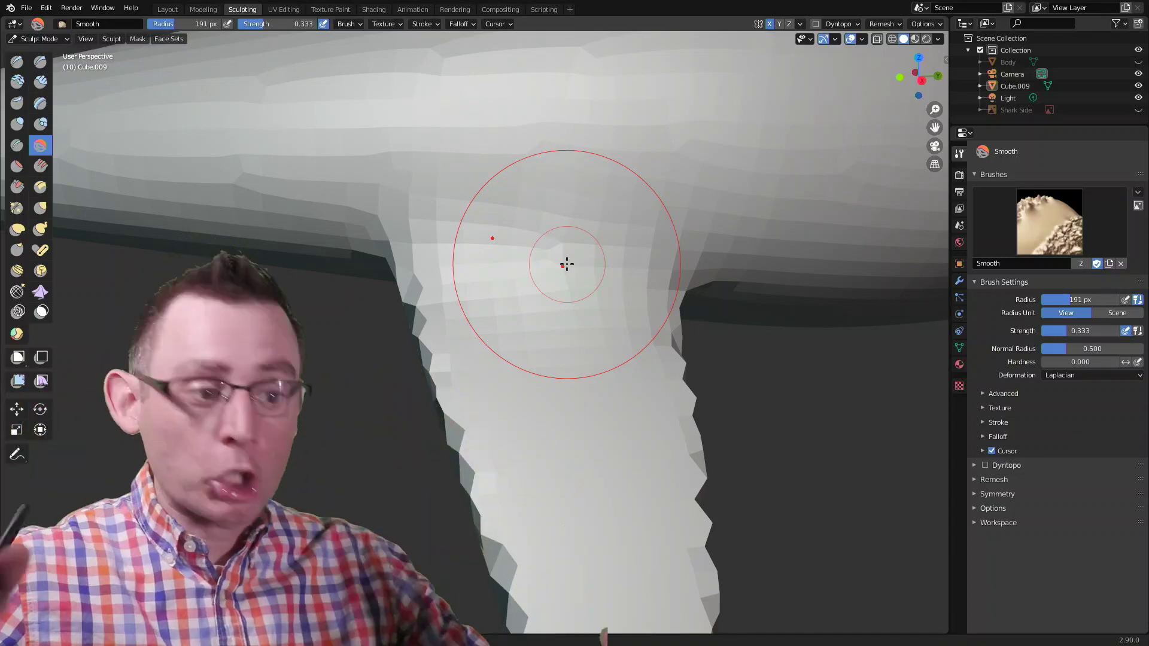
{"action": "left_click_drag", "start_coordinate": [567, 264], "coordinate": [550, 234]}
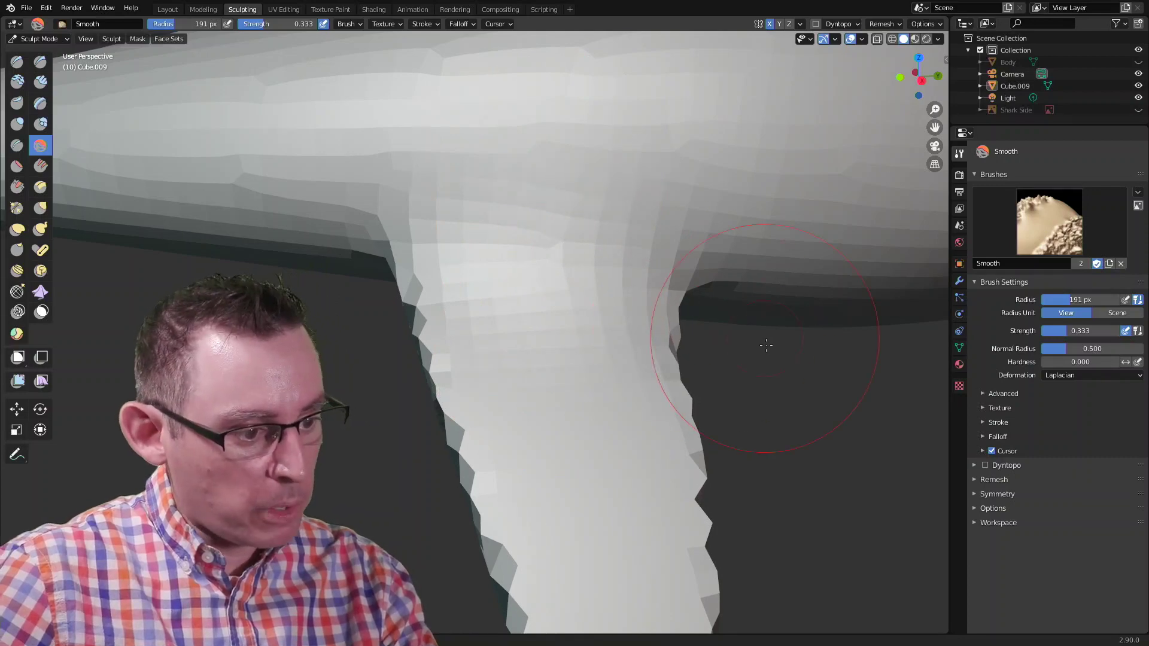
{"action": "mouse_move", "coordinate": [765, 344]}
{"action": "middle_mouse_down"}
{"action": "mouse_move", "coordinate": [801, 328]}
{"action": "mouse_move", "coordinate": [539, 284]}
{"action": "middle_mouse_up"}
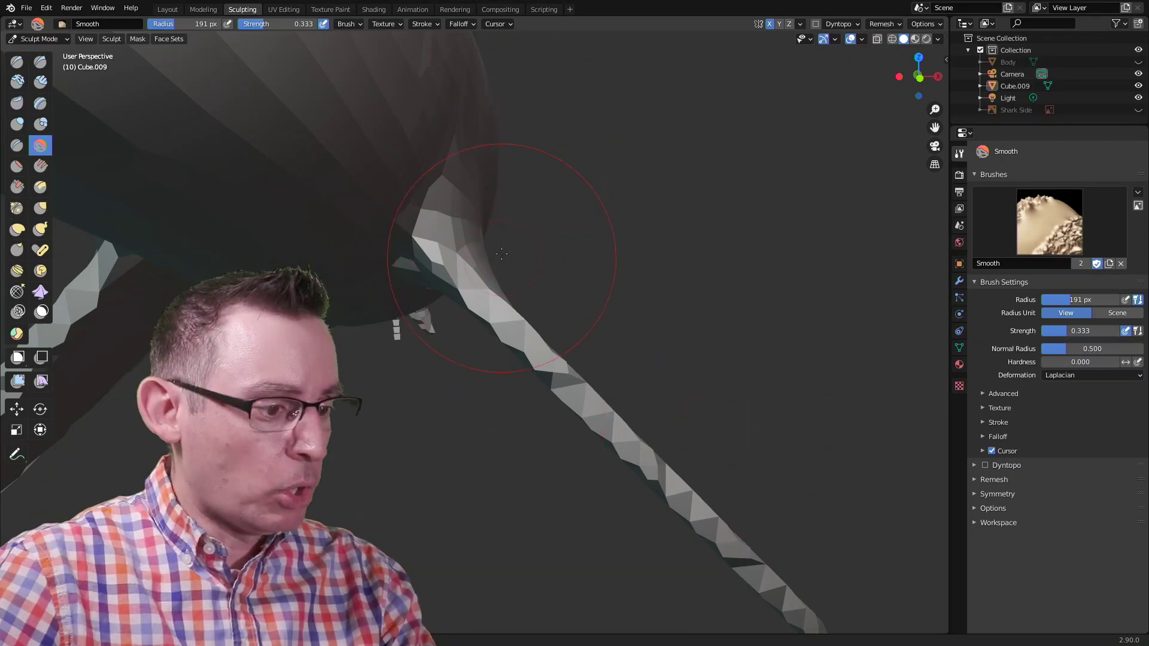
{"action": "middle_click_drag", "start_coordinate": [501, 254], "coordinate": [507, 234]}
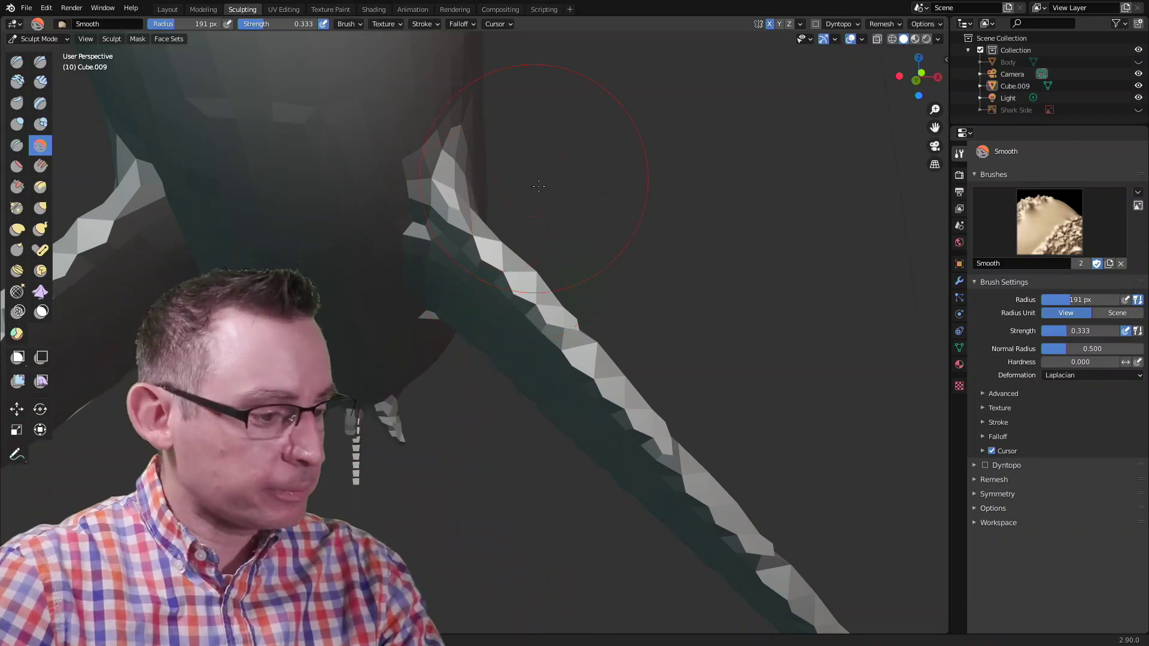
{"action": "scroll", "coordinate": [538, 186], "scroll_direction": "up", "scroll_amount": 2}
{"action": "scroll", "coordinate": [513, 257], "scroll_direction": "up", "scroll_amount": 3}
{"action": "scroll", "coordinate": [419, 274], "scroll_direction": "up", "scroll_amount": 2}
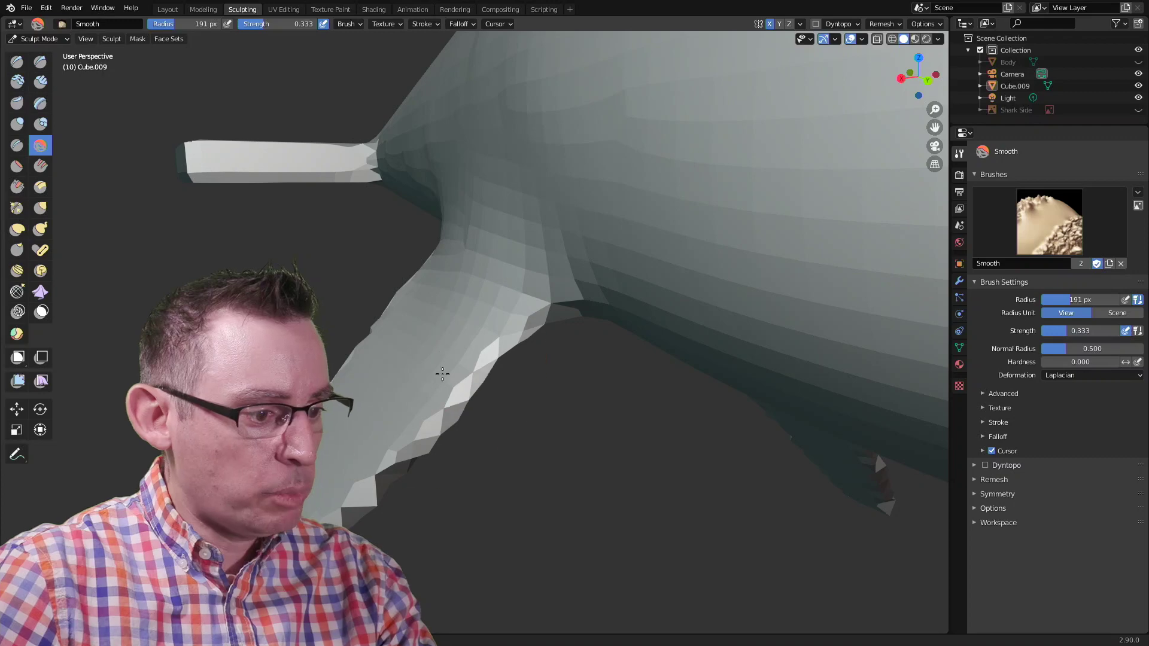
{"action": "mouse_move", "coordinate": [296, 170]}
{"action": "middle_mouse_down"}
{"action": "mouse_move", "coordinate": [521, 260]}
{"action": "mouse_move", "coordinate": [252, 190]}
{"action": "middle_mouse_up"}
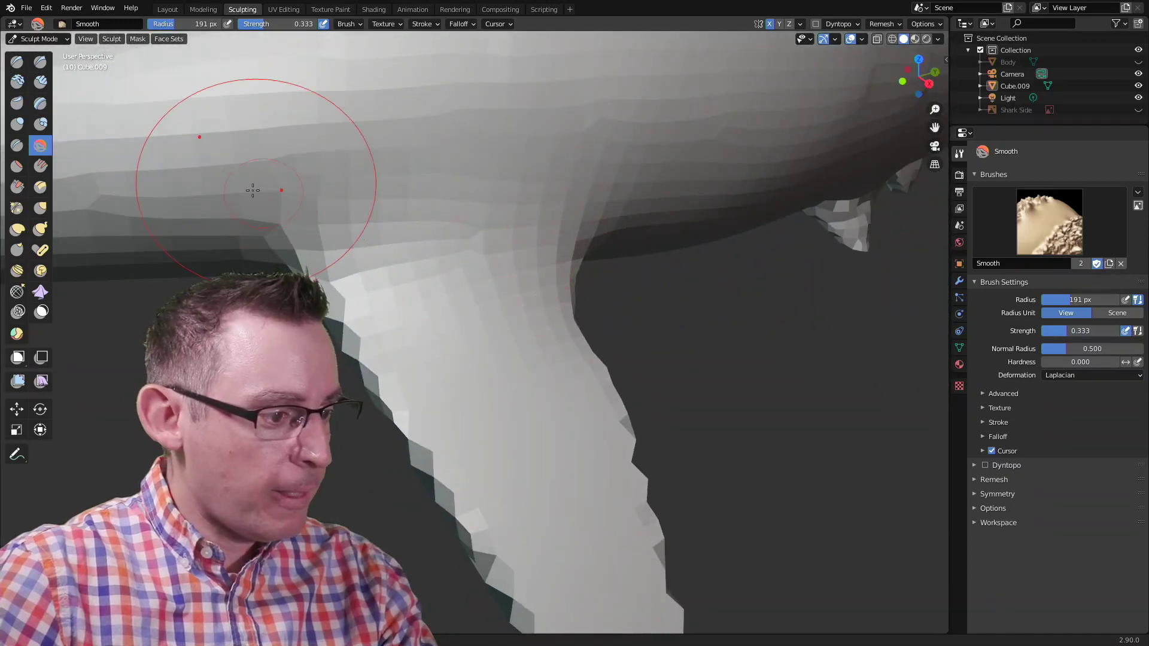
{"action": "mouse_move", "coordinate": [633, 289]}
{"action": "middle_mouse_down"}
{"action": "mouse_move", "coordinate": [679, 257]}
{"action": "mouse_move", "coordinate": [654, 269]}
{"action": "mouse_move", "coordinate": [481, 281]}
{"action": "mouse_move", "coordinate": [616, 287]}
{"action": "mouse_move", "coordinate": [669, 310]}
{"action": "mouse_move", "coordinate": [664, 296]}
{"action": "mouse_move", "coordinate": [701, 270]}
{"action": "mouse_move", "coordinate": [682, 282]}
{"action": "mouse_move", "coordinate": [180, 179]}
{"action": "middle_mouse_up"}
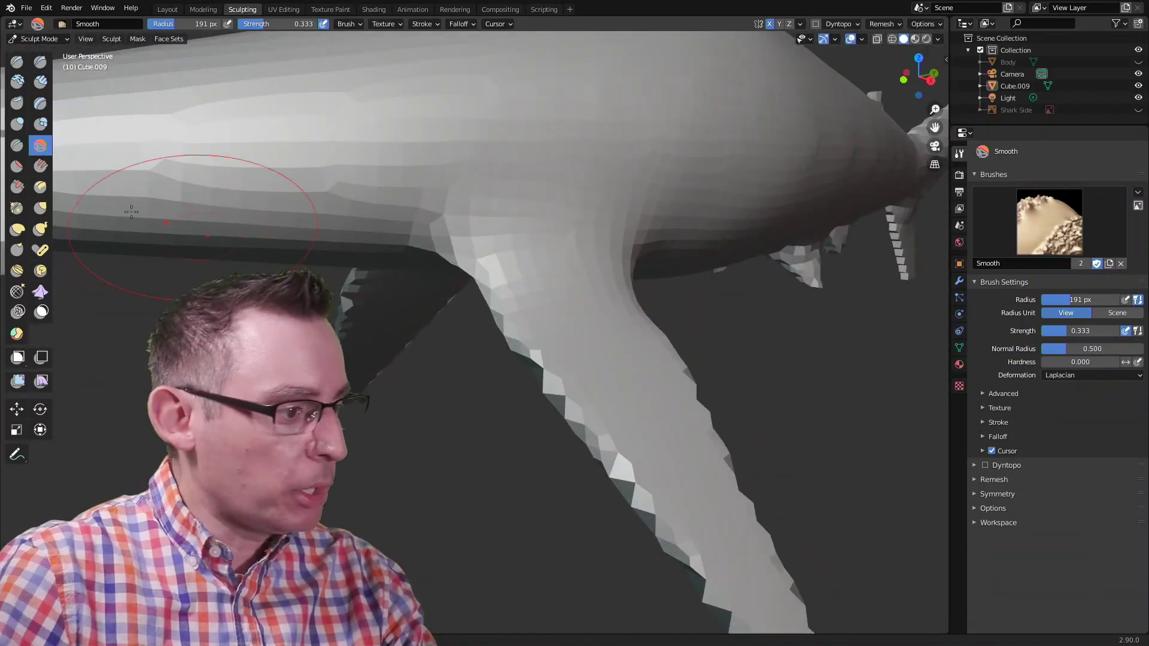
{"action": "left_click", "coordinate": [16, 59]}
{"action": "mouse_move", "coordinate": [645, 302]}
{"action": "middle_mouse_down"}
{"action": "mouse_move", "coordinate": [623, 269]}
{"action": "mouse_move", "coordinate": [506, 261]}
{"action": "middle_mouse_up"}
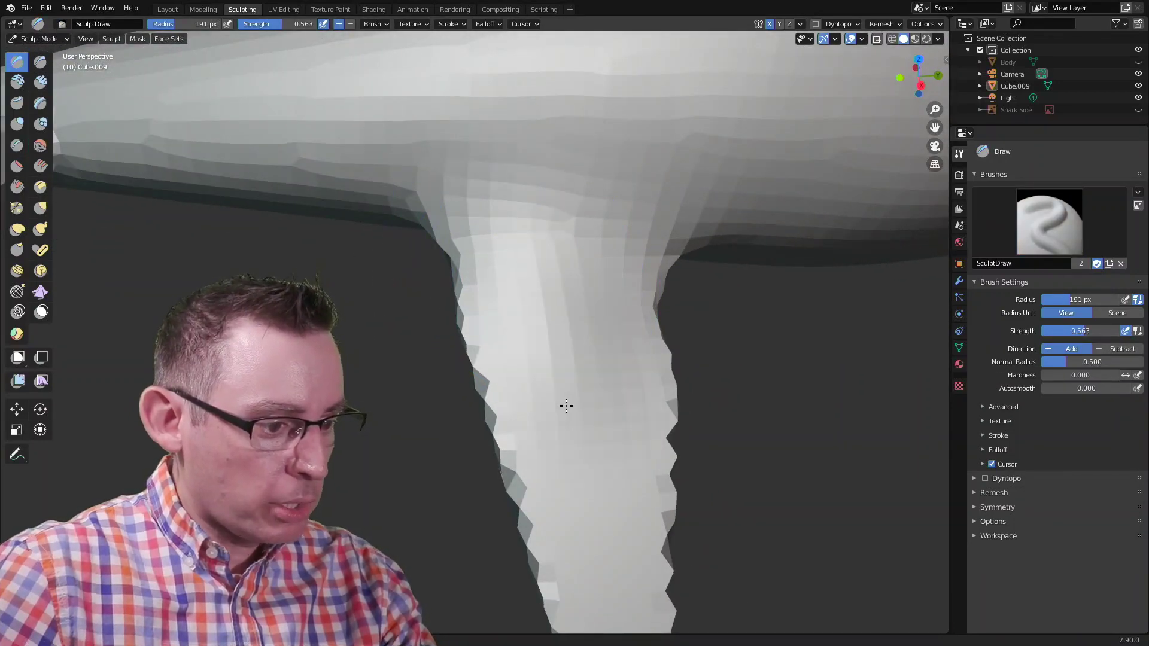
{"action": "mouse_move", "coordinate": [629, 411]}
{"action": "middle_mouse_down"}
{"action": "mouse_move", "coordinate": [555, 313]}
{"action": "mouse_move", "coordinate": [506, 220]}
{"action": "mouse_move", "coordinate": [464, 269]}
{"action": "mouse_move", "coordinate": [509, 271]}
{"action": "middle_mouse_up"}
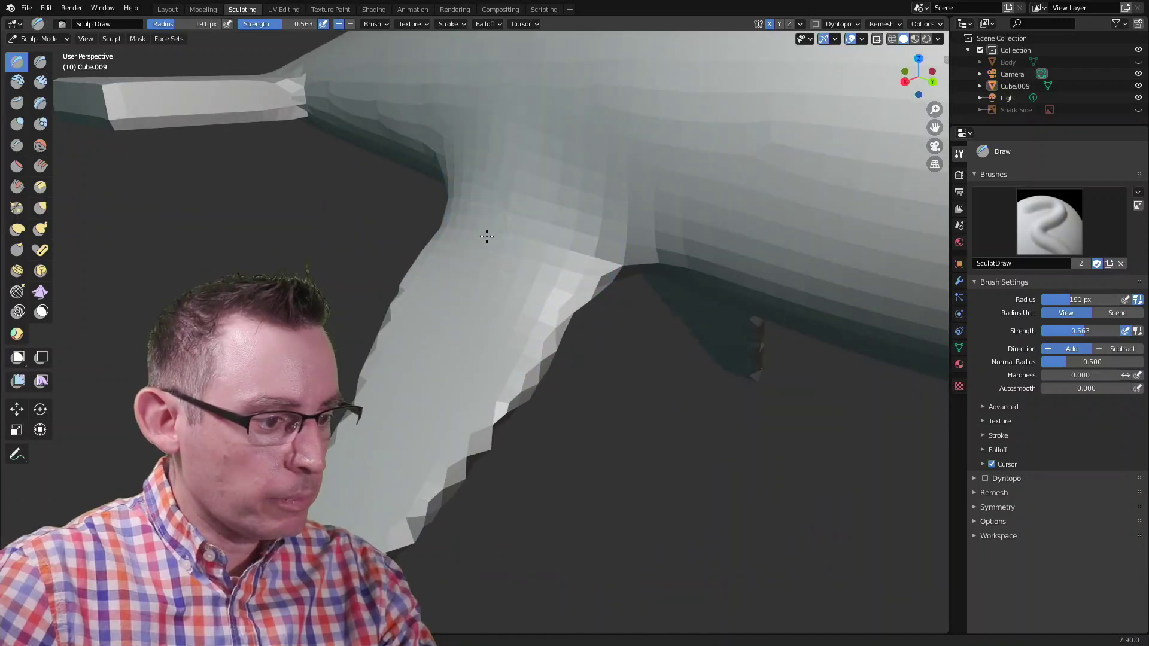
{"action": "middle_click_drag", "start_coordinate": [507, 240], "coordinate": [567, 267]}
{"action": "key", "text": "f"}
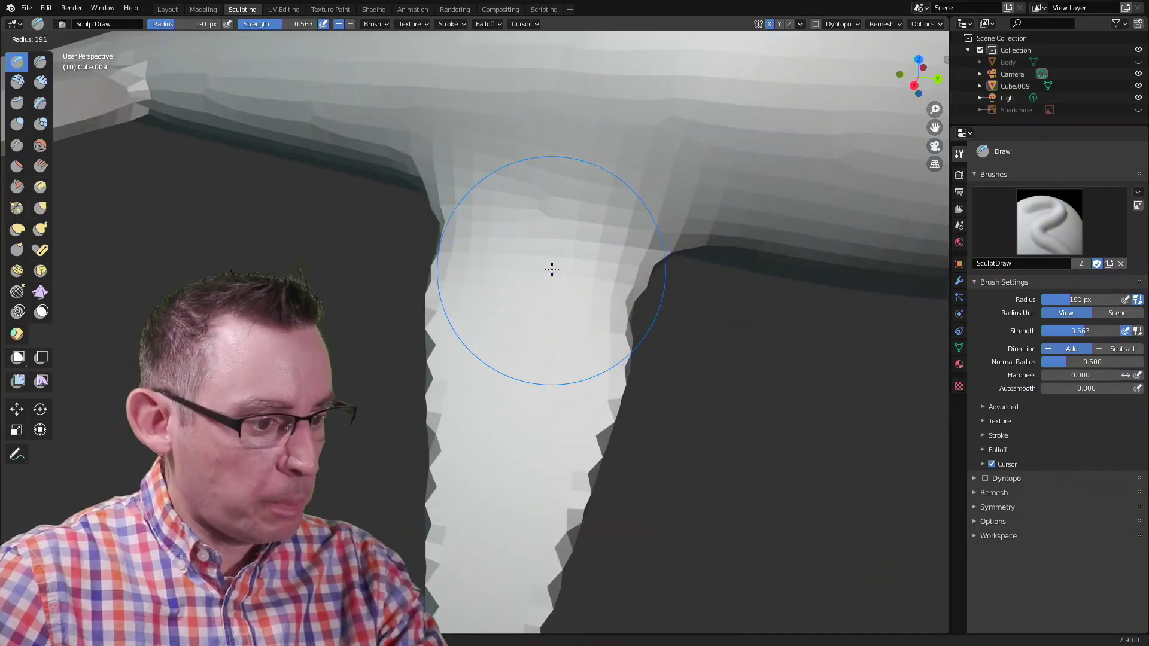
{"action": "left_click", "coordinate": [587, 270]}
{"action": "middle_click_drag", "start_coordinate": [546, 222], "coordinate": [560, 262]}
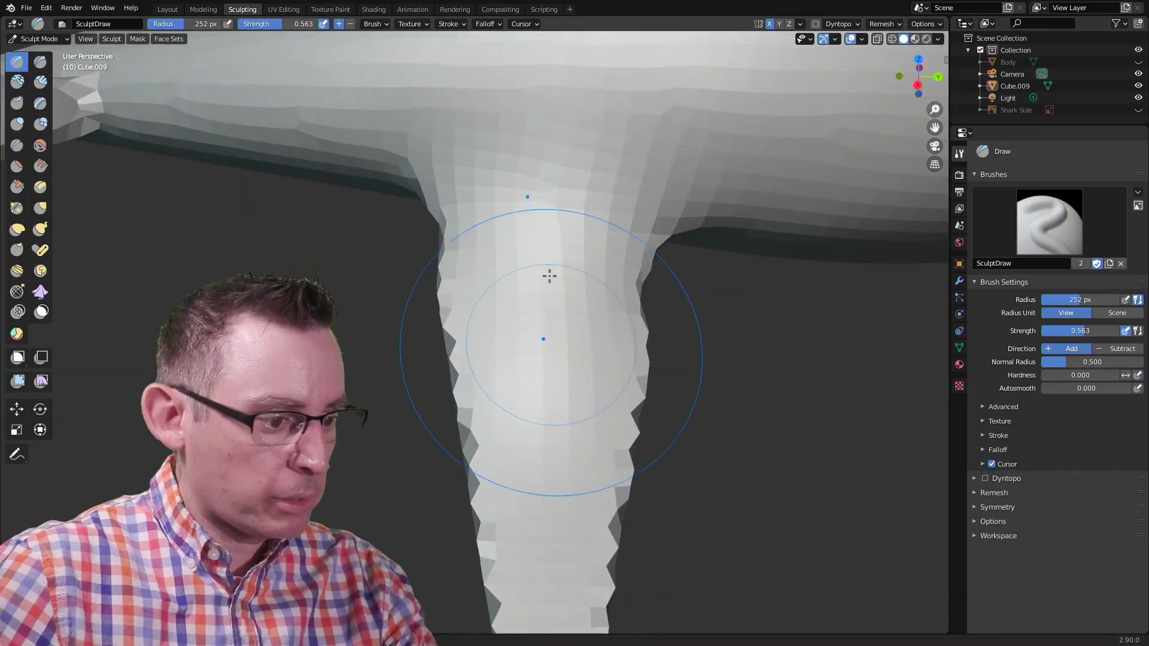
{"action": "mouse_move", "coordinate": [560, 292]}
{"action": "middle_mouse_down"}
{"action": "mouse_move", "coordinate": [470, 258]}
{"action": "mouse_move", "coordinate": [500, 192]}
{"action": "middle_mouse_up"}
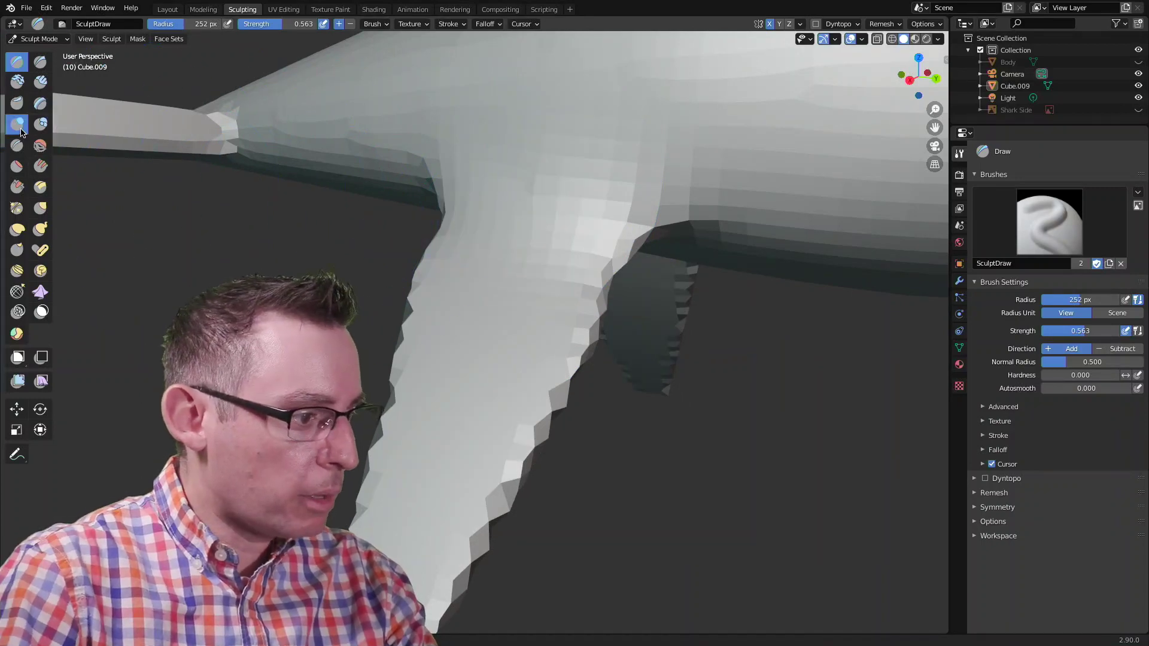
{"action": "left_click", "coordinate": [20, 130]}
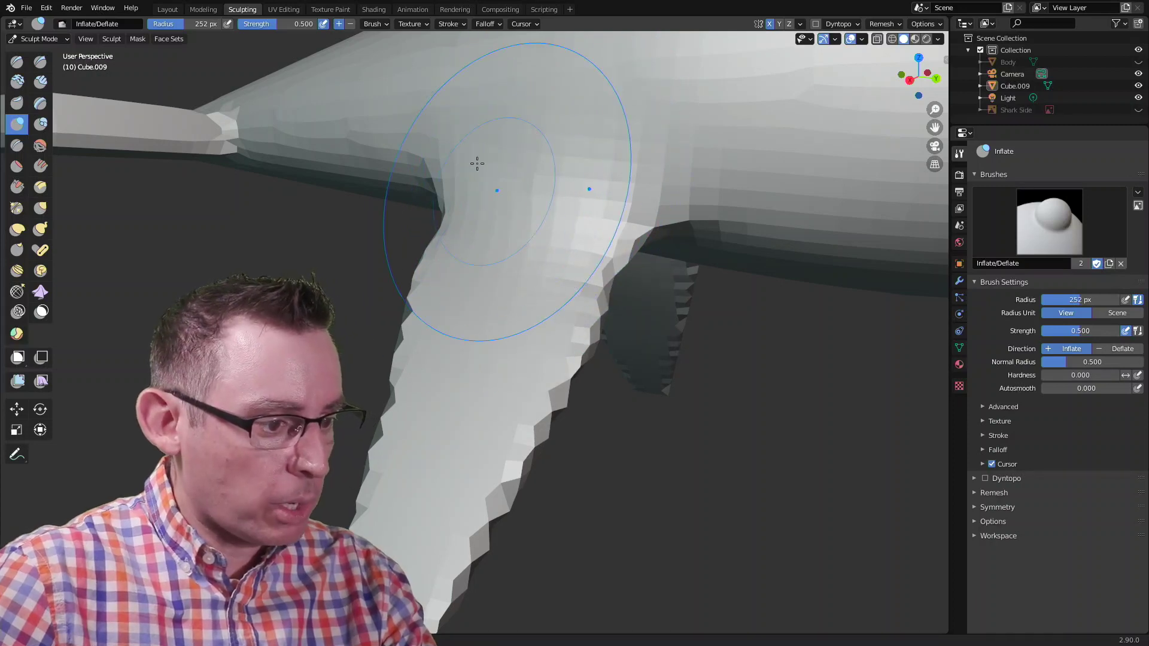
Step: Inflate the pectoral fin-to-body junction with several strokes, checking between angles
{"action": "left_click_drag", "start_coordinate": [476, 163], "coordinate": [472, 164]}
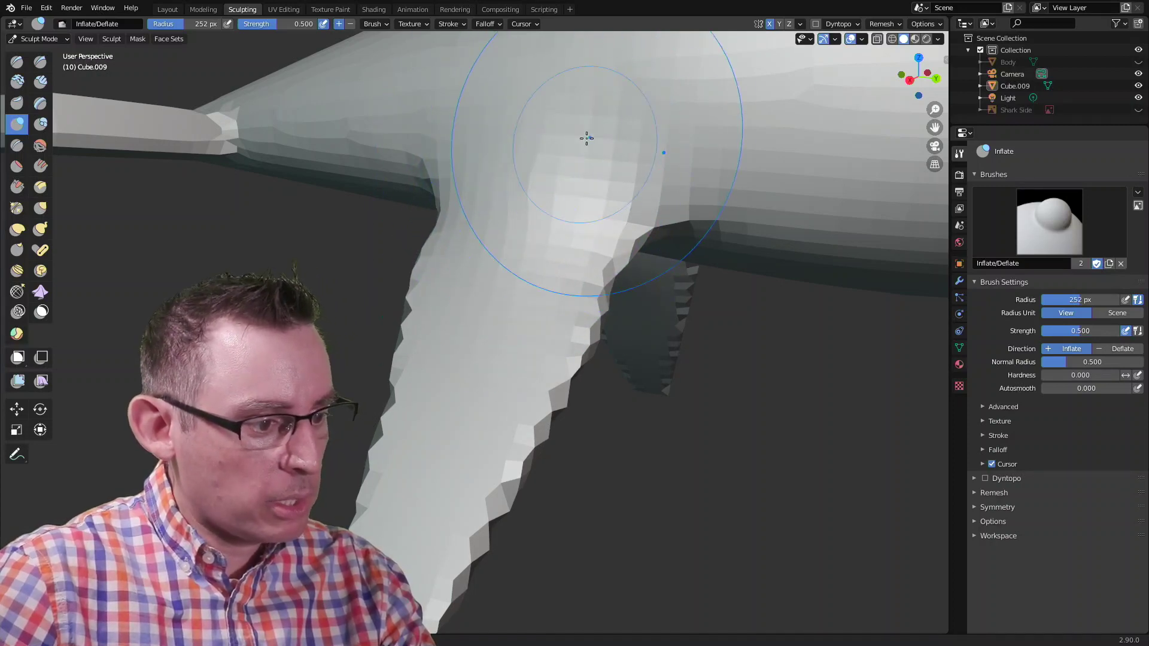
{"action": "middle_click_drag", "start_coordinate": [590, 178], "coordinate": [483, 178]}
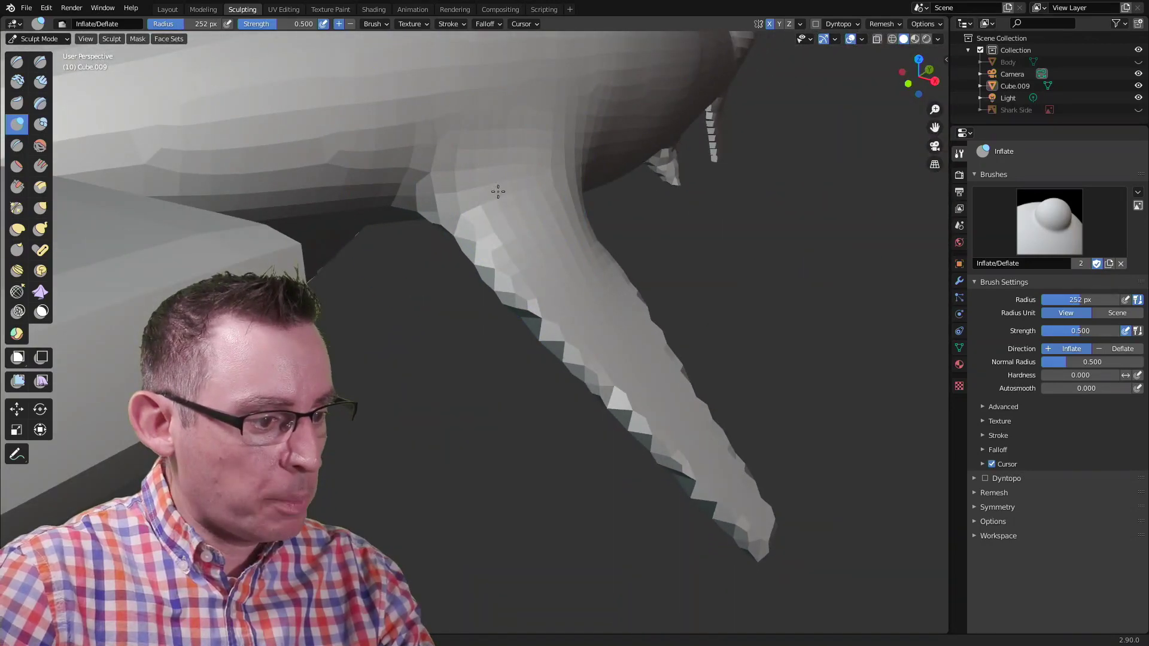
{"action": "mouse_move", "coordinate": [498, 166]}
{"action": "middle_mouse_down"}
{"action": "mouse_move", "coordinate": [336, 186]}
{"action": "mouse_move", "coordinate": [455, 177]}
{"action": "middle_mouse_up"}
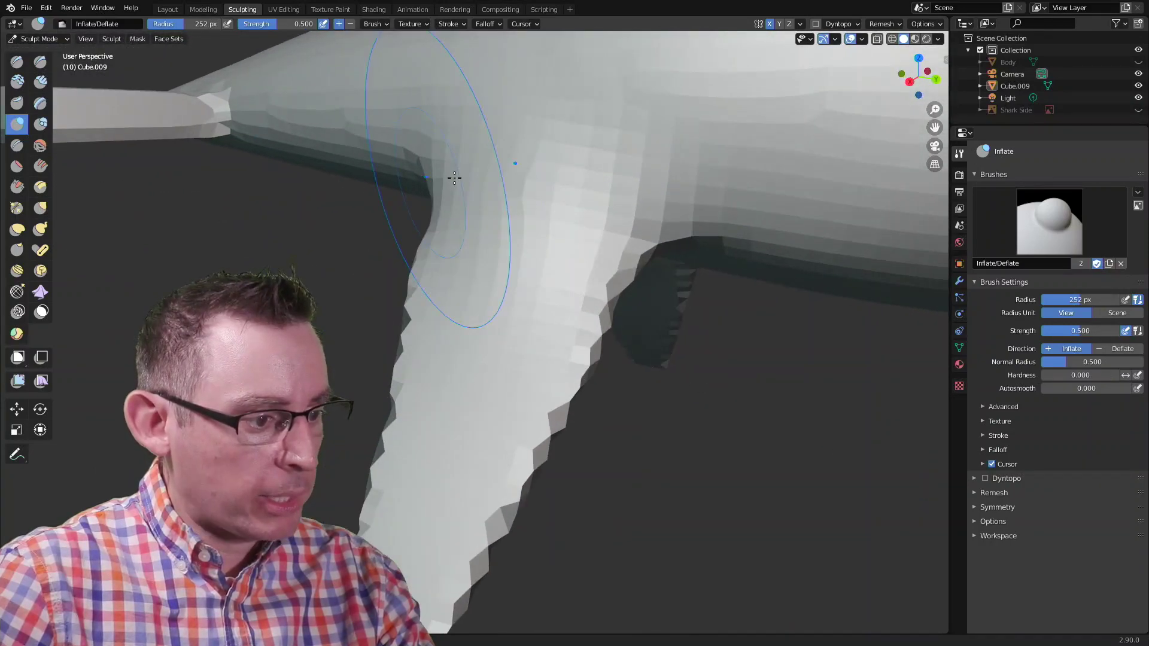
{"action": "left_click_drag", "start_coordinate": [474, 196], "coordinate": [665, 184]}
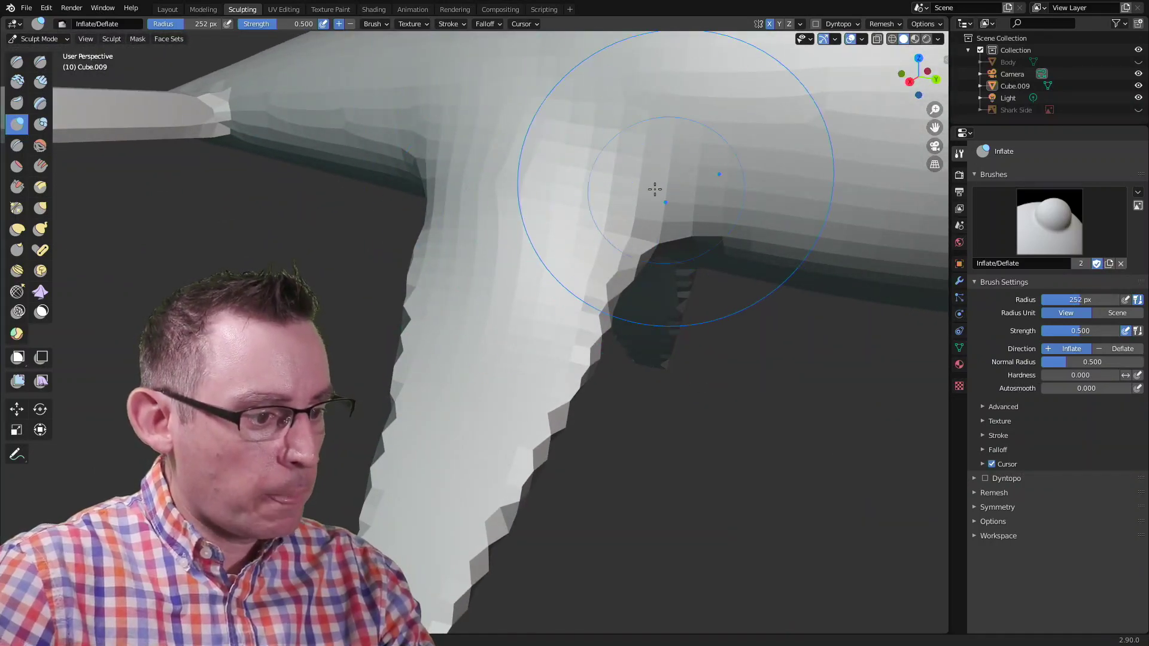
{"action": "mouse_move", "coordinate": [667, 171]}
{"action": "middle_mouse_down"}
{"action": "mouse_move", "coordinate": [542, 211]}
{"action": "mouse_move", "coordinate": [487, 175]}
{"action": "middle_mouse_up"}
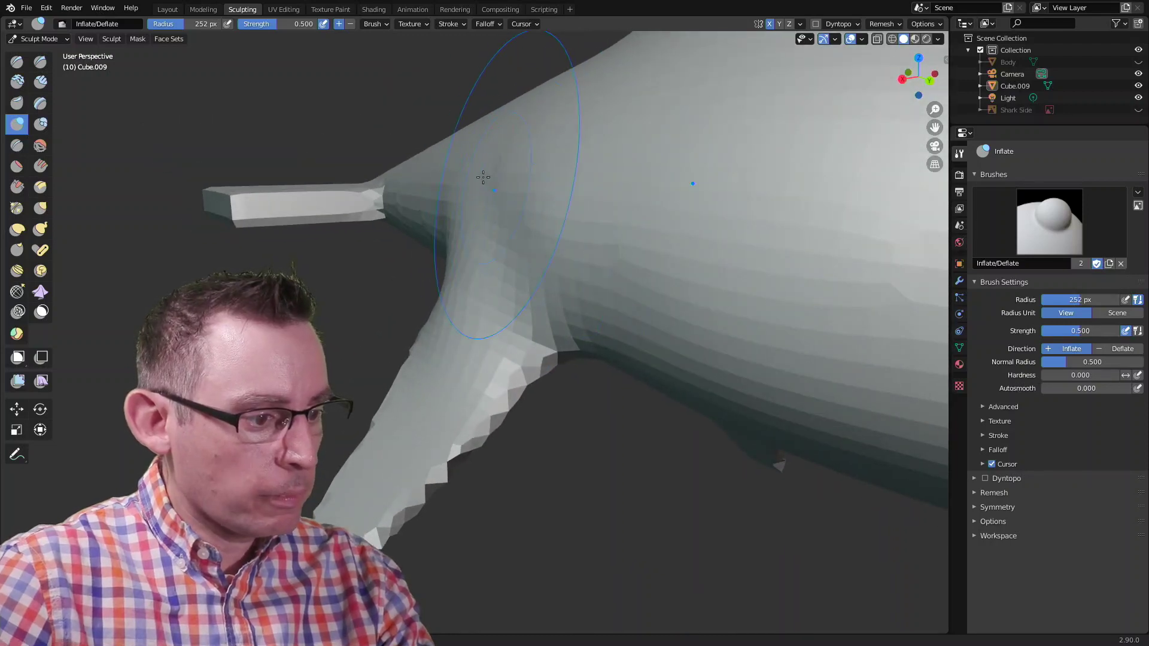
{"action": "middle_click_drag", "start_coordinate": [497, 283], "coordinate": [556, 370]}
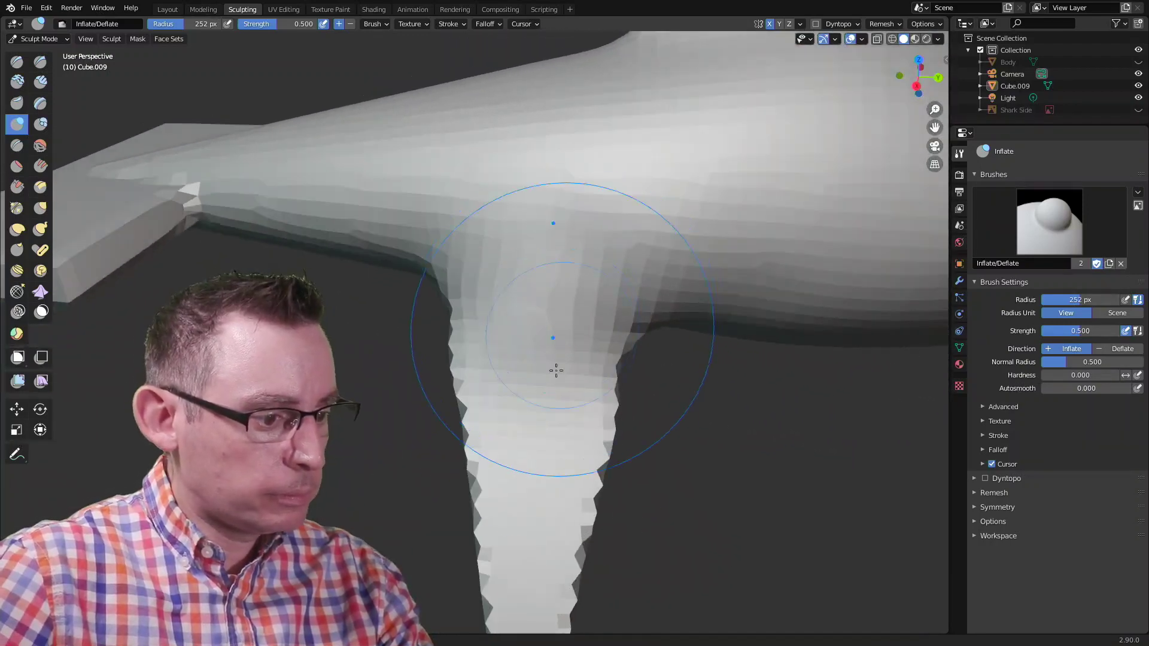
{"action": "left_click_drag", "start_coordinate": [556, 369], "coordinate": [546, 410]}
Step: Shrink the brush to 103 px and orbit to review the fins from below
{"action": "key", "text": "f"}
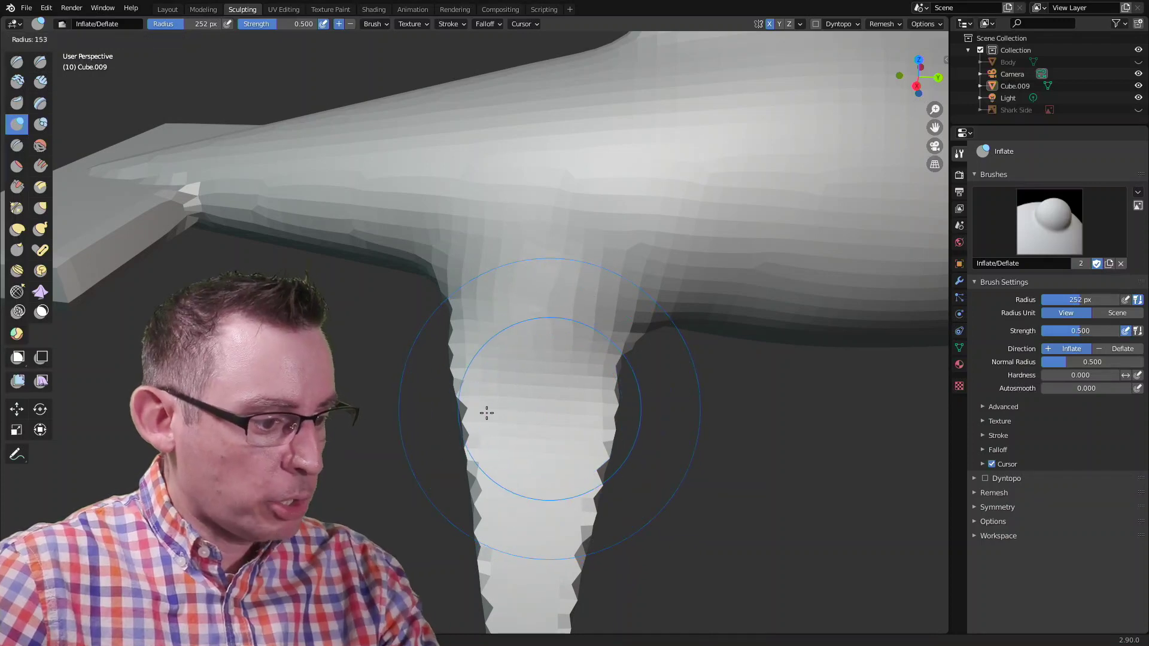
{"action": "left_click", "coordinate": [457, 415]}
{"action": "mouse_move", "coordinate": [531, 416]}
{"action": "middle_mouse_down", "text": "shift"}
{"action": "mouse_move", "coordinate": [505, 278]}
{"action": "mouse_move", "coordinate": [457, 219]}
{"action": "middle_mouse_up", "text": "shift"}
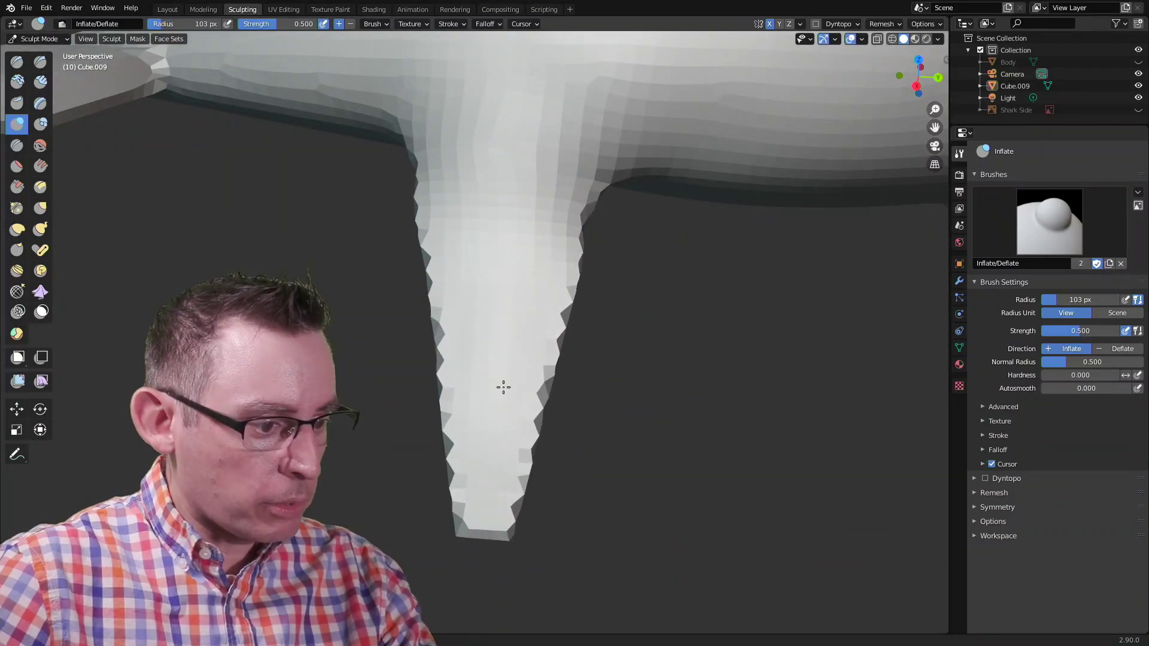
{"action": "middle_click_drag", "start_coordinate": [649, 339], "coordinate": [430, 294]}
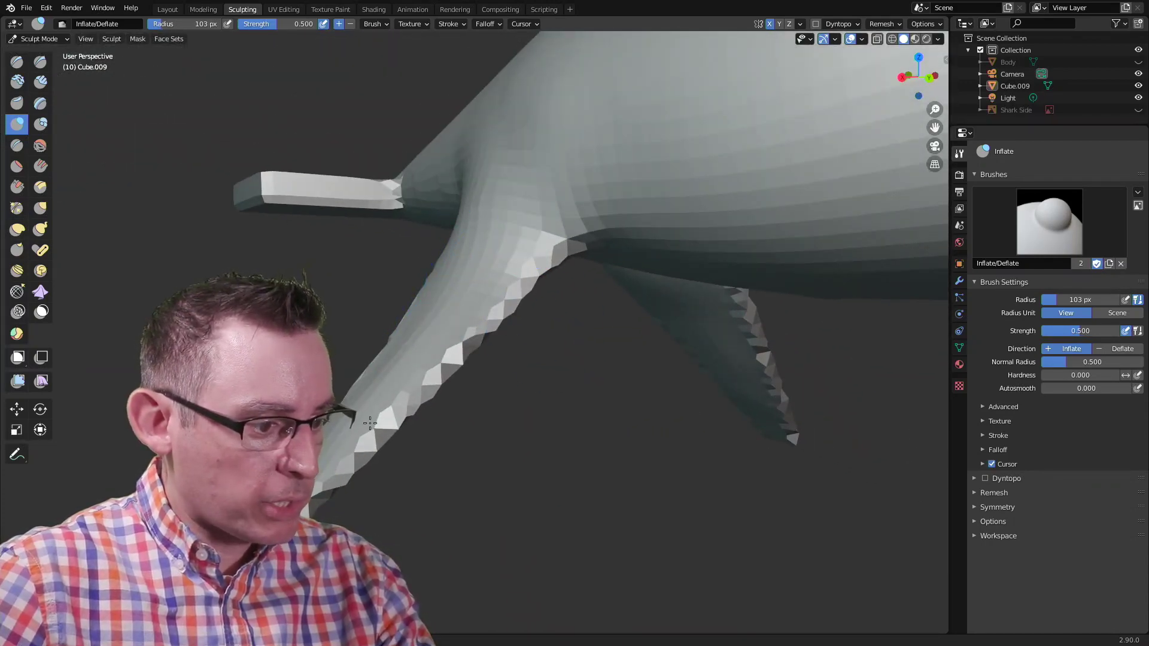
{"action": "mouse_move", "coordinate": [560, 407]}
{"action": "middle_mouse_down"}
{"action": "mouse_move", "coordinate": [713, 321]}
{"action": "mouse_move", "coordinate": [636, 245]}
{"action": "mouse_move", "coordinate": [621, 260]}
{"action": "mouse_move", "coordinate": [525, 181]}
{"action": "middle_mouse_up"}
{"action": "middle_click_drag", "start_coordinate": [599, 246], "coordinate": [600, 289]}
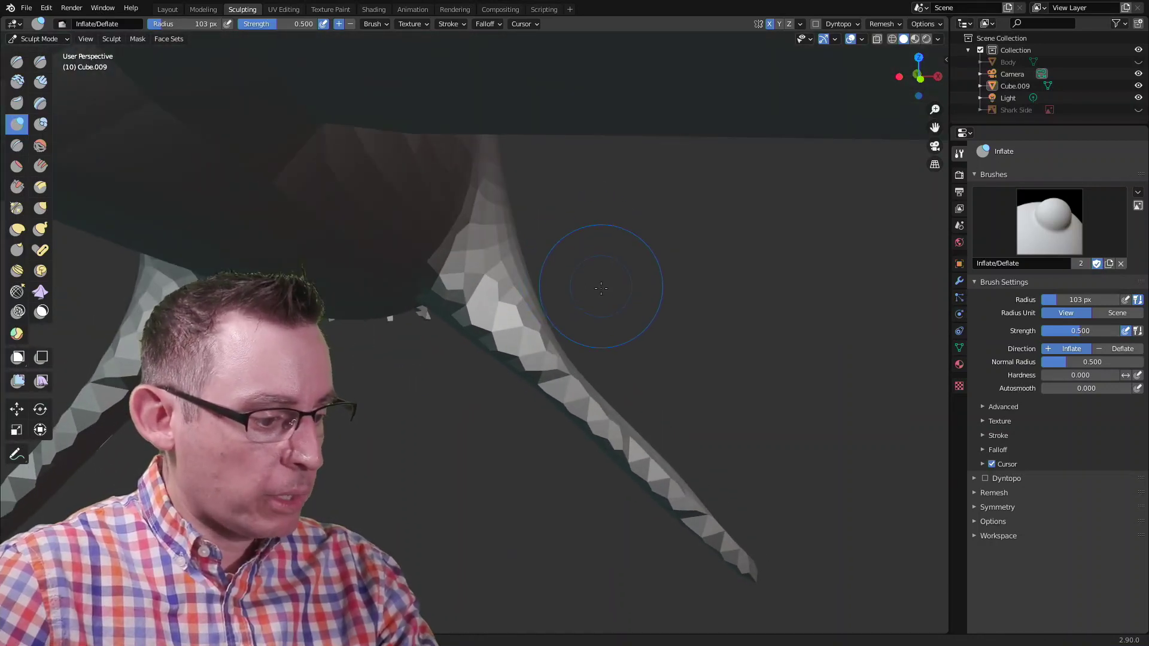
{"action": "left_click", "coordinate": [40, 207]}
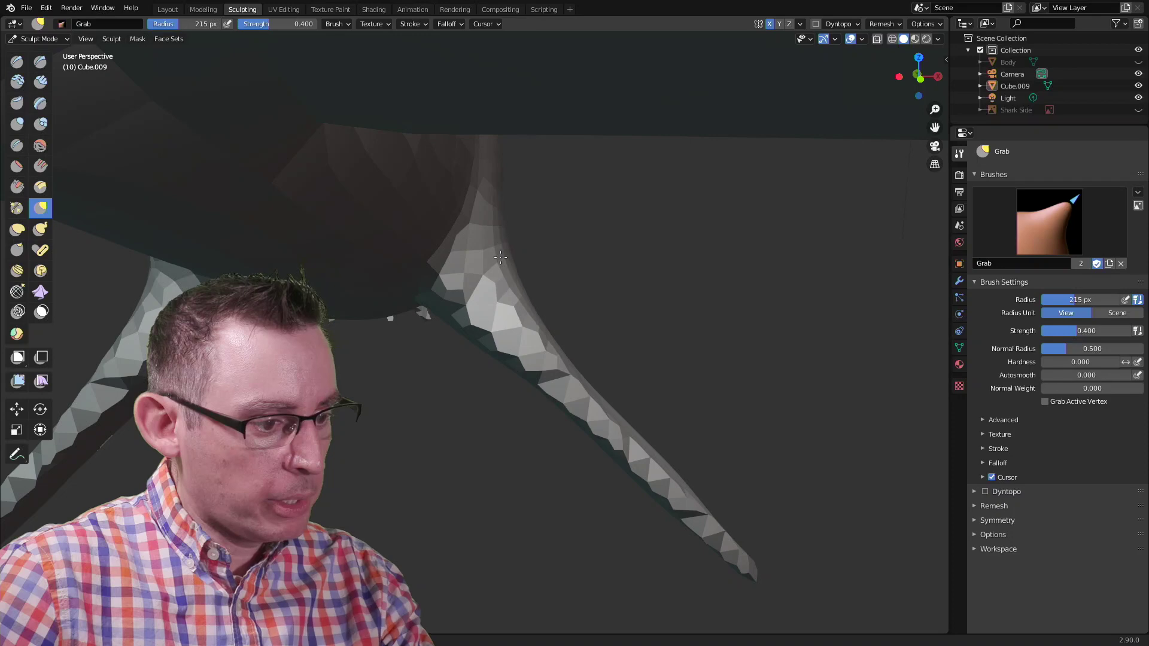
Step: Orbit around the shark to frame the dorsal fin's flat tip
{"action": "middle_click_drag", "start_coordinate": [625, 278], "coordinate": [448, 244]}
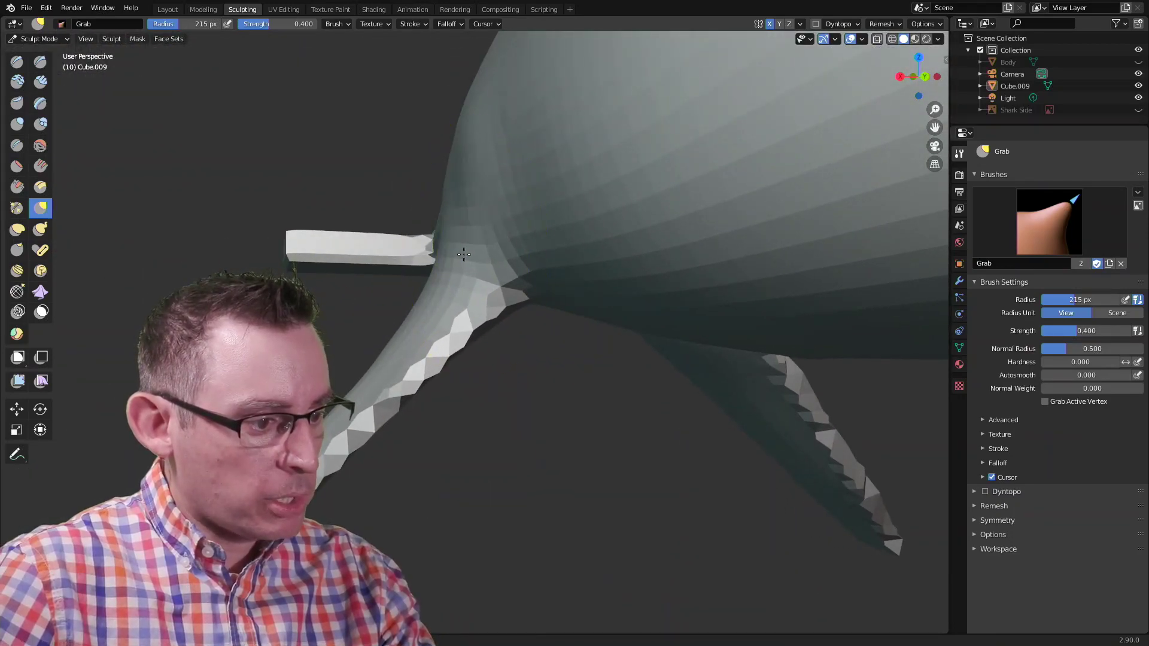
{"action": "mouse_move", "coordinate": [463, 254]}
{"action": "middle_mouse_down"}
{"action": "mouse_move", "coordinate": [524, 233]}
{"action": "mouse_move", "coordinate": [475, 218]}
{"action": "middle_mouse_up"}
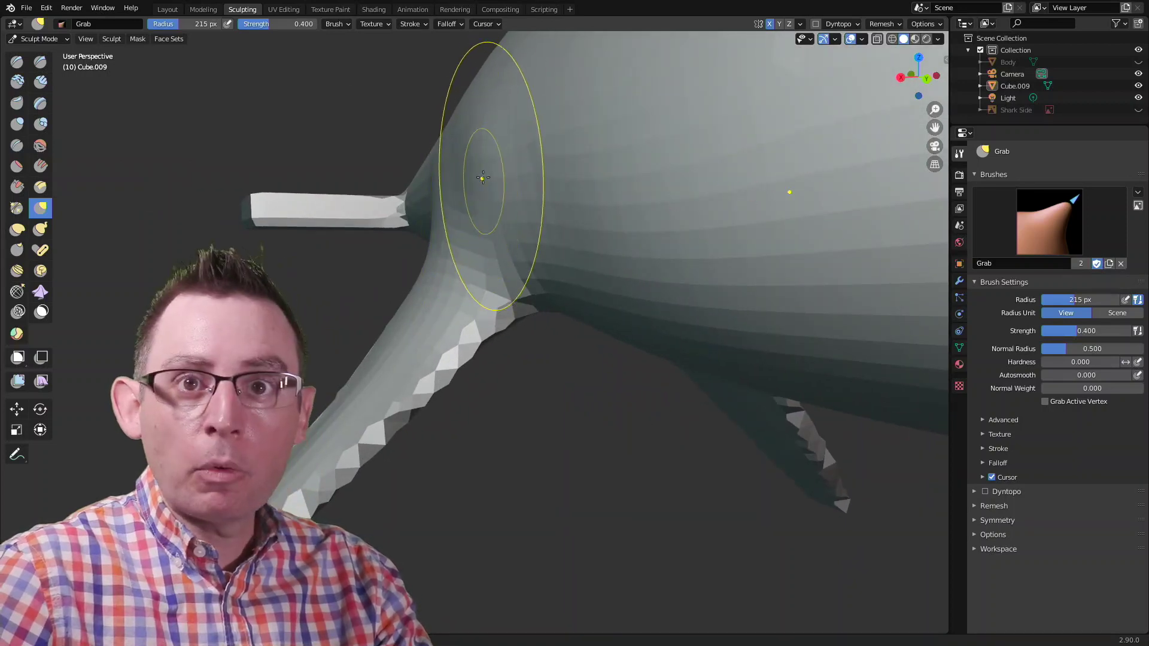
{"action": "middle_click_drag", "start_coordinate": [482, 177], "coordinate": [470, 153]}
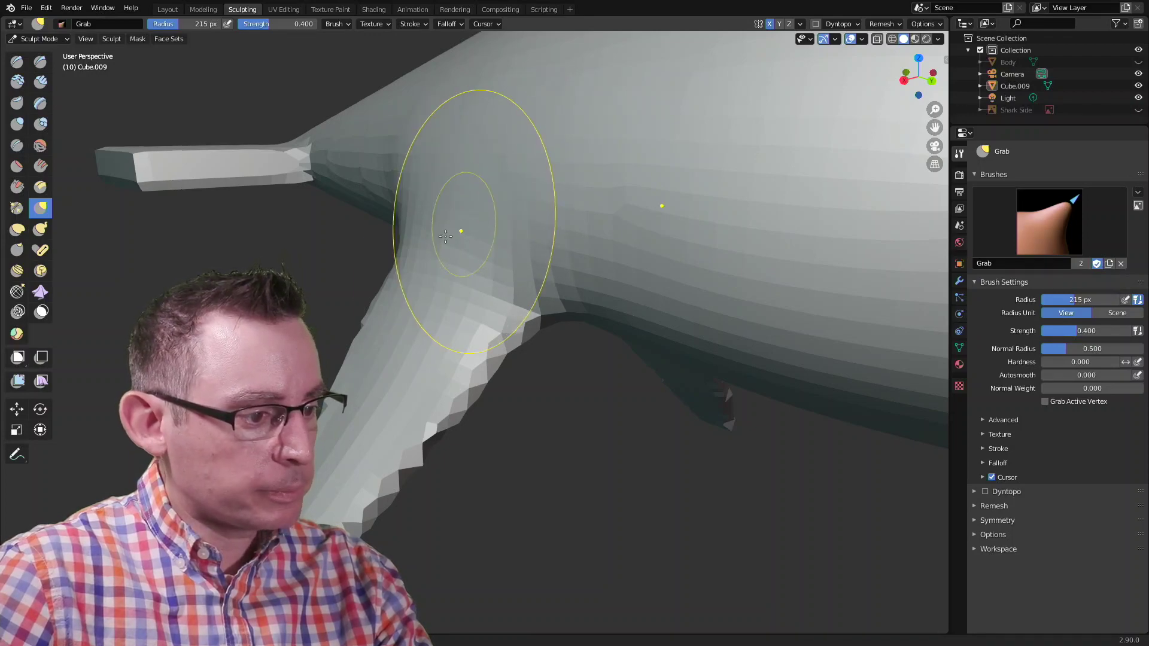
{"action": "mouse_move", "coordinate": [445, 235]}
{"action": "middle_mouse_down"}
{"action": "mouse_move", "coordinate": [552, 231]}
{"action": "mouse_move", "coordinate": [517, 279]}
{"action": "mouse_move", "coordinate": [434, 210]}
{"action": "mouse_move", "coordinate": [518, 192]}
{"action": "mouse_move", "coordinate": [522, 203]}
{"action": "middle_mouse_up"}
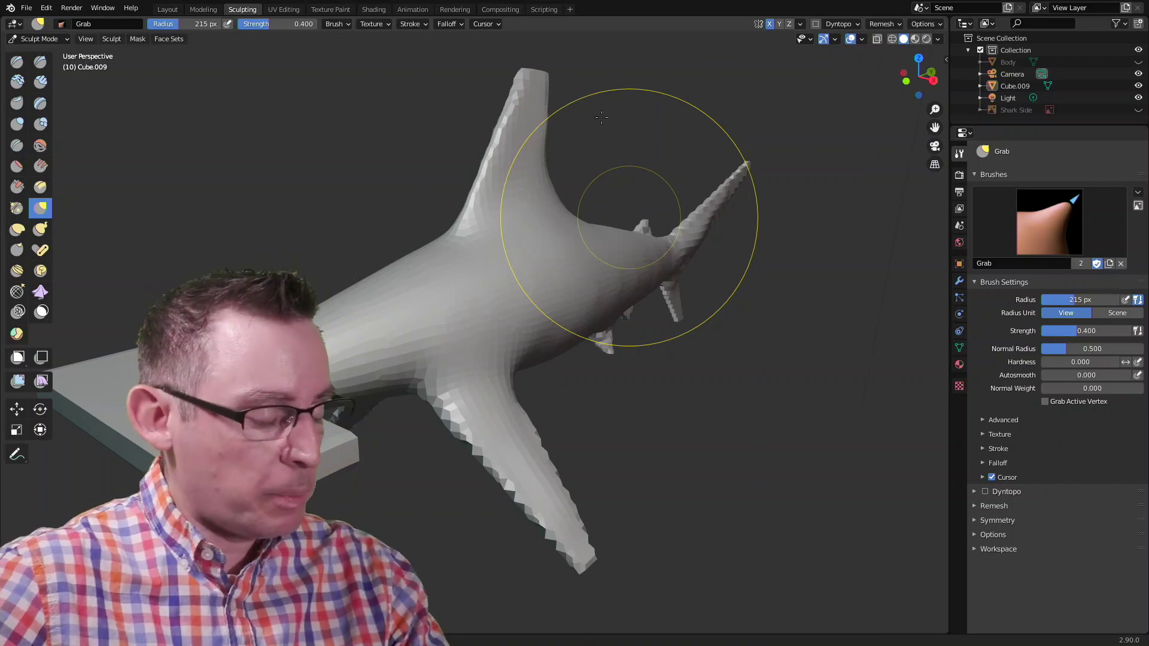
{"action": "middle_click_drag", "start_coordinate": [565, 185], "coordinate": [538, 211]}
{"action": "scroll", "coordinate": [525, 226], "scroll_direction": "up", "scroll_amount": 3}
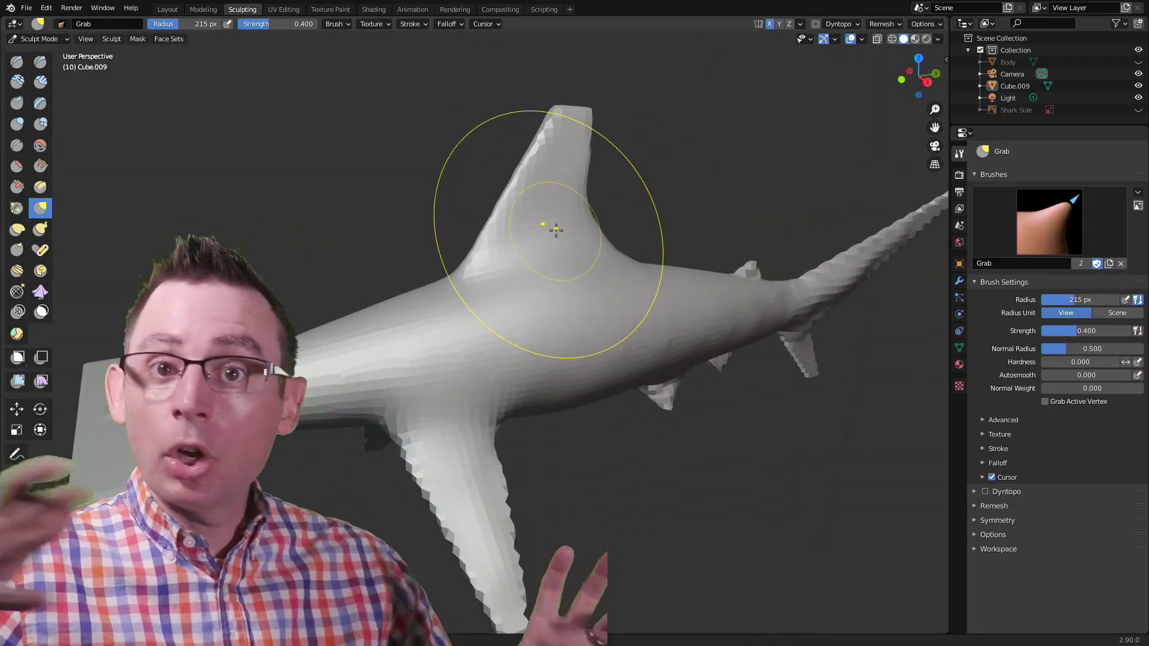
{"action": "mouse_move", "coordinate": [651, 265]}
{"action": "middle_mouse_down"}
{"action": "mouse_move", "coordinate": [618, 275]}
{"action": "mouse_move", "coordinate": [654, 262]}
{"action": "mouse_move", "coordinate": [526, 154]}
{"action": "middle_mouse_up"}
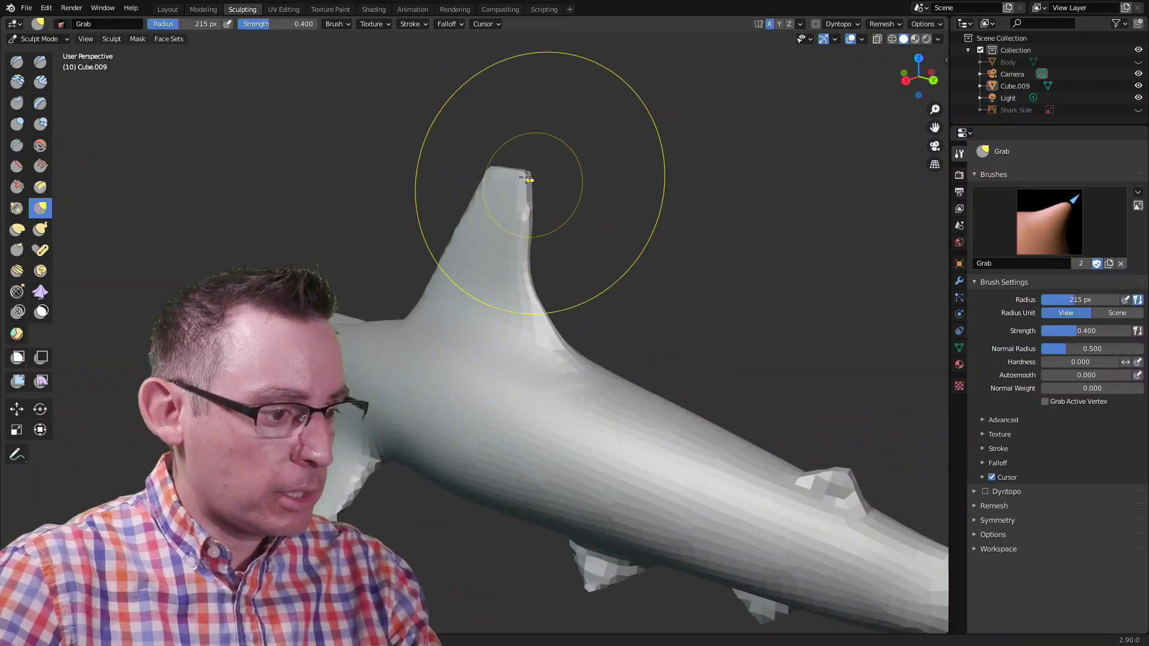
{"action": "scroll", "coordinate": [572, 190], "scroll_direction": "up", "scroll_amount": 3}
{"action": "middle_click_drag", "start_coordinate": [572, 190], "coordinate": [654, 180]}
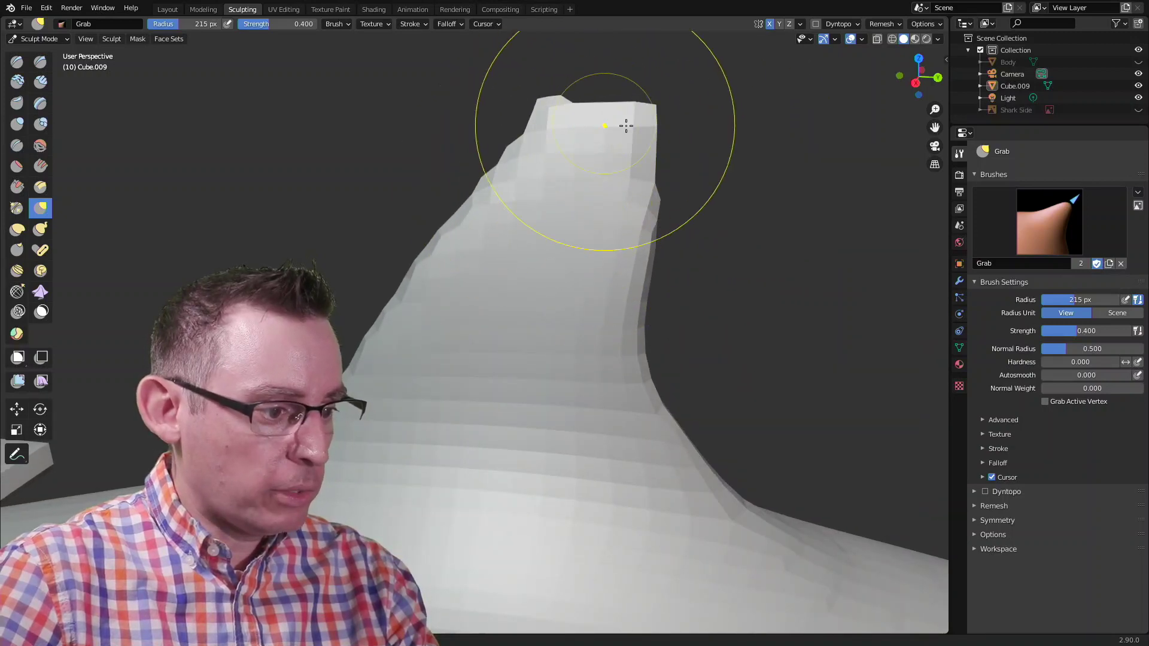
{"action": "scroll", "coordinate": [626, 126], "scroll_direction": "down", "scroll_amount": 3}
{"action": "middle_click_drag", "start_coordinate": [625, 125], "coordinate": [658, 176]}
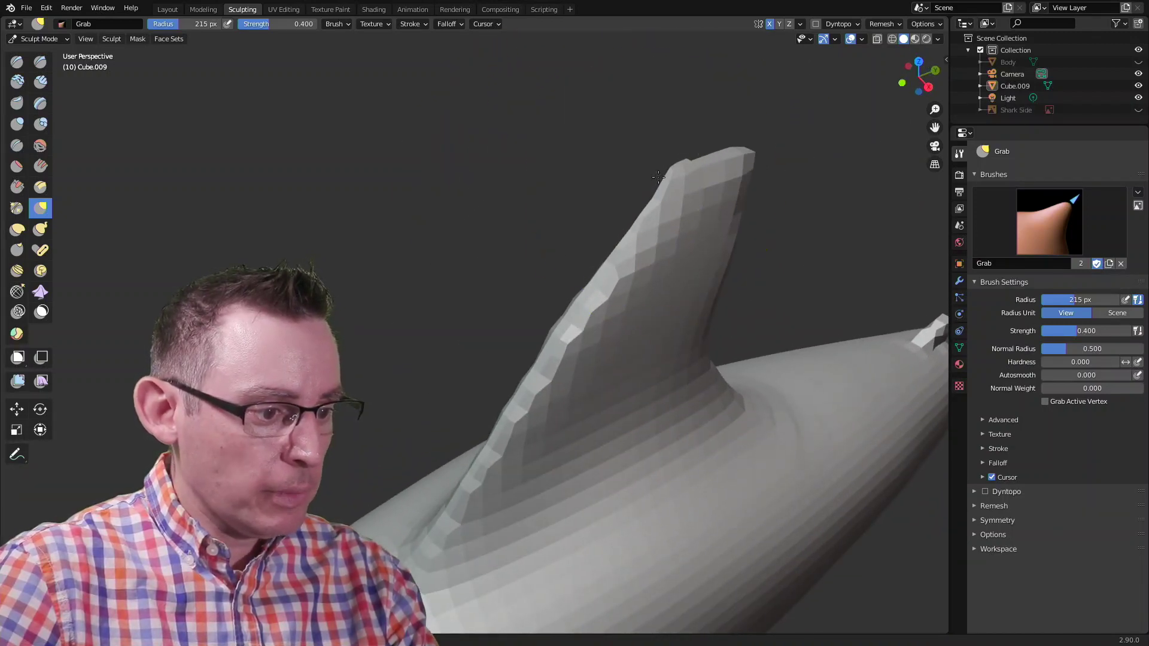
{"action": "middle_click_drag", "start_coordinate": [674, 183], "coordinate": [589, 141]}
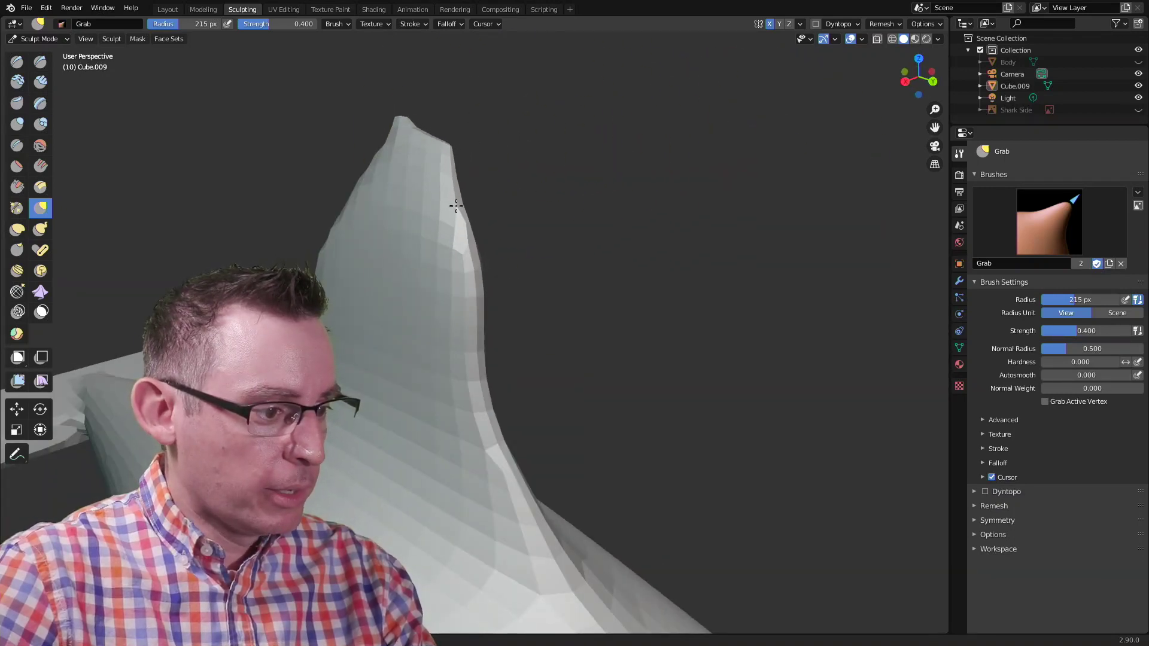
{"action": "mouse_move", "coordinate": [456, 206]}
{"action": "middle_mouse_down"}
{"action": "mouse_move", "coordinate": [559, 164]}
{"action": "mouse_move", "coordinate": [584, 140]}
{"action": "middle_mouse_up"}
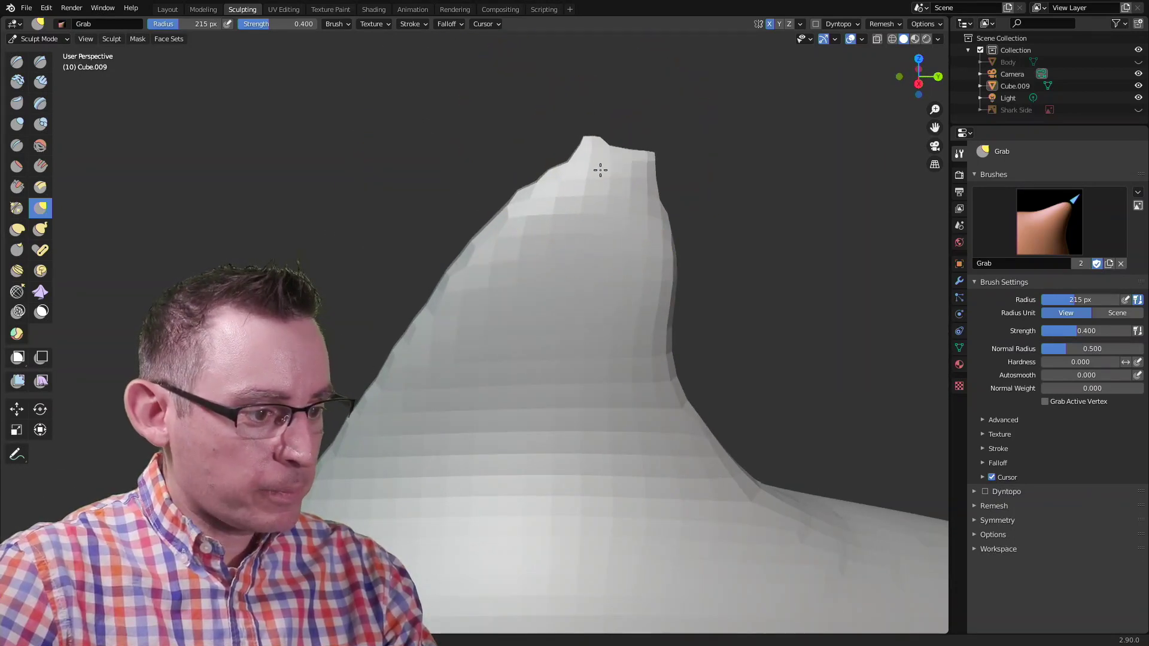
Step: Pull the dorsal fin's flat tip up into a sharp peak with the Grab brush
{"action": "left_click_drag", "start_coordinate": [600, 166], "coordinate": [626, 85]}
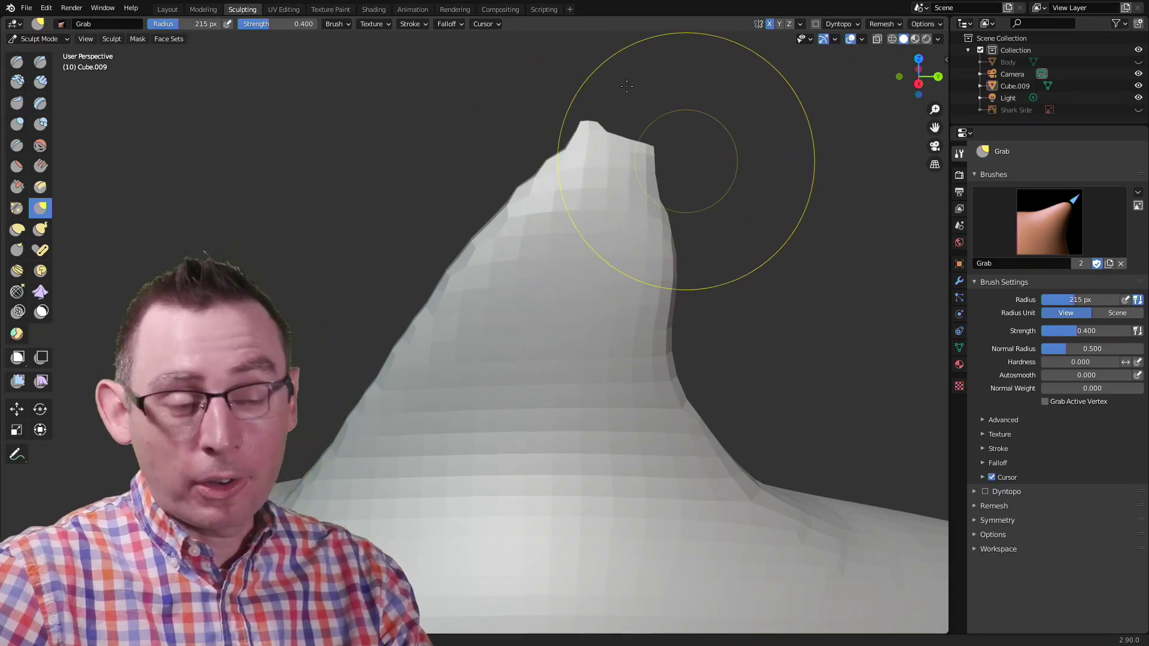
{"action": "mouse_move", "coordinate": [602, 168]}
{"action": "middle_mouse_down"}
{"action": "mouse_move", "coordinate": [699, 201]}
{"action": "mouse_move", "coordinate": [631, 227]}
{"action": "middle_mouse_up"}
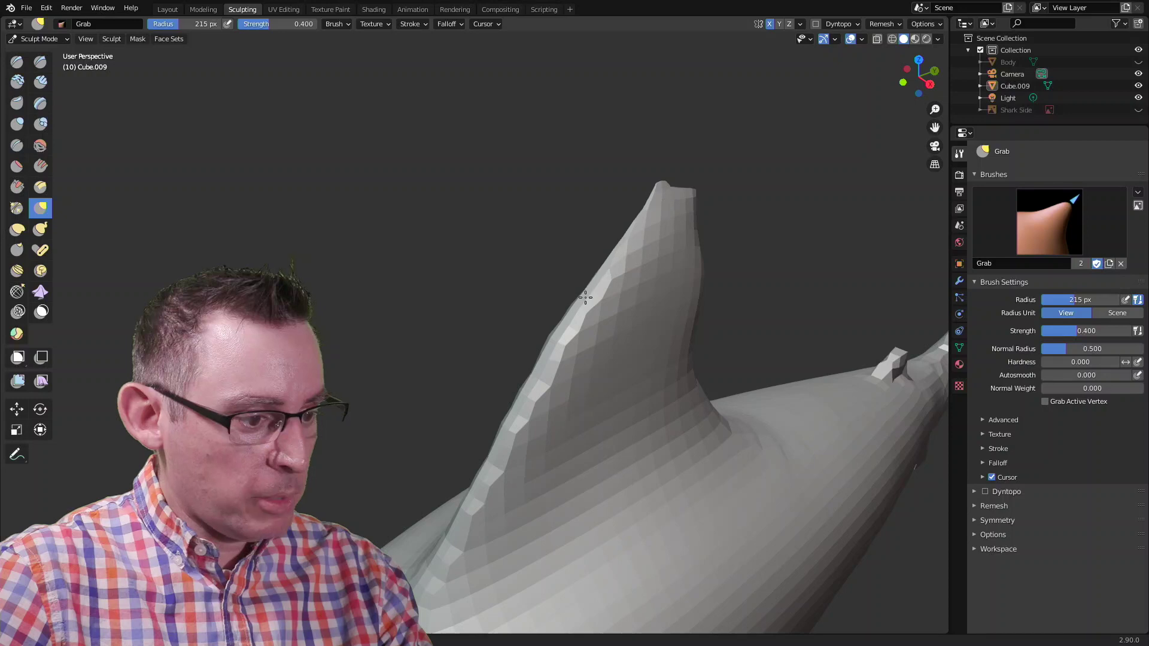
{"action": "mouse_move", "coordinate": [616, 257]}
{"action": "middle_mouse_down"}
{"action": "mouse_move", "coordinate": [568, 296]}
{"action": "mouse_move", "coordinate": [494, 398]}
{"action": "middle_mouse_up"}
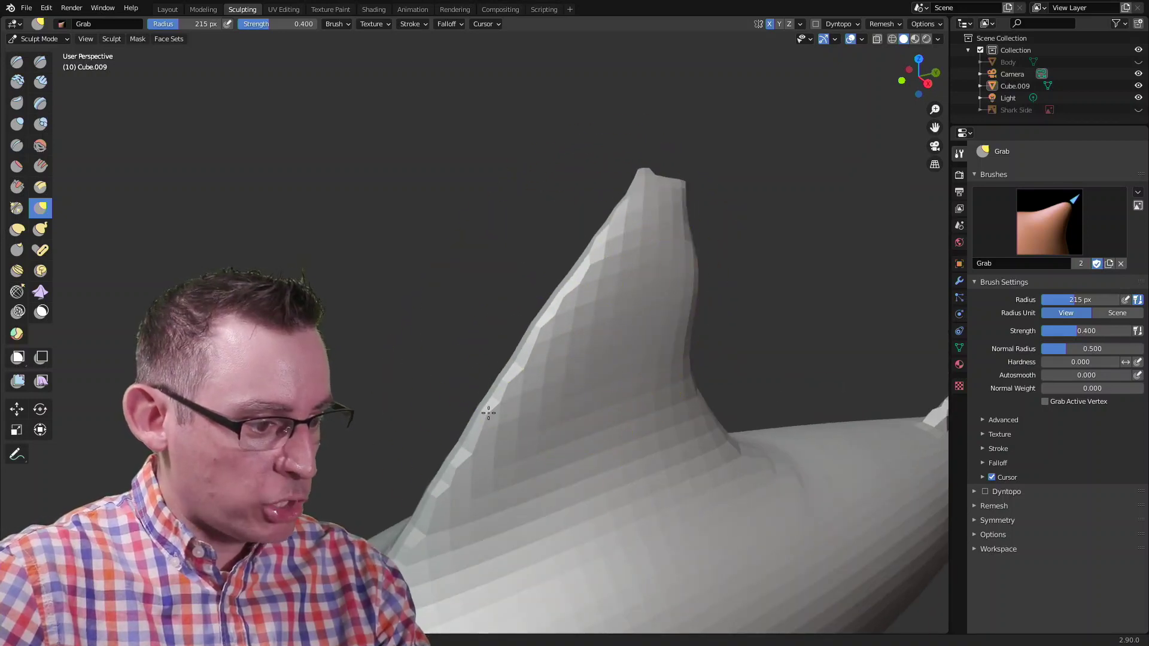
{"action": "mouse_move", "coordinate": [684, 276]}
{"action": "middle_mouse_down"}
{"action": "mouse_move", "coordinate": [540, 208]}
{"action": "mouse_move", "coordinate": [672, 300]}
{"action": "middle_mouse_up"}
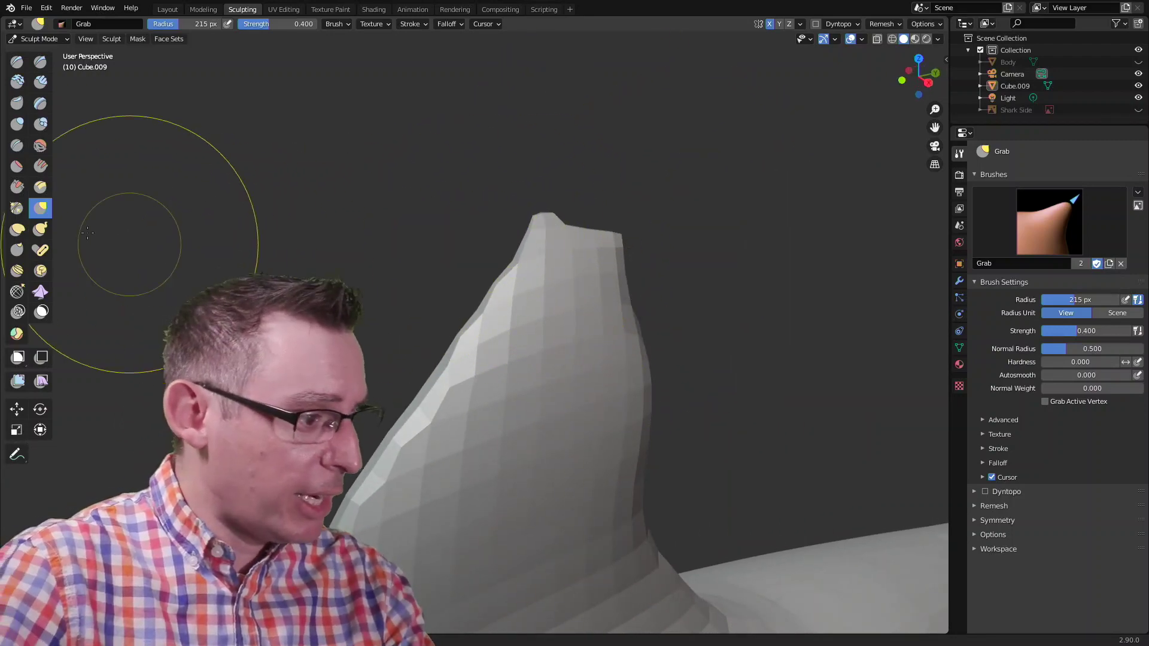
{"action": "left_click_drag", "start_coordinate": [548, 243], "coordinate": [599, 297]}
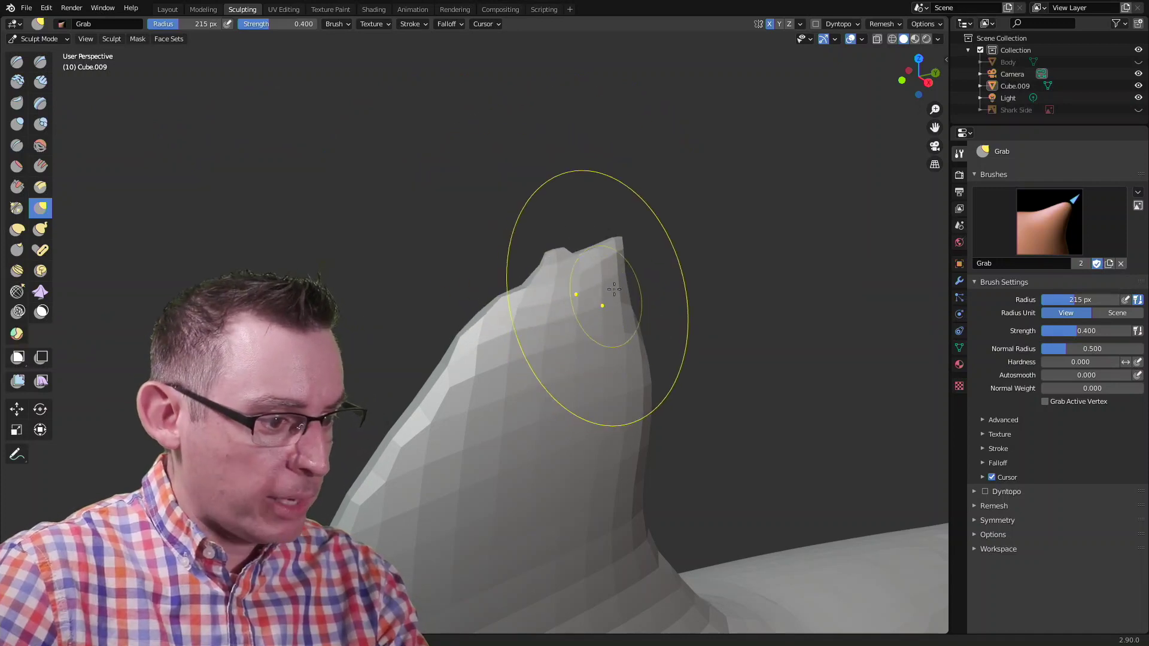
{"action": "left_click_drag", "start_coordinate": [616, 226], "coordinate": [559, 210]}
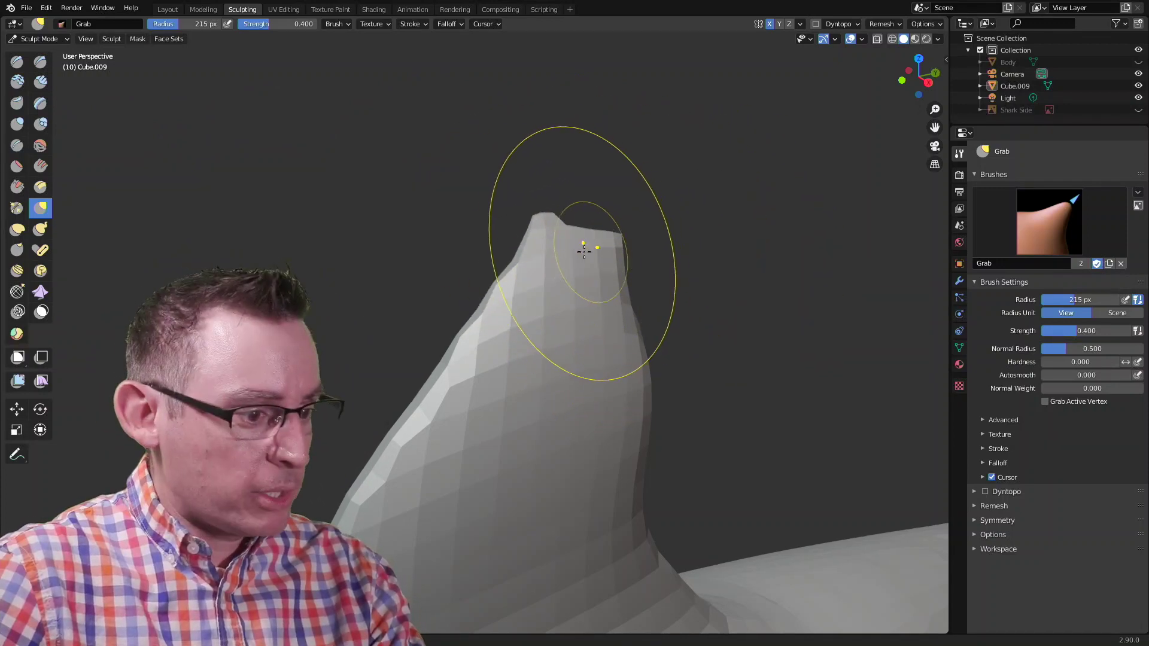
{"action": "middle_click_drag", "start_coordinate": [523, 263], "coordinate": [107, 139]}
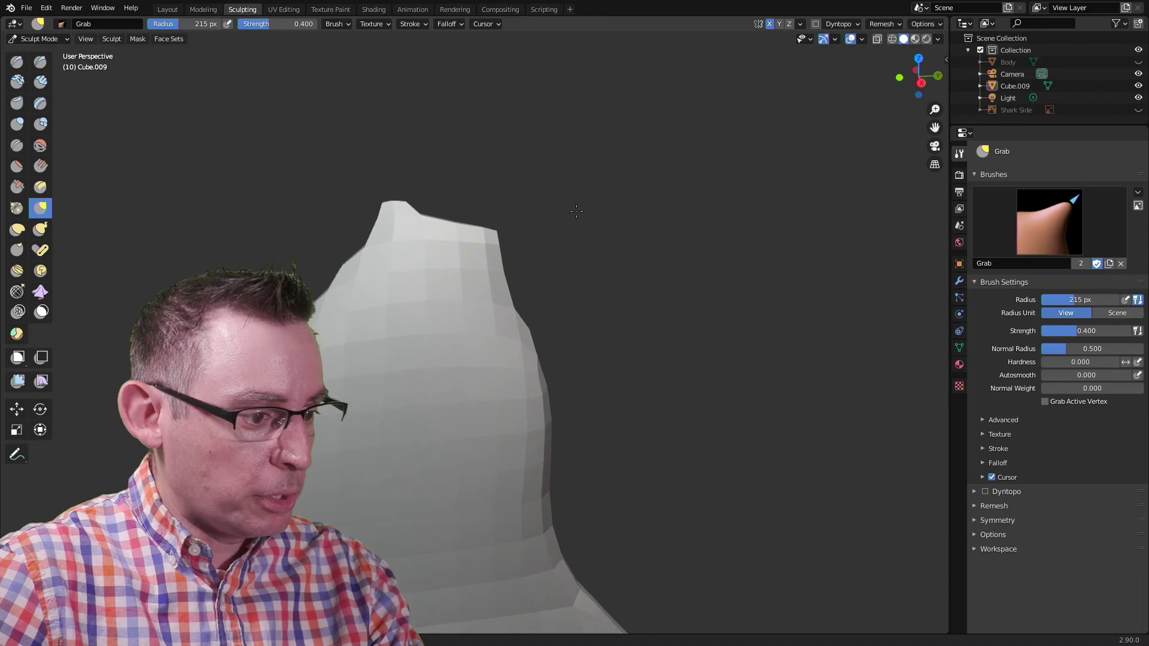
{"action": "left_click", "coordinate": [36, 39]}
Step: In Edit Mode, box-select the fin tip vertices through X-ray
{"action": "left_click", "coordinate": [40, 66]}
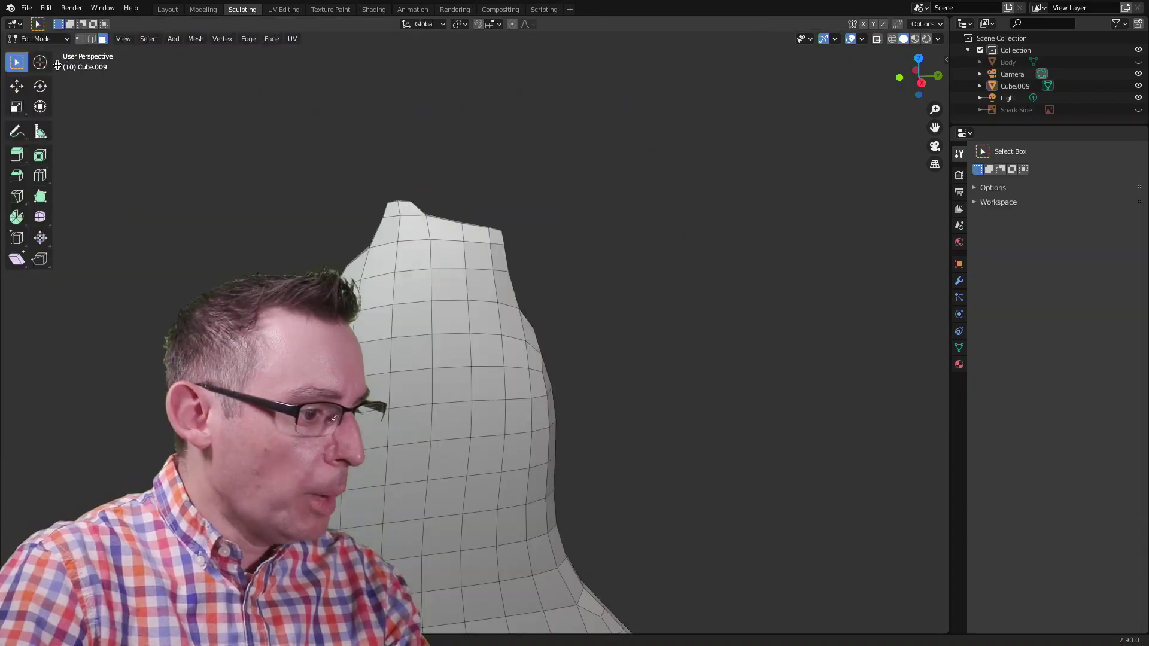
{"action": "middle_click_drag", "start_coordinate": [341, 143], "coordinate": [357, 144]}
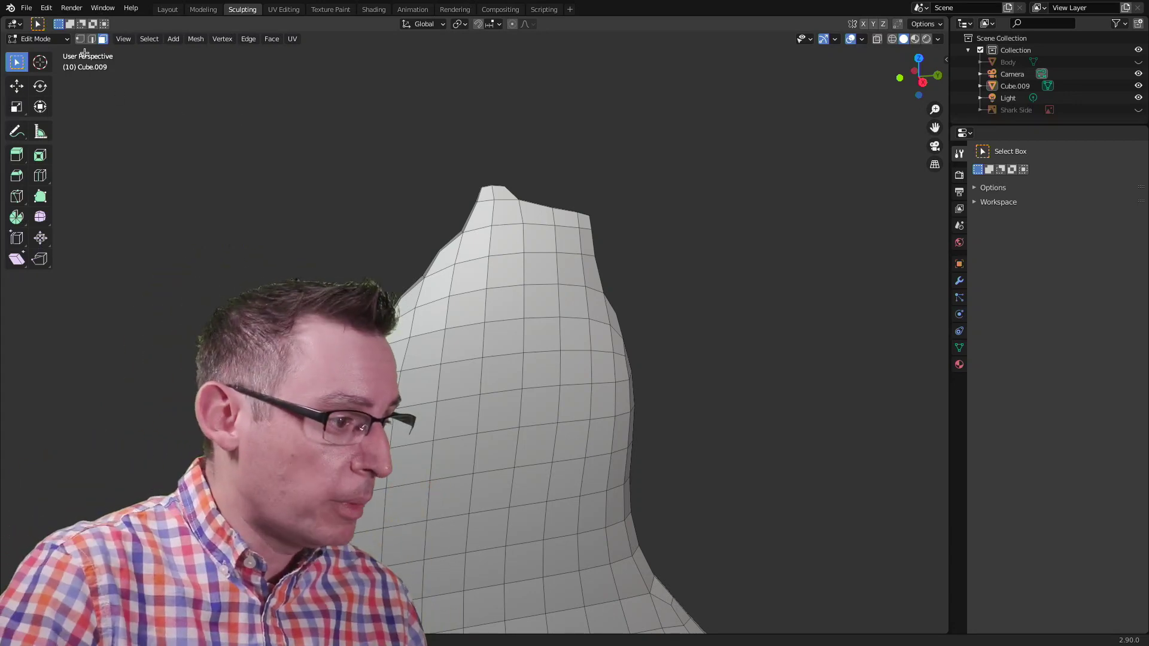
{"action": "left_click", "coordinate": [877, 40]}
{"action": "left_click_drag", "start_coordinate": [537, 168], "coordinate": [556, 211]}
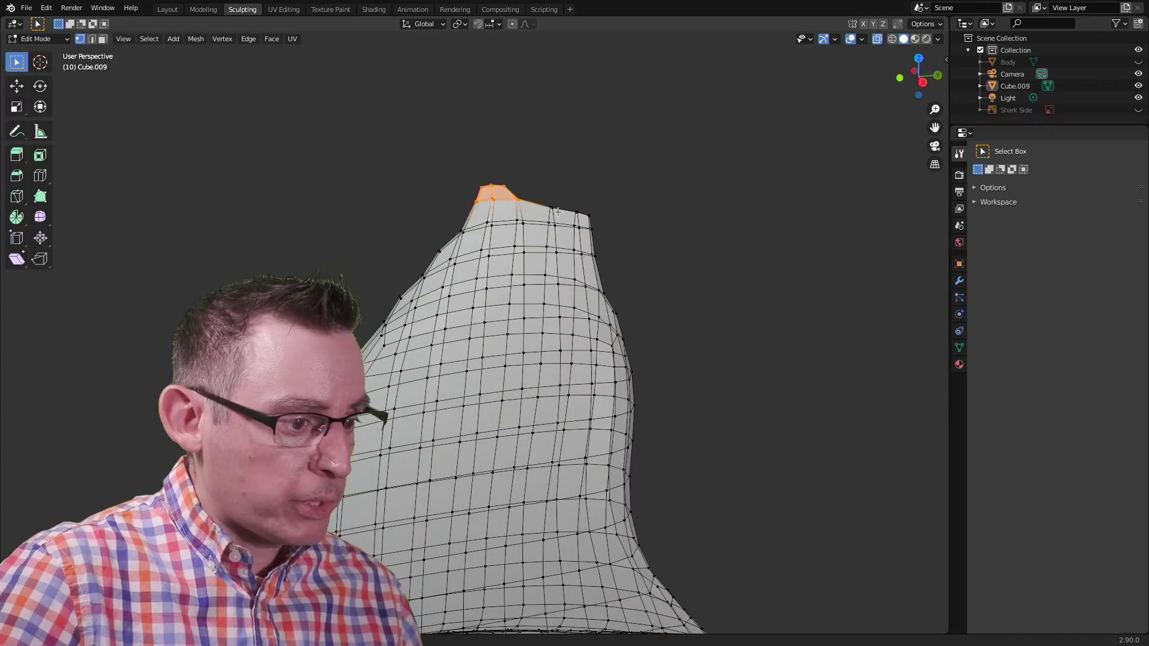
{"action": "left_click", "coordinate": [877, 40]}
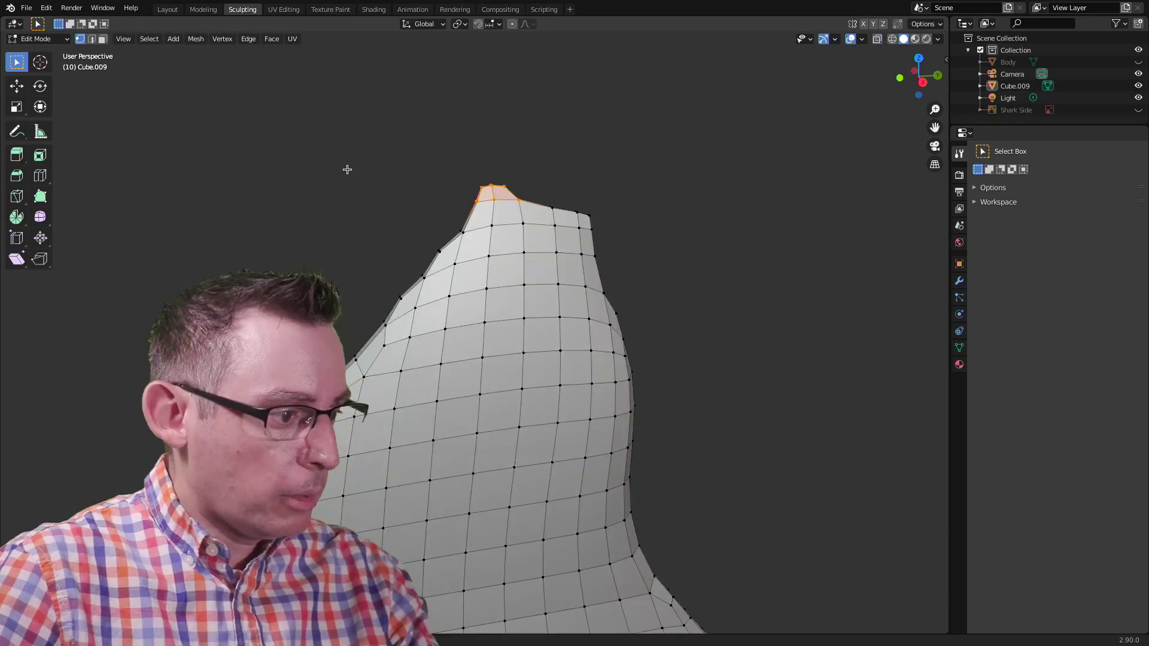
{"action": "middle_click_drag", "start_coordinate": [218, 182], "coordinate": [280, 178]}
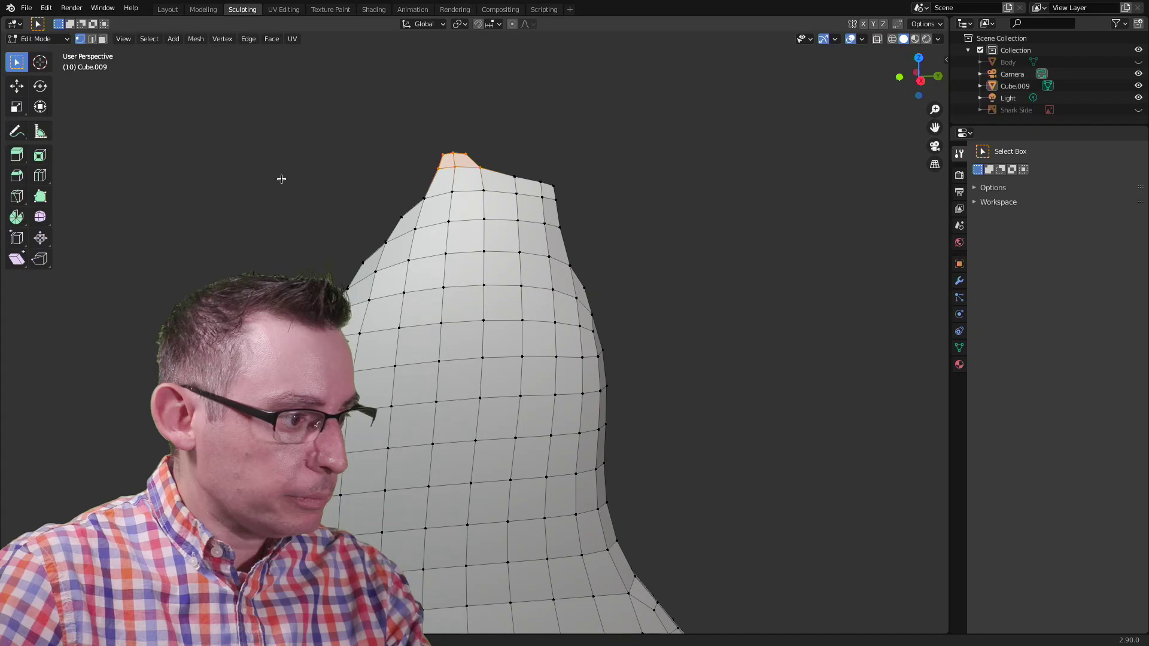
Step: Move the tip vertices down and up along Z with the Move gizmo to even the peak
{"action": "left_click", "coordinate": [16, 87]}
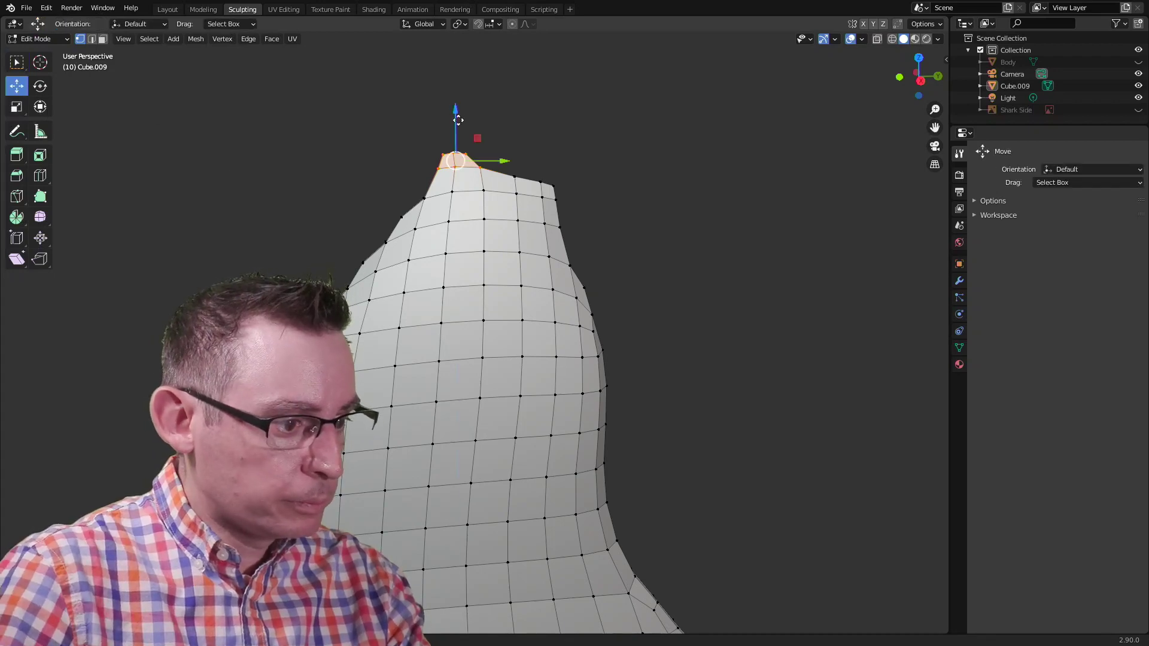
{"action": "left_click_drag", "start_coordinate": [457, 120], "coordinate": [456, 126]}
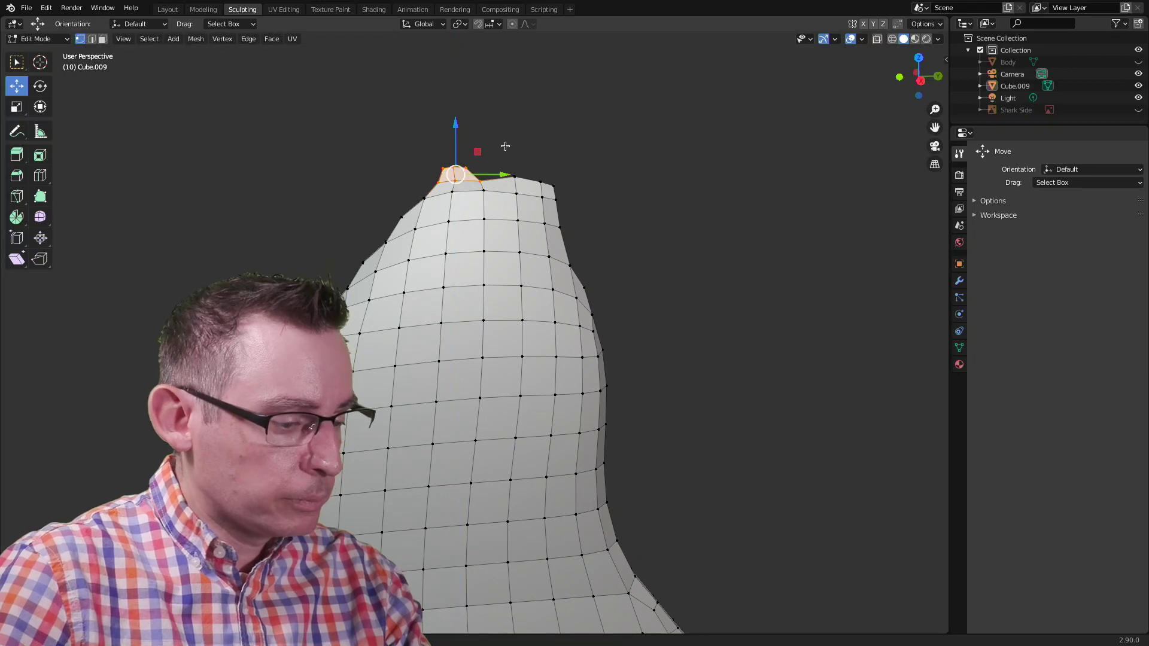
{"action": "middle_click_drag", "start_coordinate": [504, 146], "coordinate": [538, 136]}
{"action": "mouse_move", "coordinate": [626, 129]}
{"action": "middle_mouse_down"}
{"action": "mouse_move", "coordinate": [595, 187]}
{"action": "mouse_move", "coordinate": [456, 170]}
{"action": "mouse_move", "coordinate": [476, 164]}
{"action": "mouse_move", "coordinate": [426, 190]}
{"action": "mouse_move", "coordinate": [549, 178]}
{"action": "middle_mouse_up"}
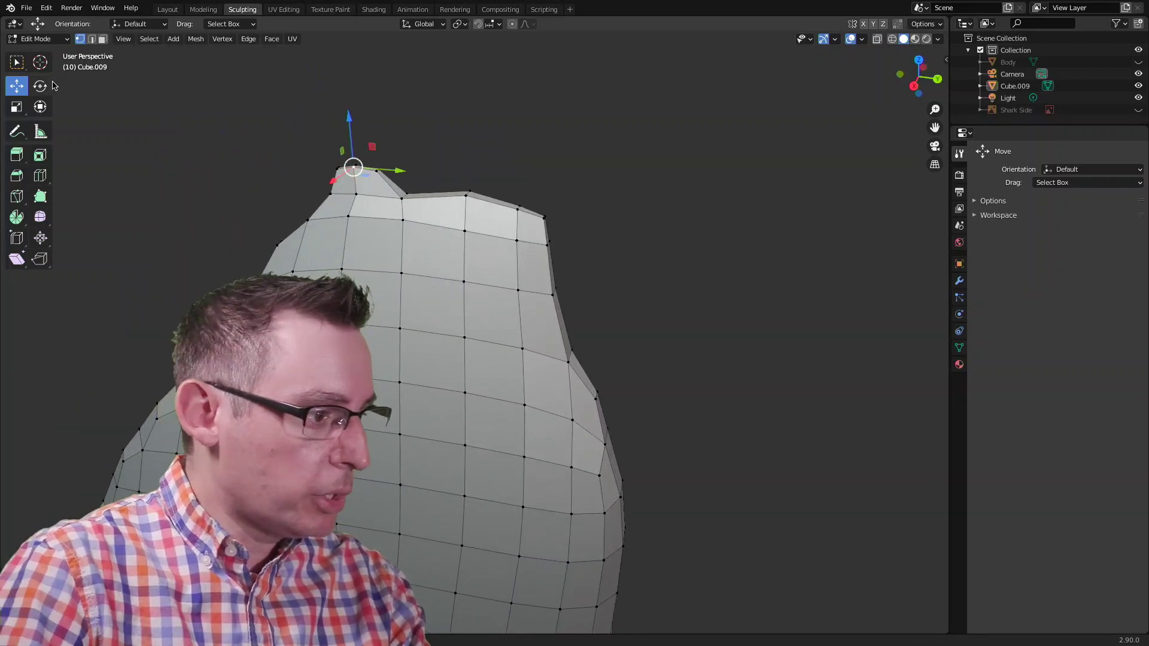
{"action": "left_click", "coordinate": [93, 41]}
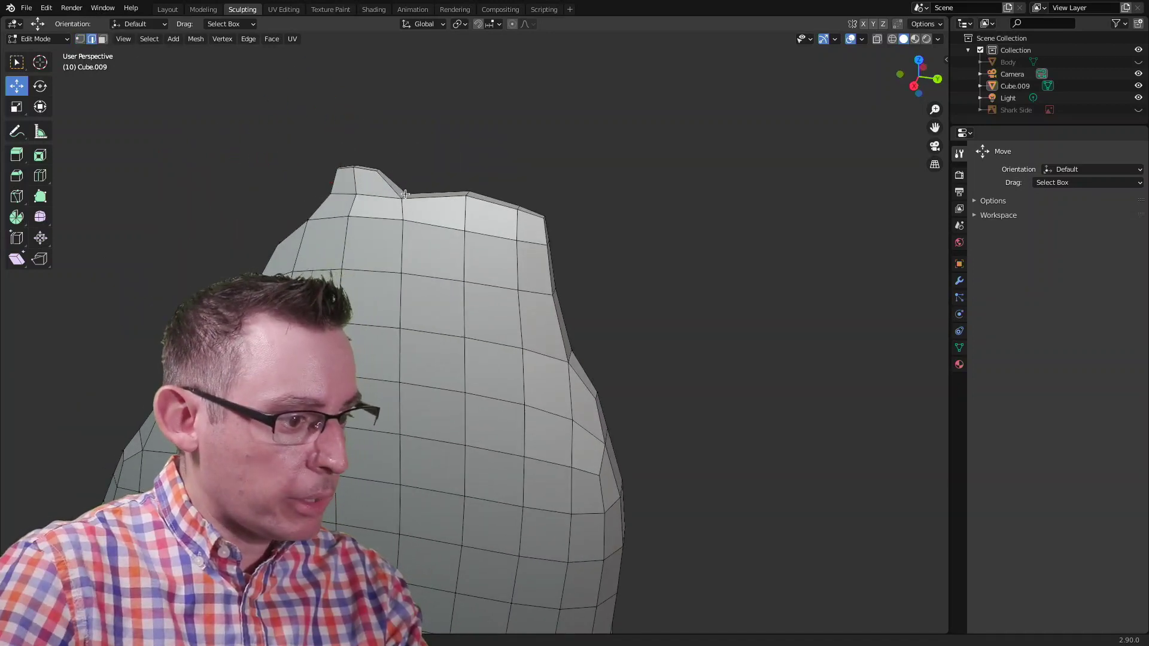
{"action": "left_click_drag", "start_coordinate": [400, 152], "coordinate": [401, 126]}
Step: Slide a tip vertex sideways to level the top edge, then return to Sculpt Mode
{"action": "mouse_move", "coordinate": [401, 126]}
{"action": "middle_mouse_down"}
{"action": "mouse_move", "coordinate": [393, 162]}
{"action": "mouse_move", "coordinate": [478, 151]}
{"action": "mouse_move", "coordinate": [440, 182]}
{"action": "middle_mouse_up"}
{"action": "left_click", "coordinate": [392, 161]}
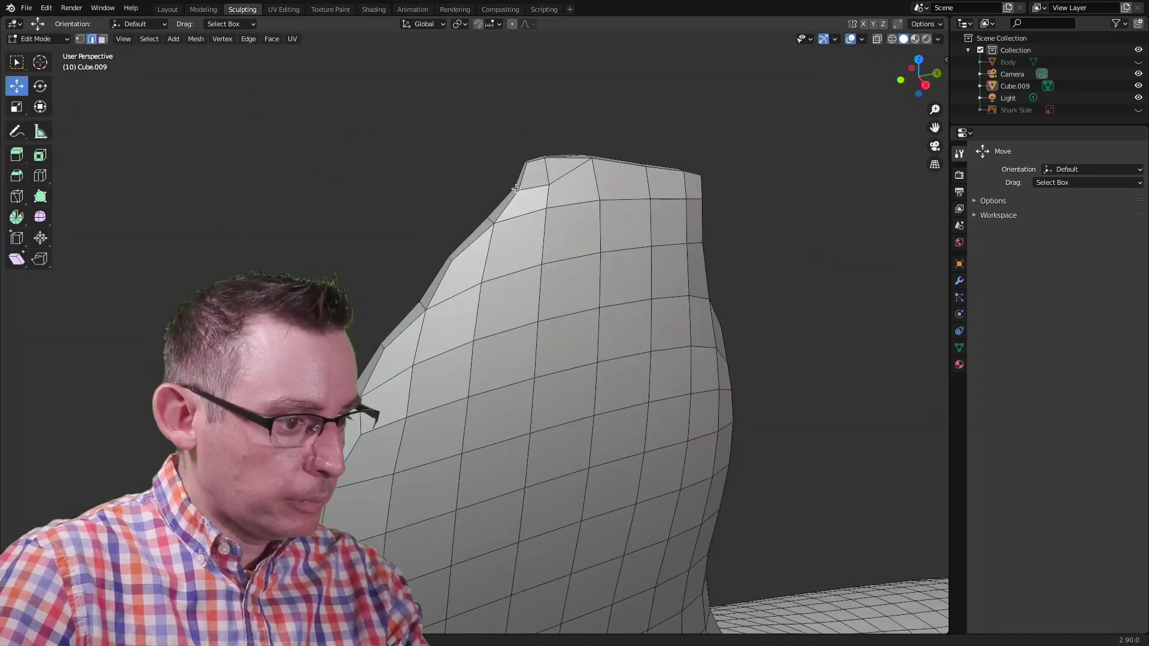
{"action": "left_click_drag", "start_coordinate": [551, 188], "coordinate": [543, 192]}
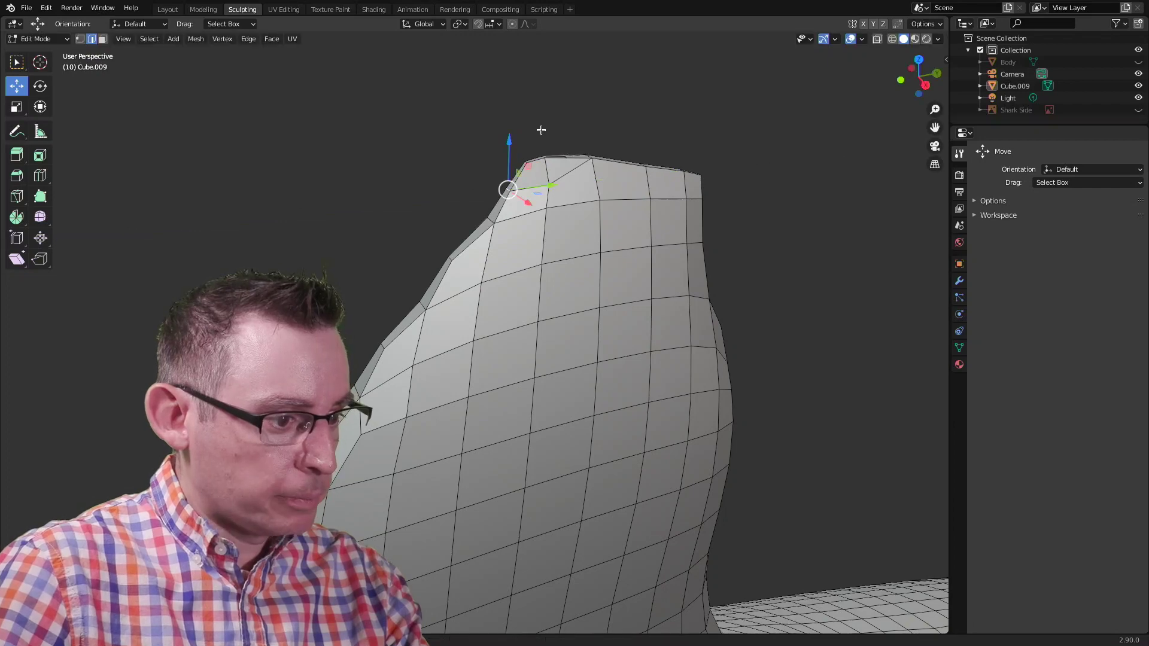
{"action": "middle_click_drag", "start_coordinate": [539, 128], "coordinate": [554, 110]}
{"action": "left_click", "coordinate": [36, 39]}
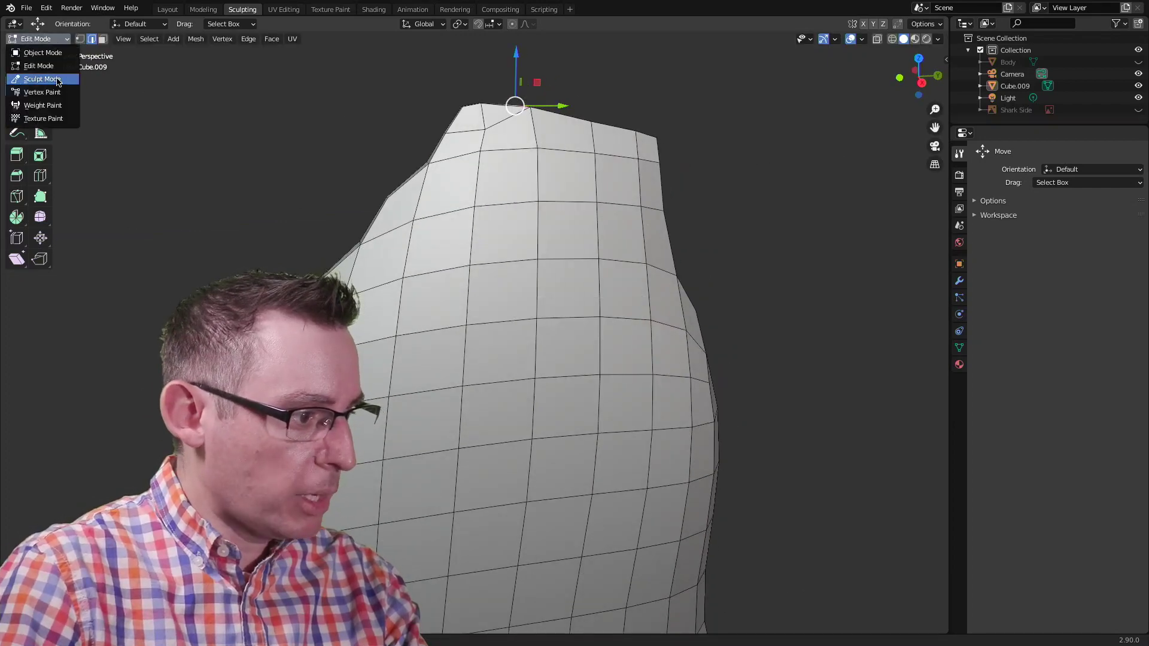
{"action": "left_click", "coordinate": [57, 81]}
Step: Smooth the faceted top of the dorsal fin with a 131 px Smooth brush
{"action": "middle_click_drag", "start_coordinate": [462, 180], "coordinate": [110, 208]}
{"action": "left_click", "coordinate": [41, 144]}
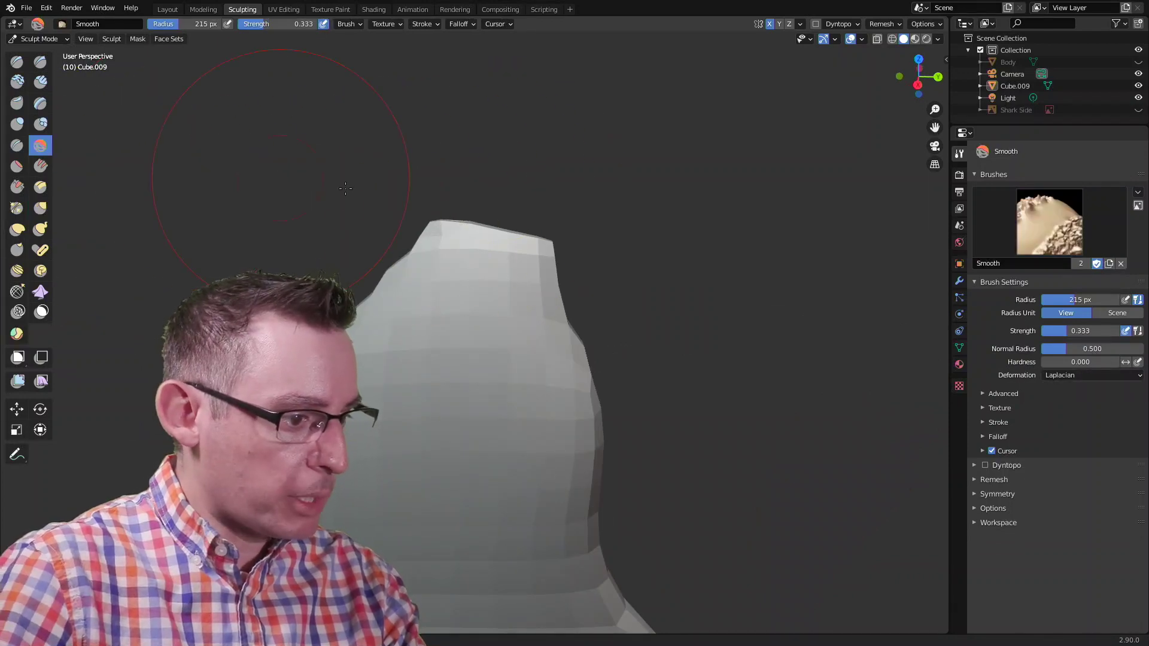
{"action": "mouse_move", "coordinate": [485, 216]}
{"action": "middle_mouse_down"}
{"action": "mouse_move", "coordinate": [582, 202]}
{"action": "mouse_move", "coordinate": [562, 248]}
{"action": "middle_mouse_up"}
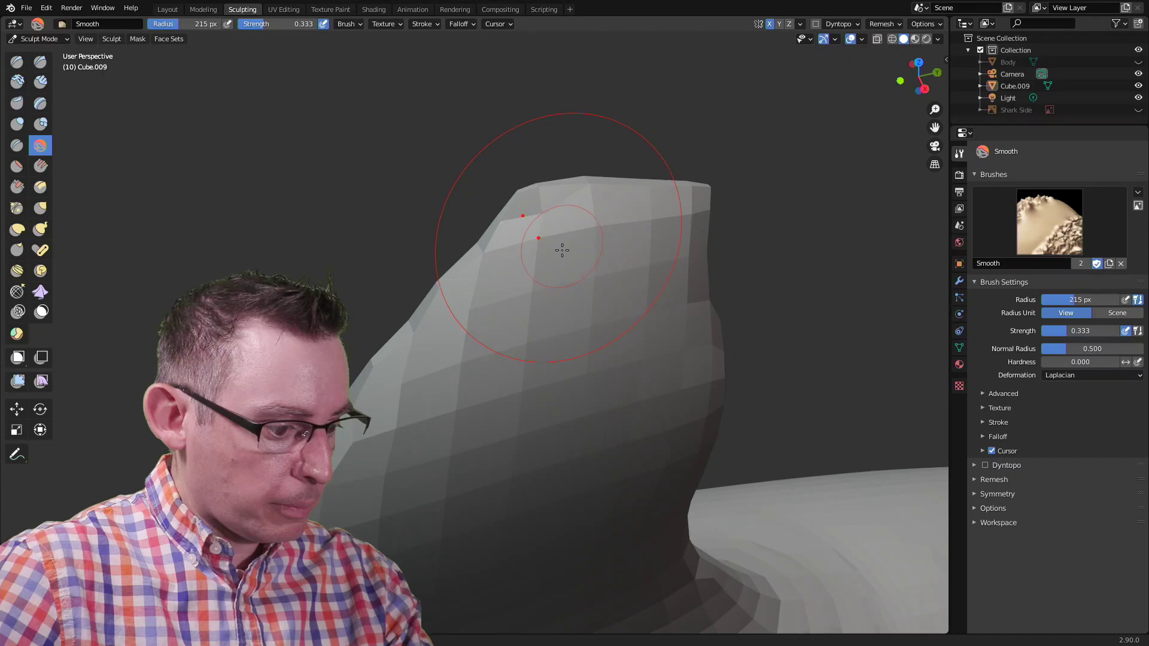
{"action": "key", "text": "f"}
{"action": "left_click", "coordinate": [504, 256]}
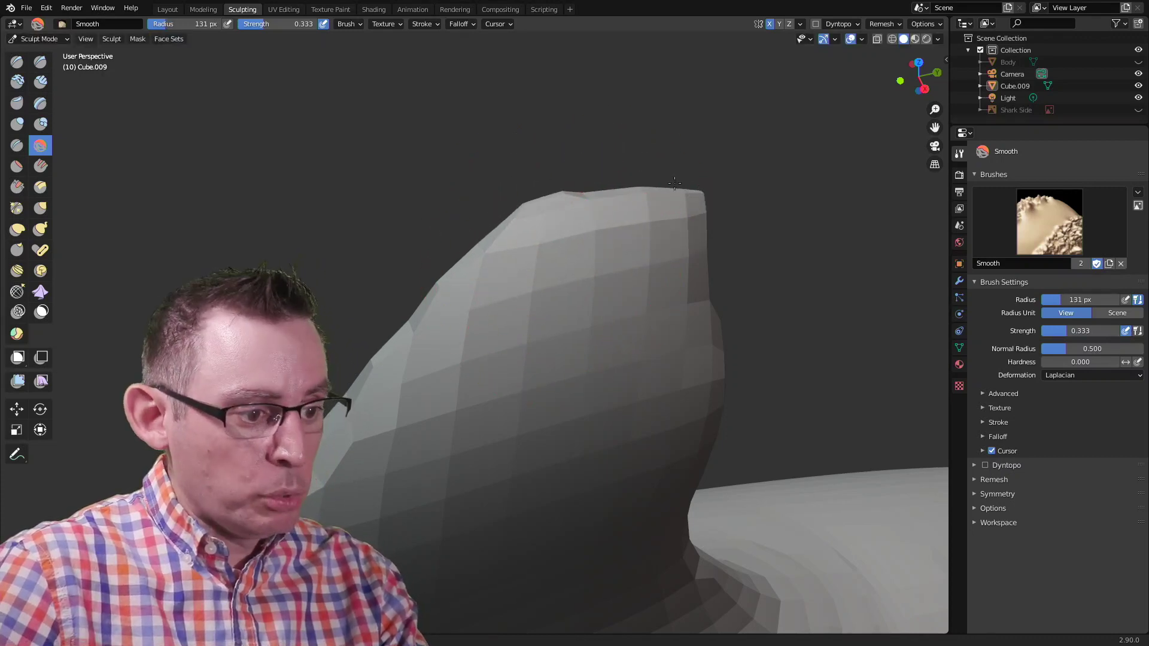
{"action": "mouse_move", "coordinate": [674, 181]}
{"action": "middle_mouse_down"}
{"action": "mouse_move", "coordinate": [526, 154]}
{"action": "mouse_move", "coordinate": [559, 163]}
{"action": "mouse_move", "coordinate": [406, 161]}
{"action": "mouse_move", "coordinate": [363, 133]}
{"action": "middle_mouse_up"}
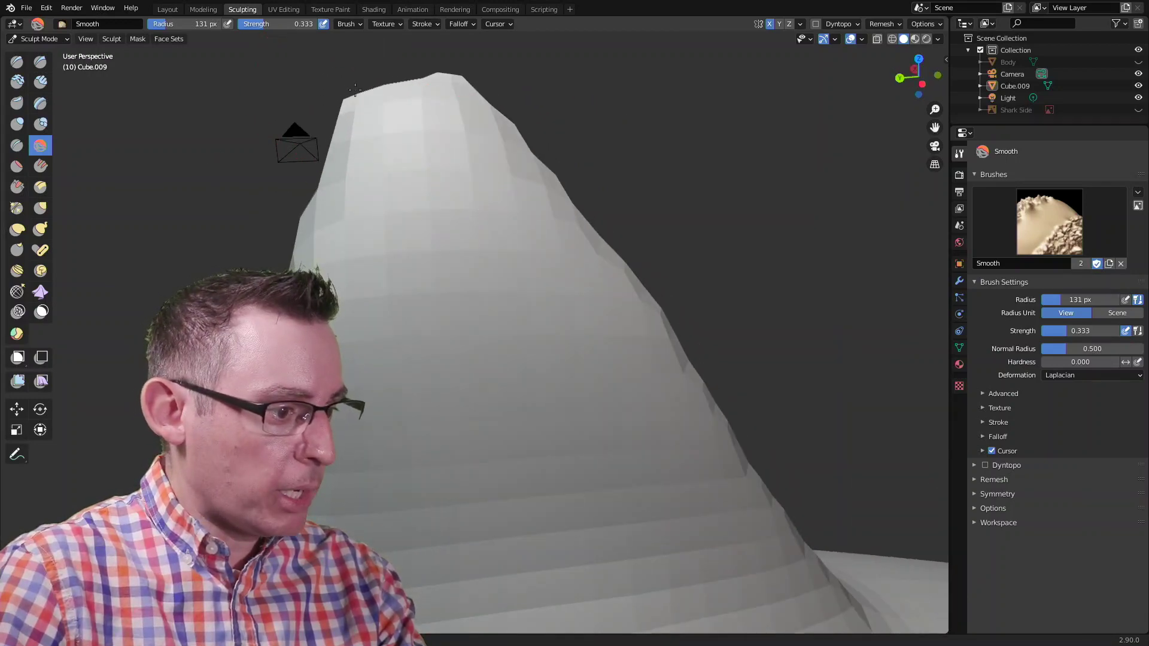
{"action": "mouse_move", "coordinate": [349, 104]}
{"action": "middle_mouse_down"}
{"action": "mouse_move", "coordinate": [361, 216]}
{"action": "mouse_move", "coordinate": [374, 223]}
{"action": "middle_mouse_up"}
{"action": "key", "text": "f"}
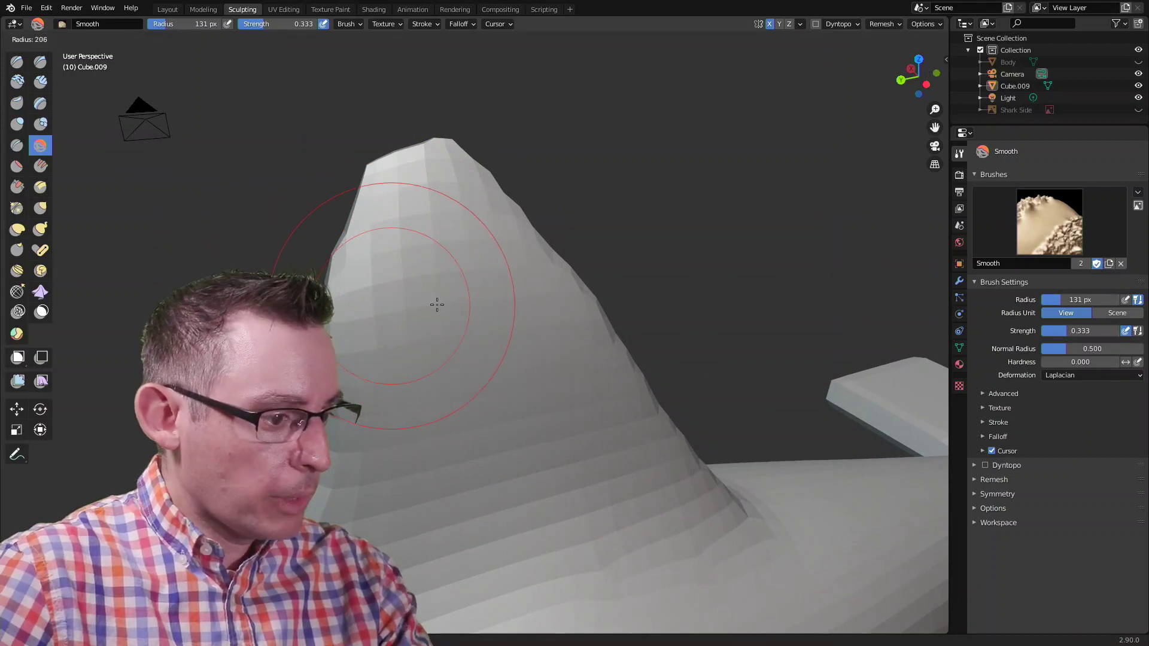
{"action": "left_click", "coordinate": [48, 212]}
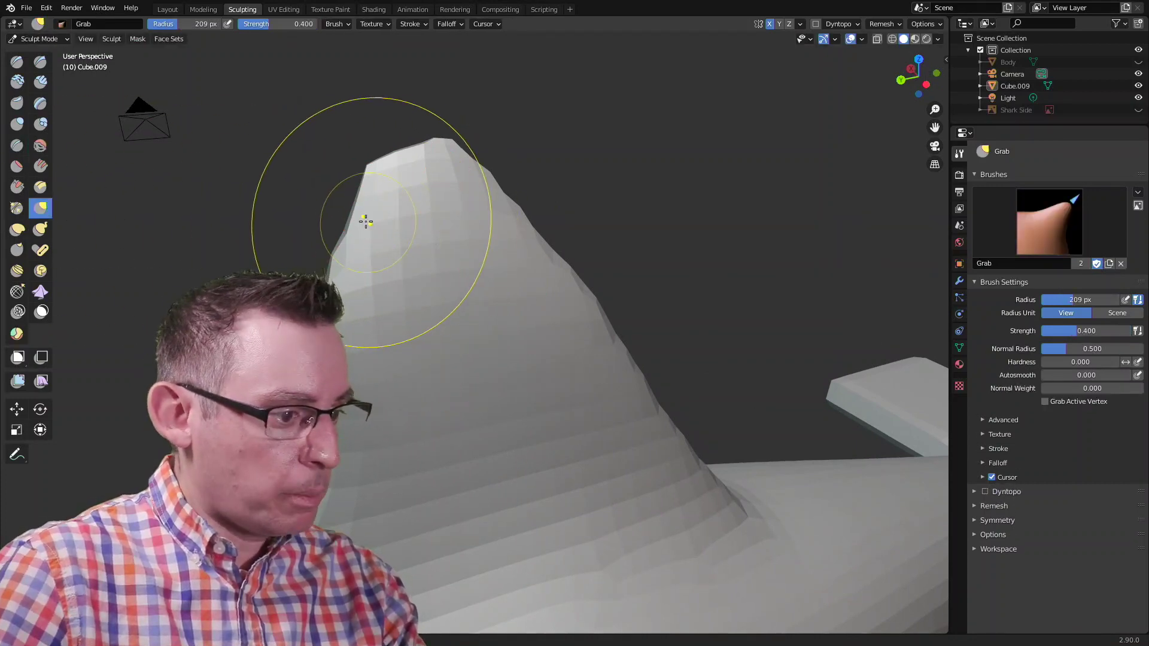
Step: Lift the fin peak slightly higher with the Grab brush and review the whole shark
{"action": "left_click_drag", "start_coordinate": [343, 357], "coordinate": [332, 442]}
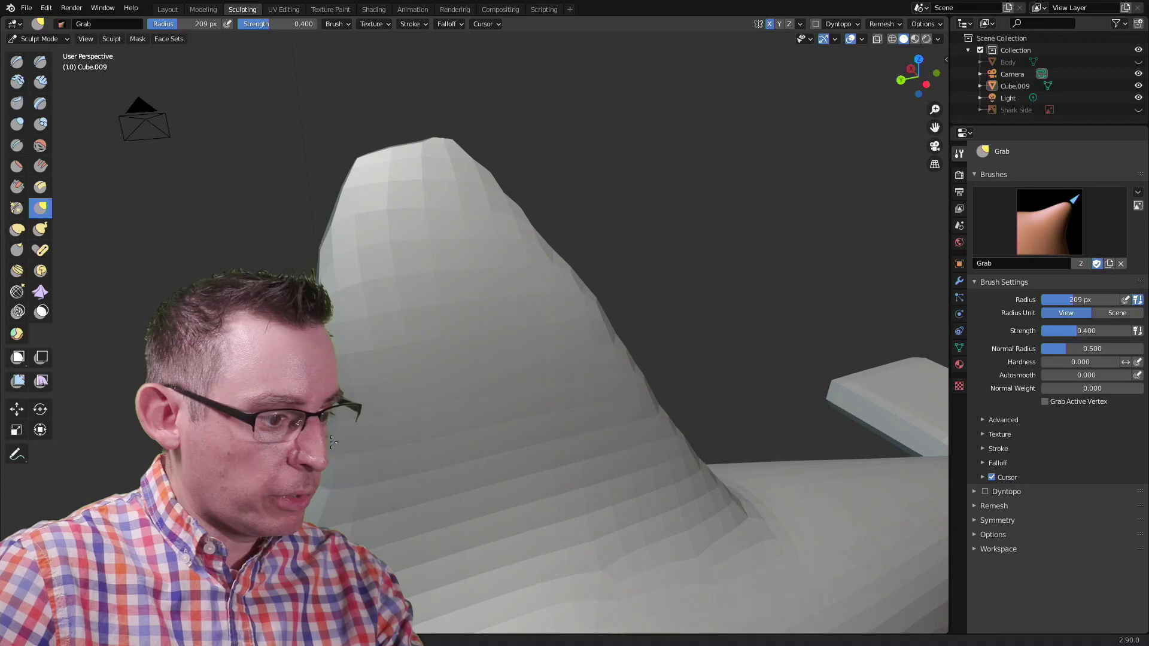
{"action": "left_click_drag", "start_coordinate": [398, 155], "coordinate": [459, 144]}
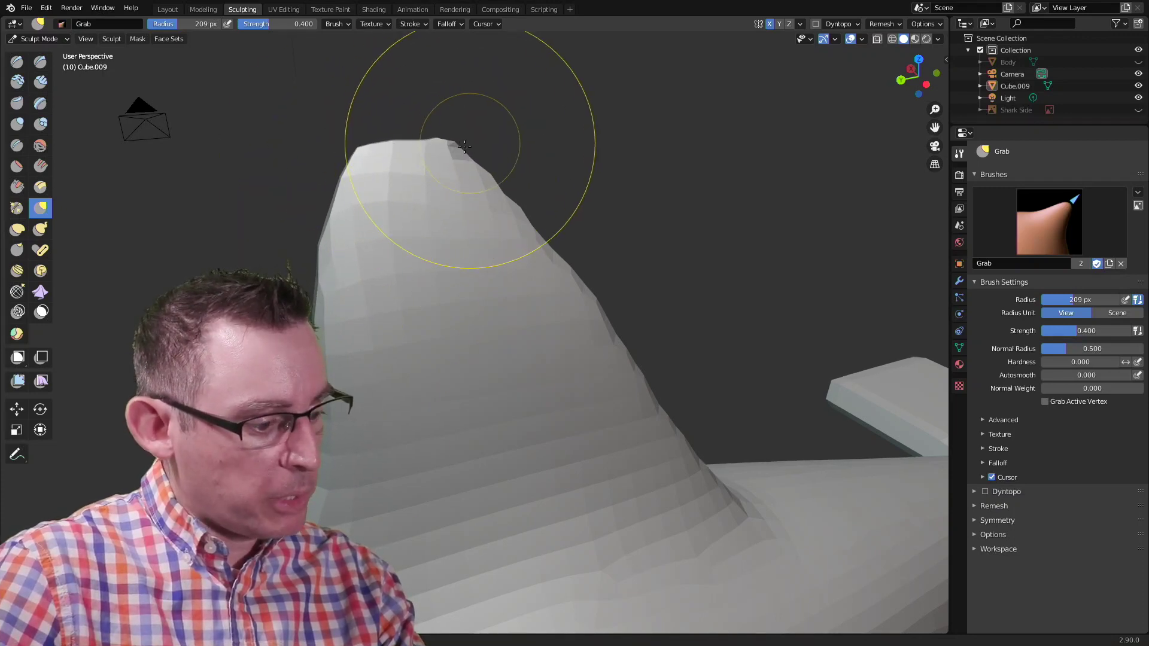
{"action": "middle_click_drag", "start_coordinate": [565, 141], "coordinate": [390, 141]}
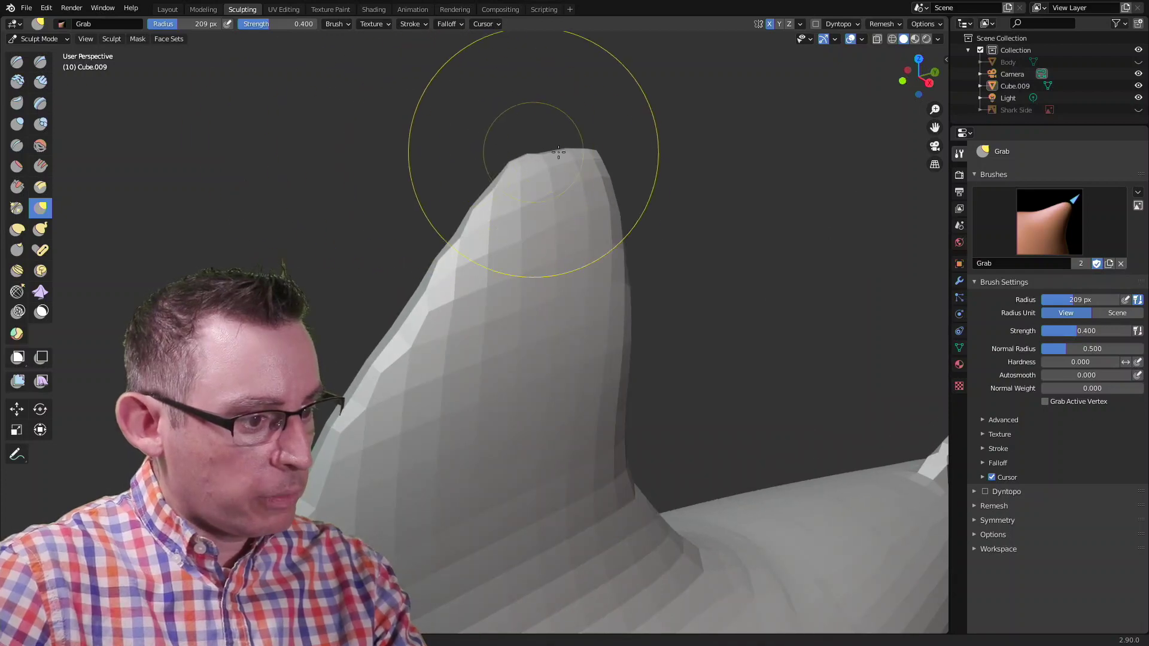
{"action": "mouse_move", "coordinate": [533, 133]}
{"action": "middle_mouse_down"}
{"action": "mouse_move", "coordinate": [594, 176]}
{"action": "mouse_move", "coordinate": [513, 218]}
{"action": "mouse_move", "coordinate": [601, 210]}
{"action": "mouse_move", "coordinate": [505, 235]}
{"action": "mouse_move", "coordinate": [399, 353]}
{"action": "mouse_move", "coordinate": [502, 257]}
{"action": "mouse_move", "coordinate": [470, 326]}
{"action": "mouse_move", "coordinate": [500, 329]}
{"action": "mouse_move", "coordinate": [420, 363]}
{"action": "mouse_move", "coordinate": [493, 308]}
{"action": "mouse_move", "coordinate": [461, 269]}
{"action": "middle_mouse_up"}
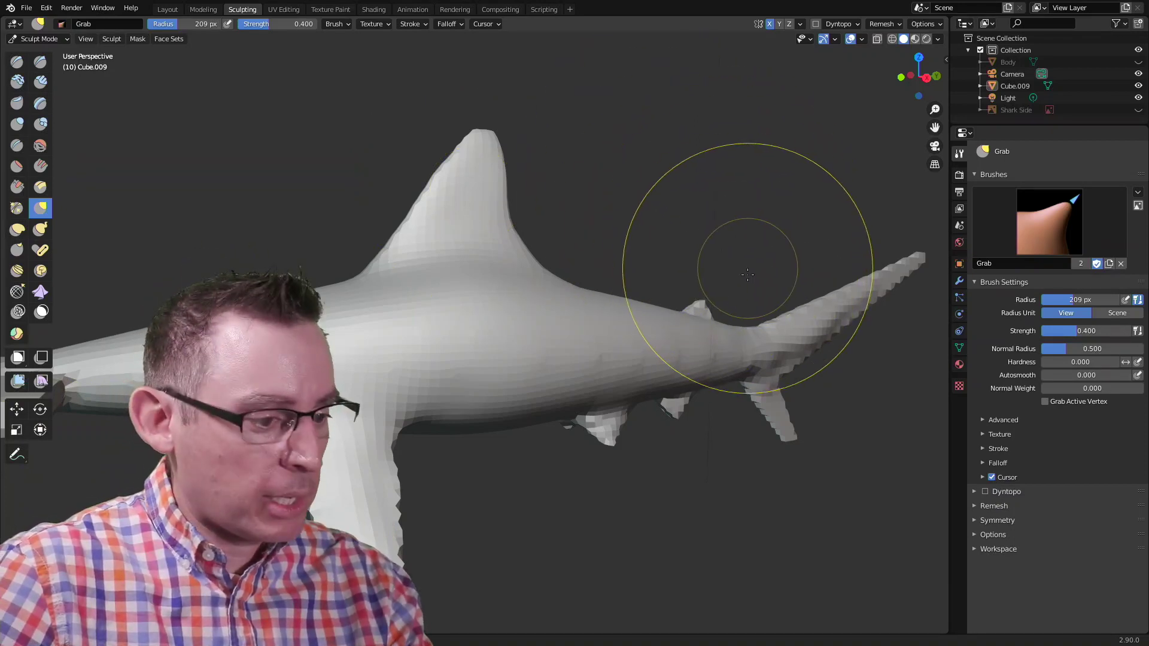
{"action": "mouse_move", "coordinate": [745, 257]}
{"action": "middle_mouse_down"}
{"action": "mouse_move", "coordinate": [694, 297]}
{"action": "mouse_move", "coordinate": [615, 303]}
{"action": "middle_mouse_up"}
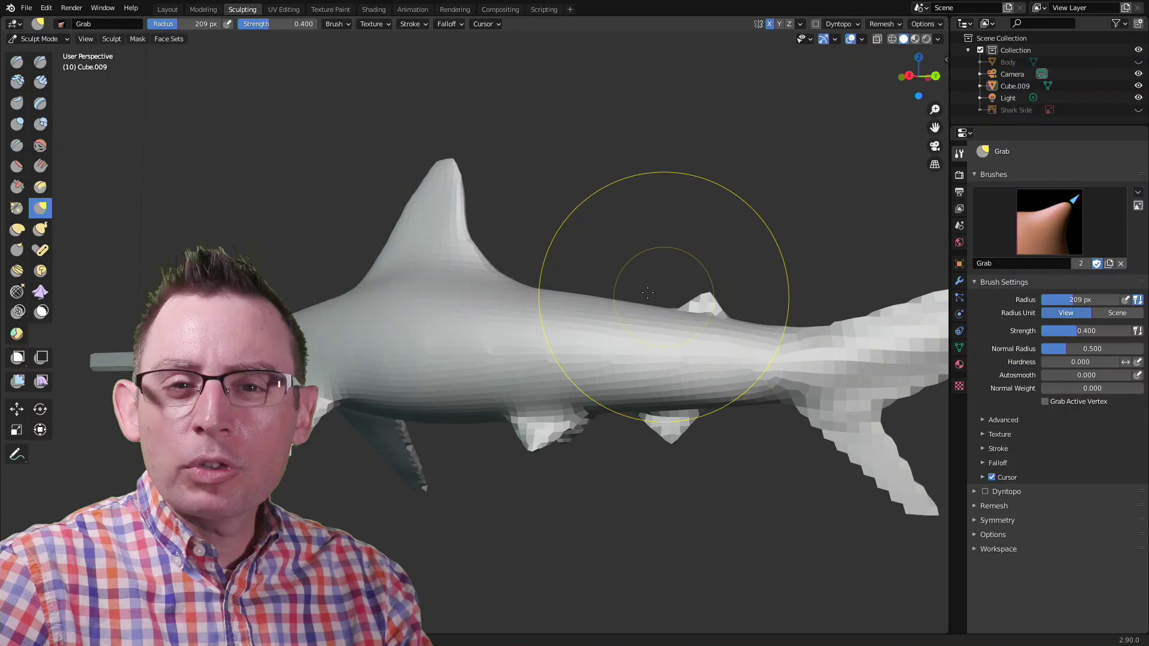